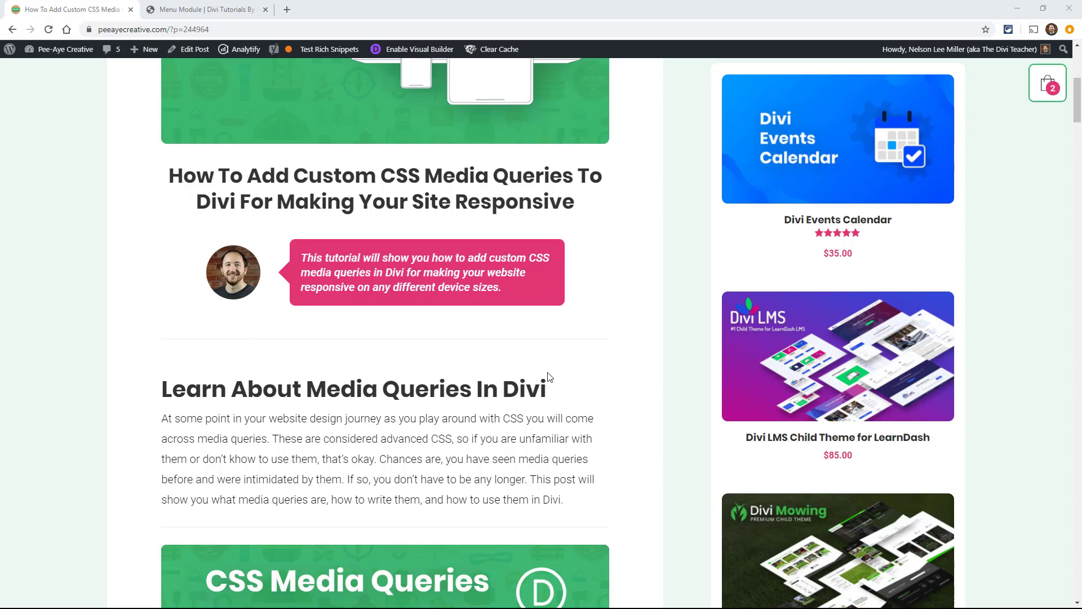
# Step: Scroll the article past the media features list to the Viewport Width Vs. Screen Resolution section
pyautogui.scroll(-2, 549, 377)
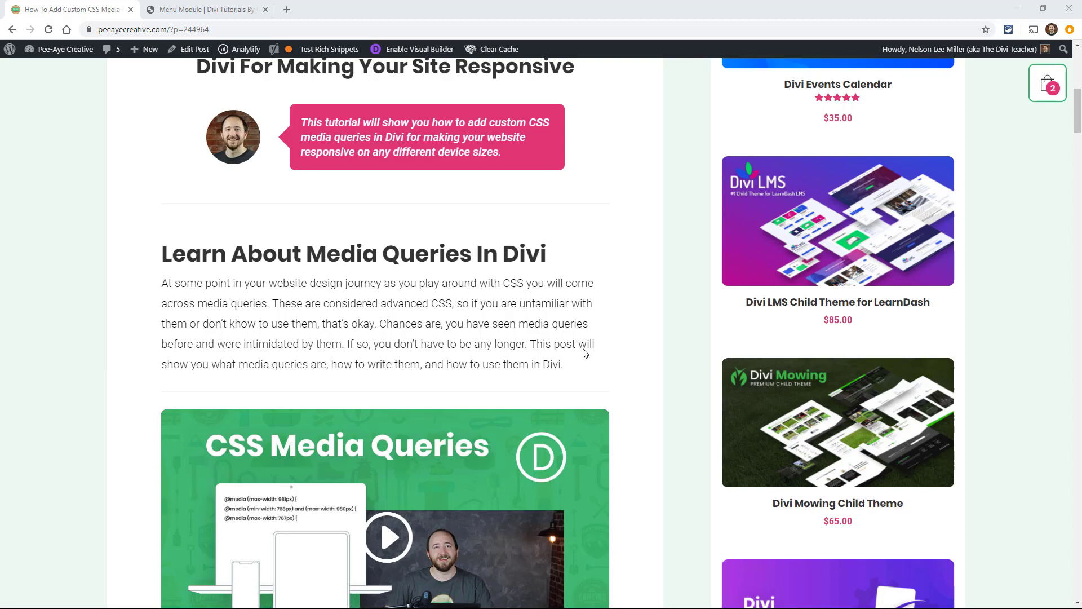
pyautogui.scroll(-7, 616, 344)
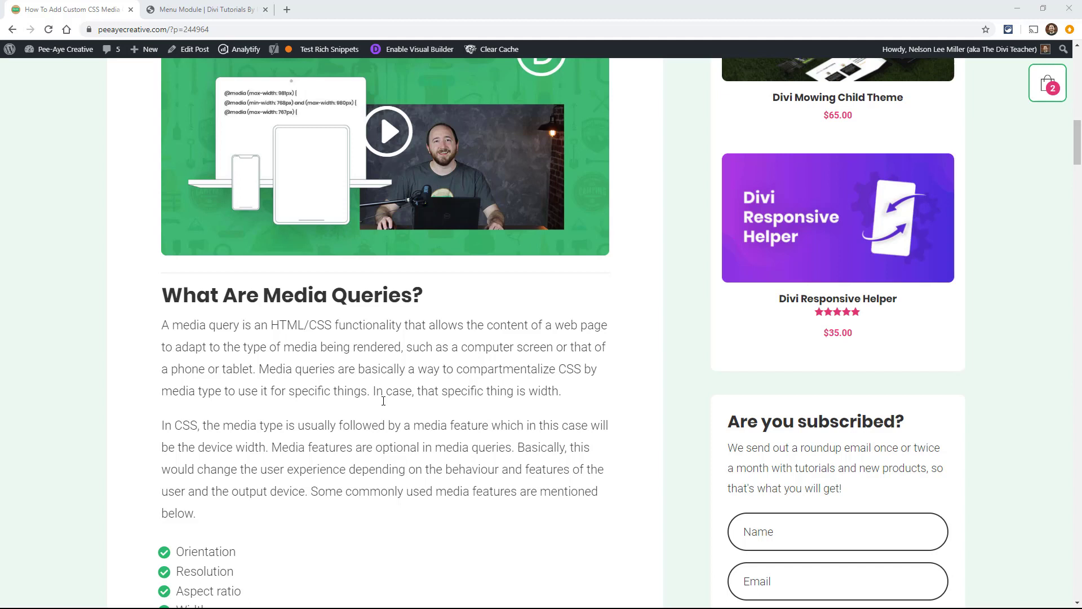
pyautogui.scroll(-3, 363, 446)
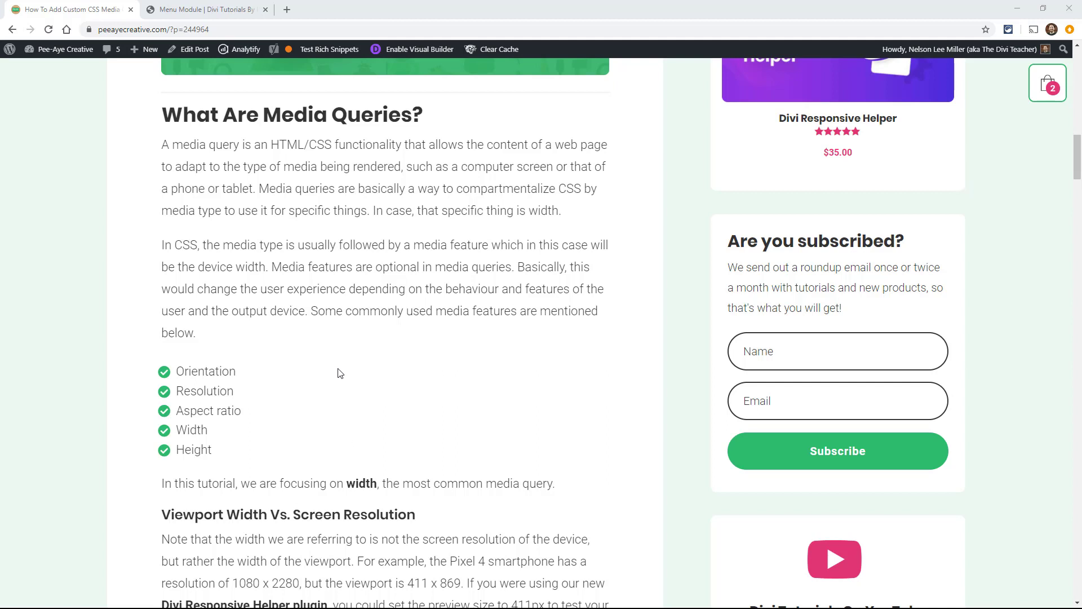
pyautogui.scroll(-1, 340, 374)
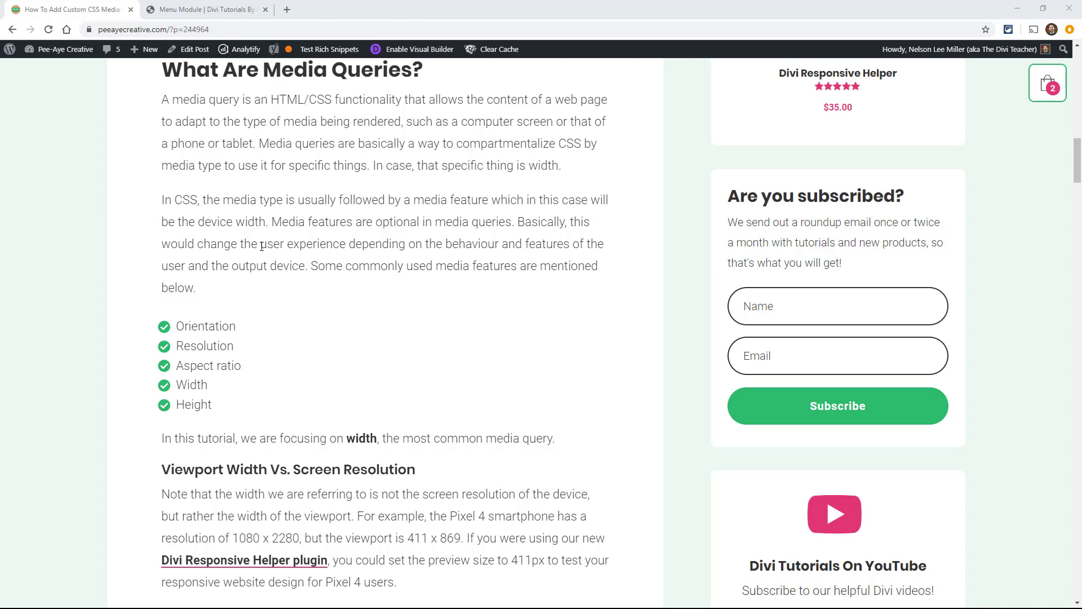
pyautogui.scroll(-2, 273, 248)
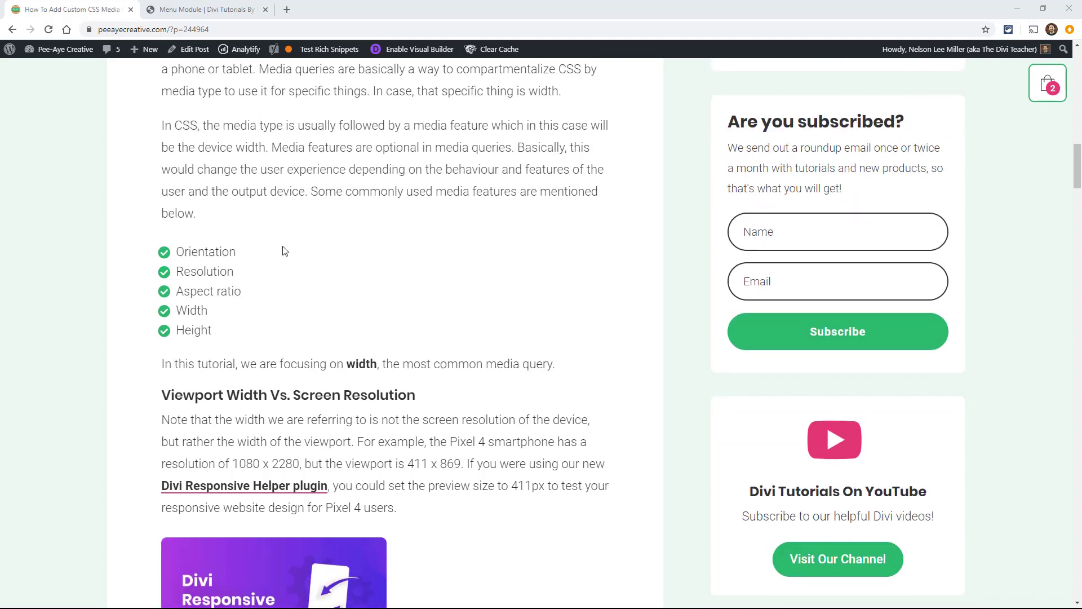
# Step: Open the Divi Responsive Helper product page in a new tab, then switch back to the article
pyautogui.scroll(-2, 462, 270)
pyautogui.scroll(-1, 475, 286)
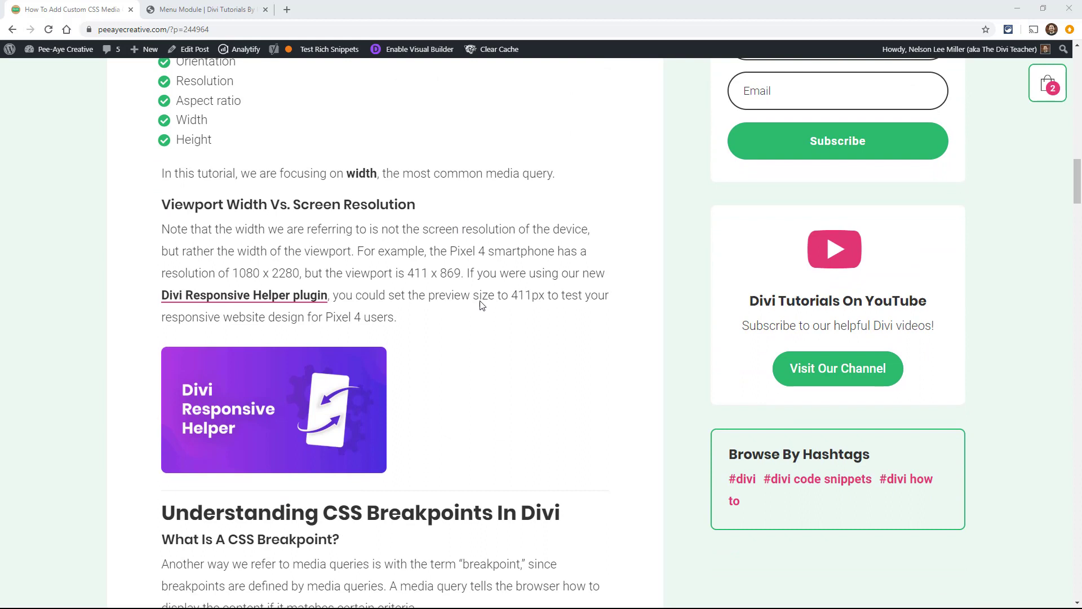
pyautogui.scroll(1, 484, 318)
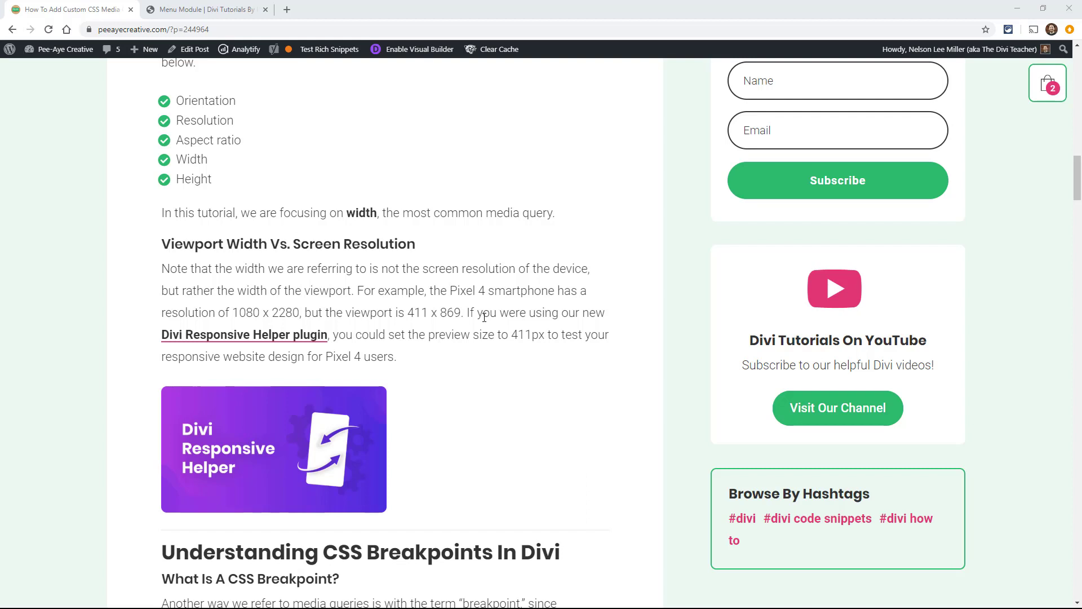
pyautogui.scroll(-1, 483, 317)
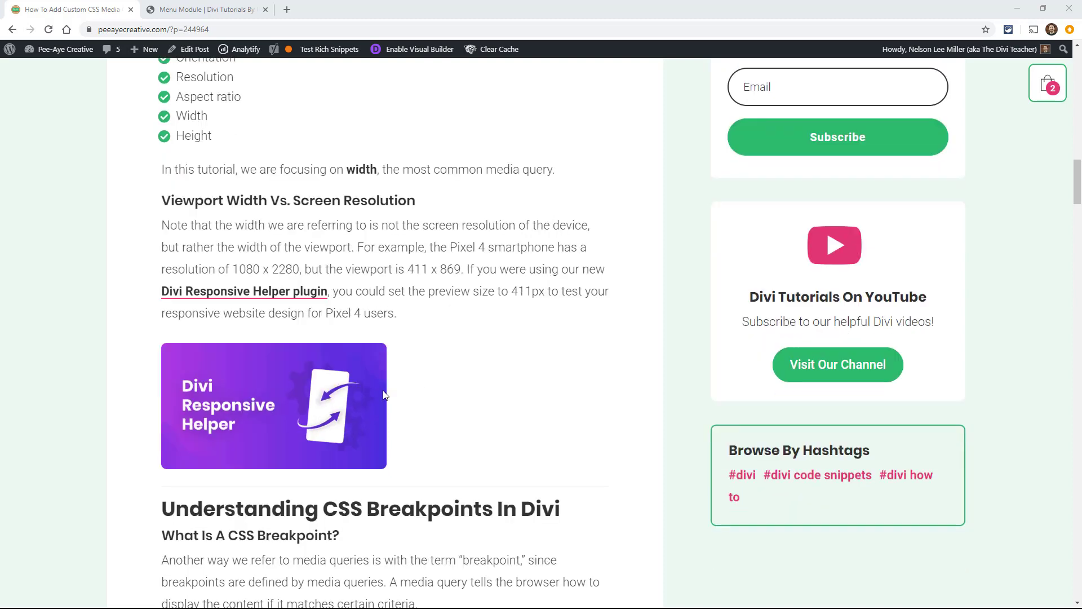
pyautogui.click(292, 406)
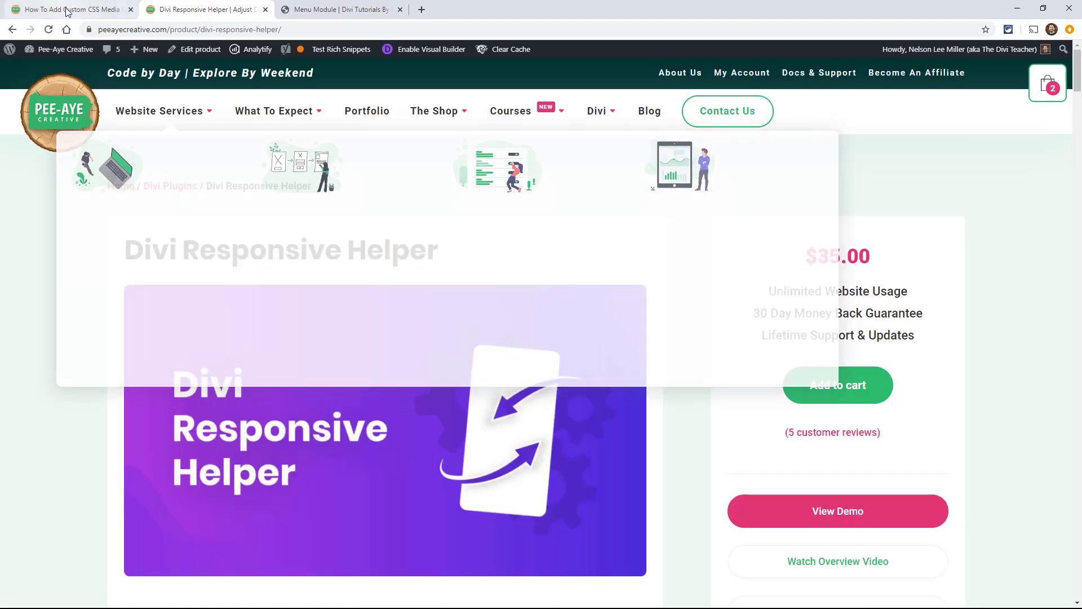
pyautogui.hotkey('ctrl', 'pageup')
# Step: Highlight the 411 viewport width value in the article text, then clear the highlight
pyautogui.scroll(-5, 411, 342)
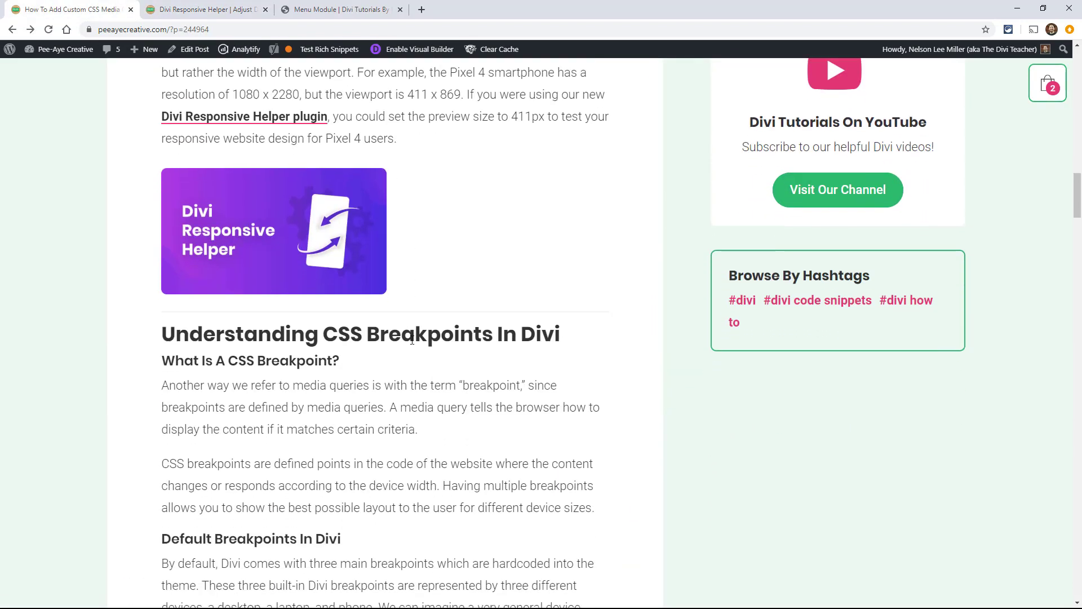
pyautogui.scroll(5, 412, 340)
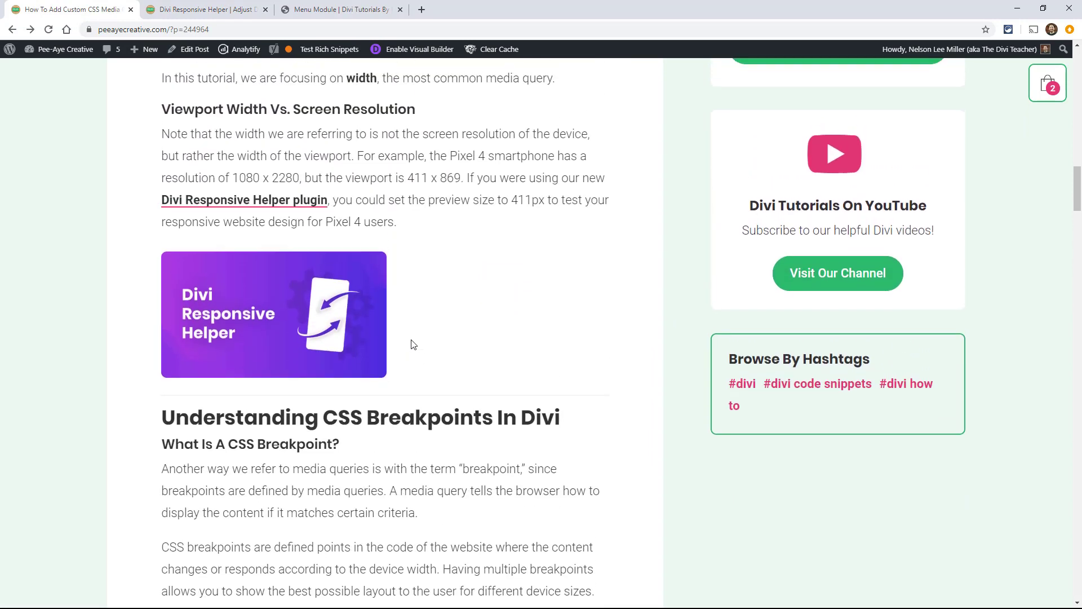
pyautogui.scroll(1, 413, 343)
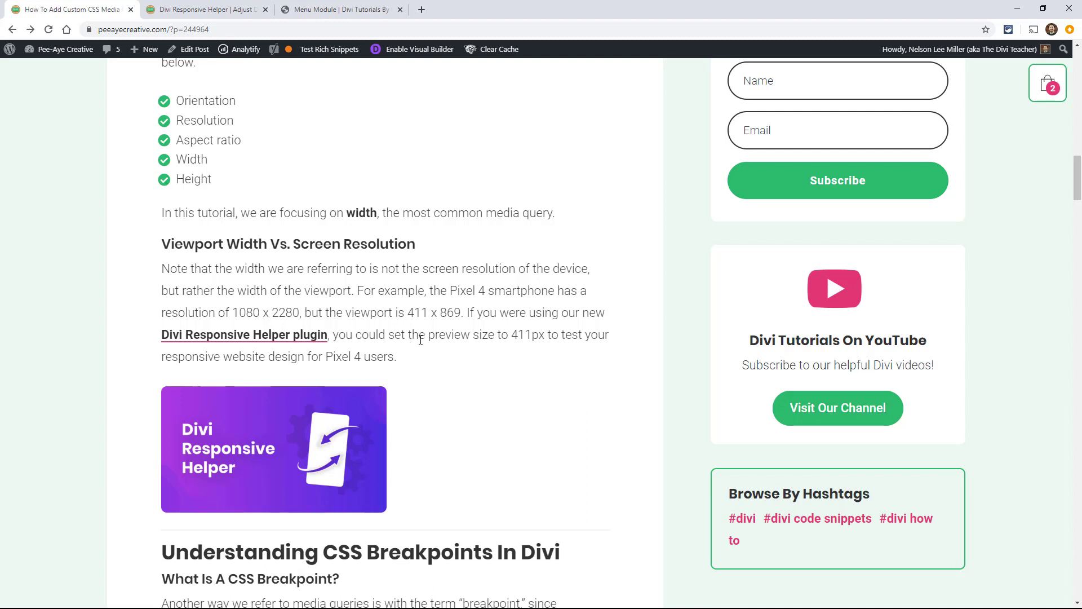
pyautogui.moveTo(408, 313); pyautogui.dragTo(429, 313)
pyautogui.click(417, 314)
# Step: Scroll through the Understanding CSS Breakpoints In Divi section of the article
pyautogui.scroll(-5, 424, 343)
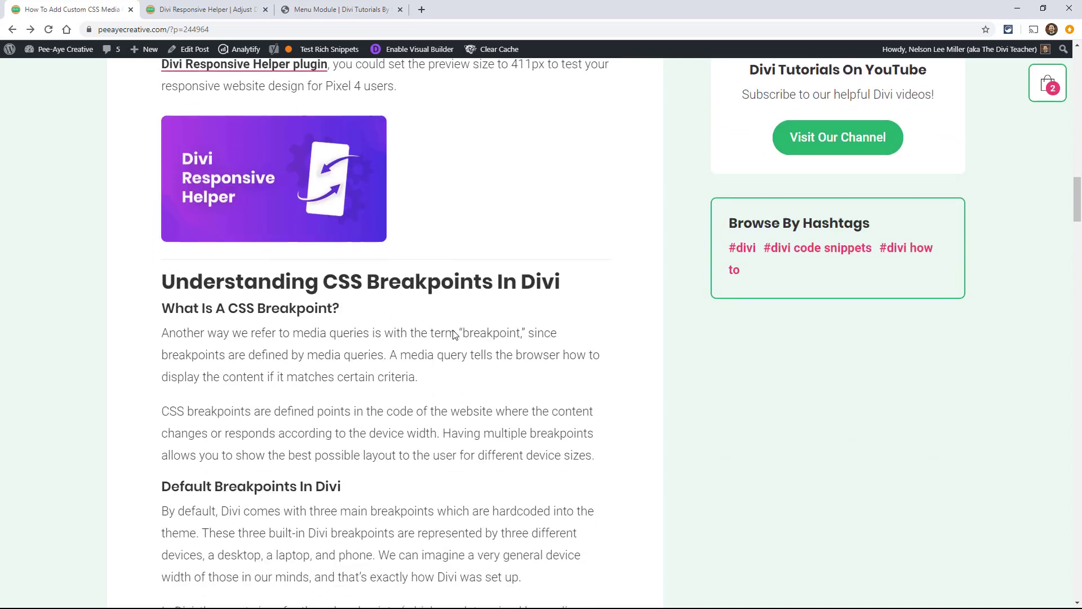
pyautogui.scroll(-3, 454, 334)
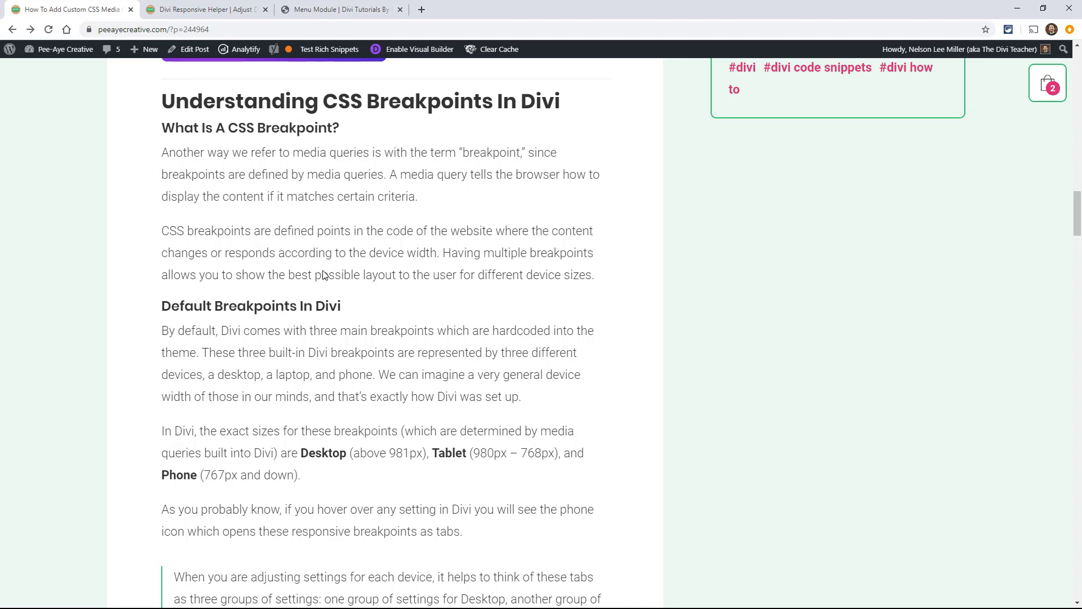
pyautogui.scroll(-2, 322, 276)
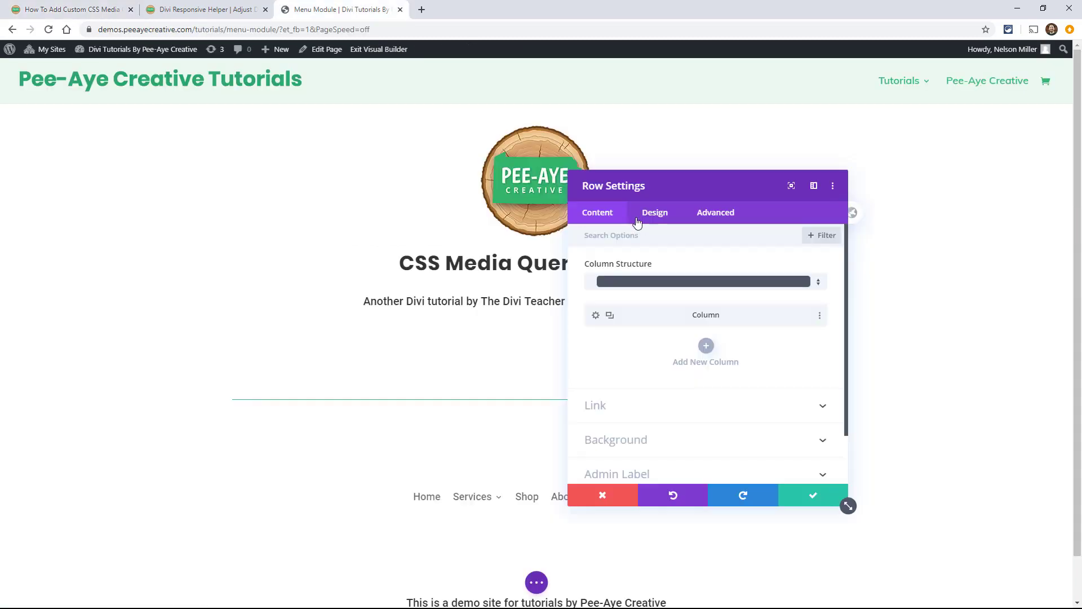
# Step: Enable separate desktop, tablet and phone margins in the row's Design spacing settings, then return to the article
pyautogui.click(643, 214)
pyautogui.click(614, 299)
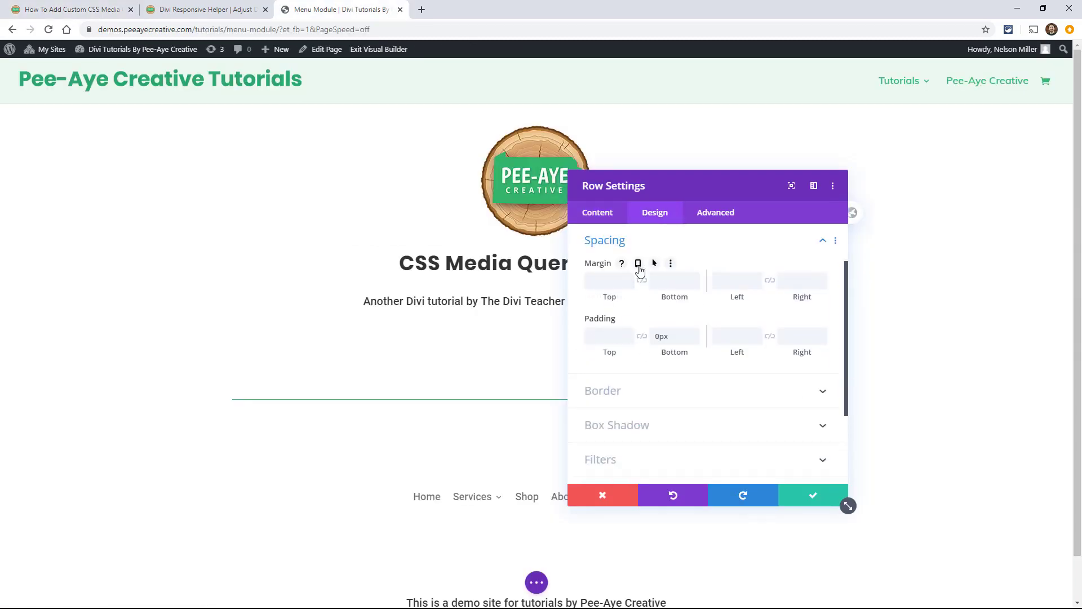
pyautogui.click(638, 265)
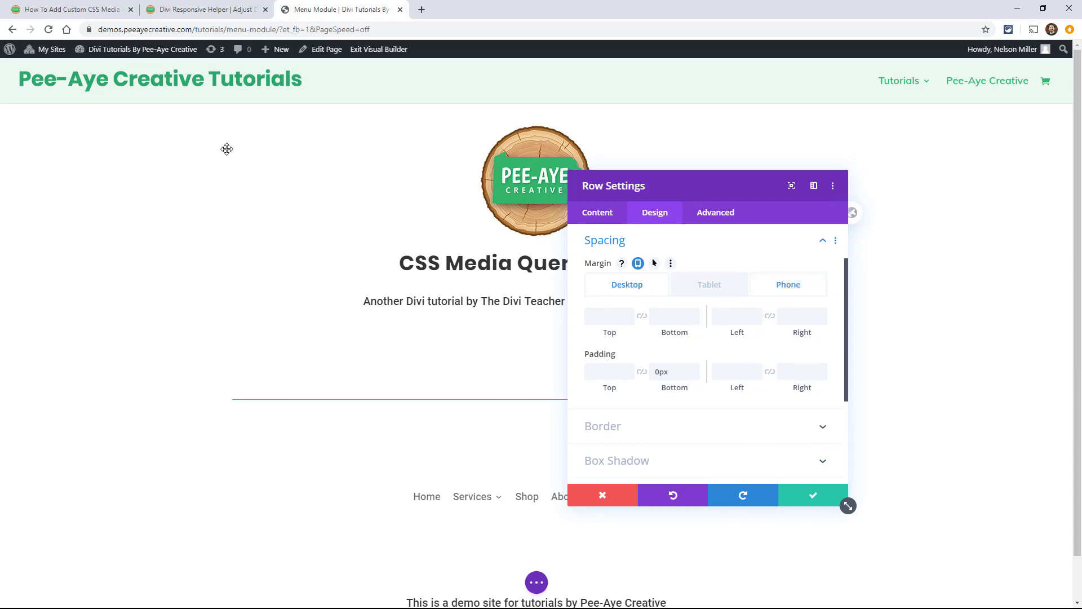
pyautogui.click(47, 6)
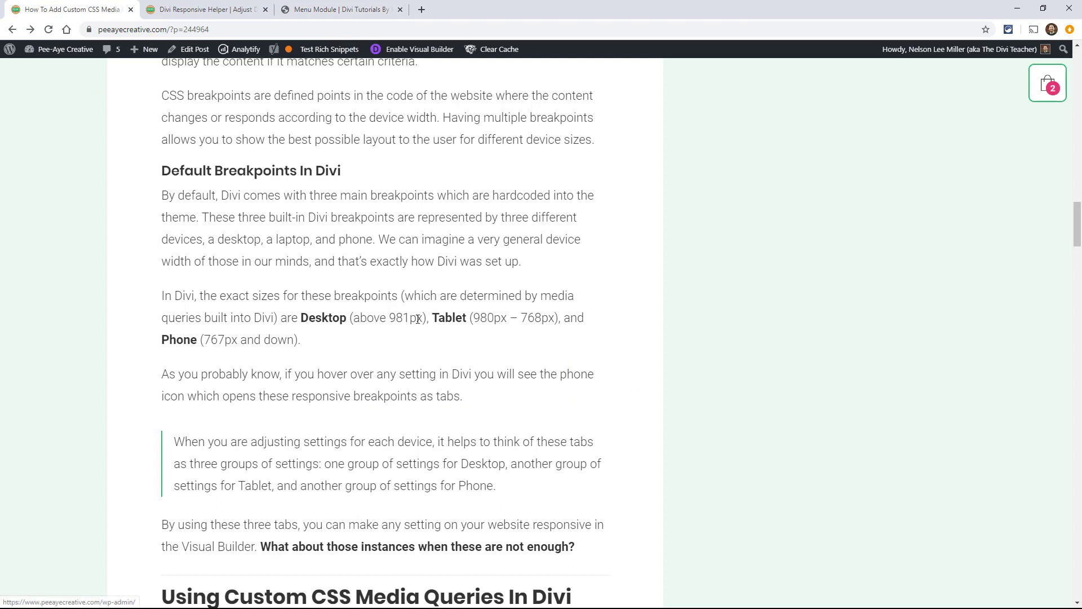
# Step: Highlight the Desktop (above 981px) breakpoint text, then clear the highlight
pyautogui.moveTo(427, 318); pyautogui.dragTo(299, 317)
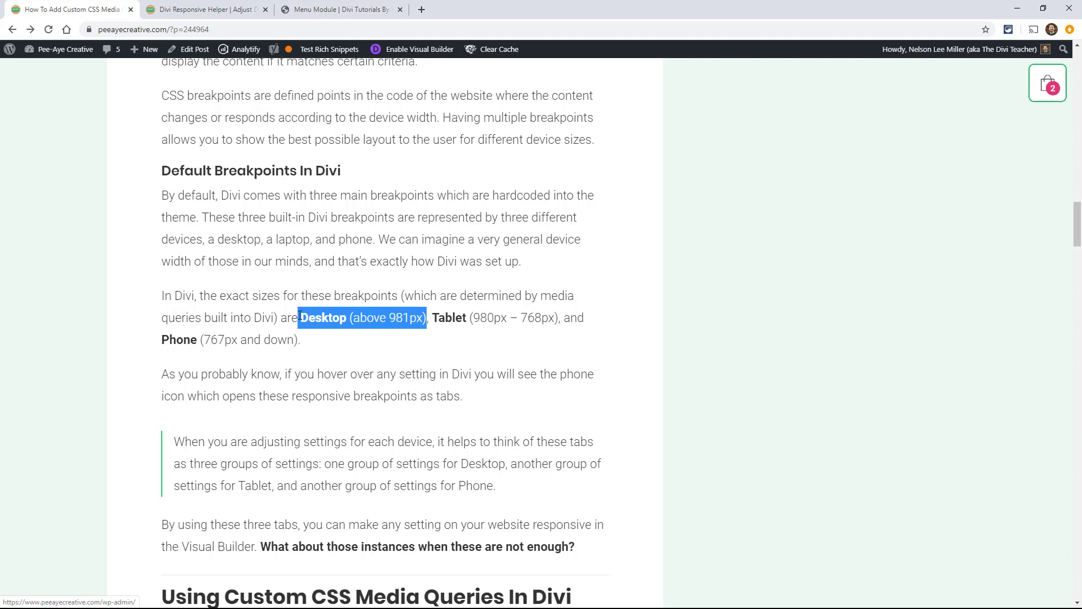
pyautogui.click(347, 322)
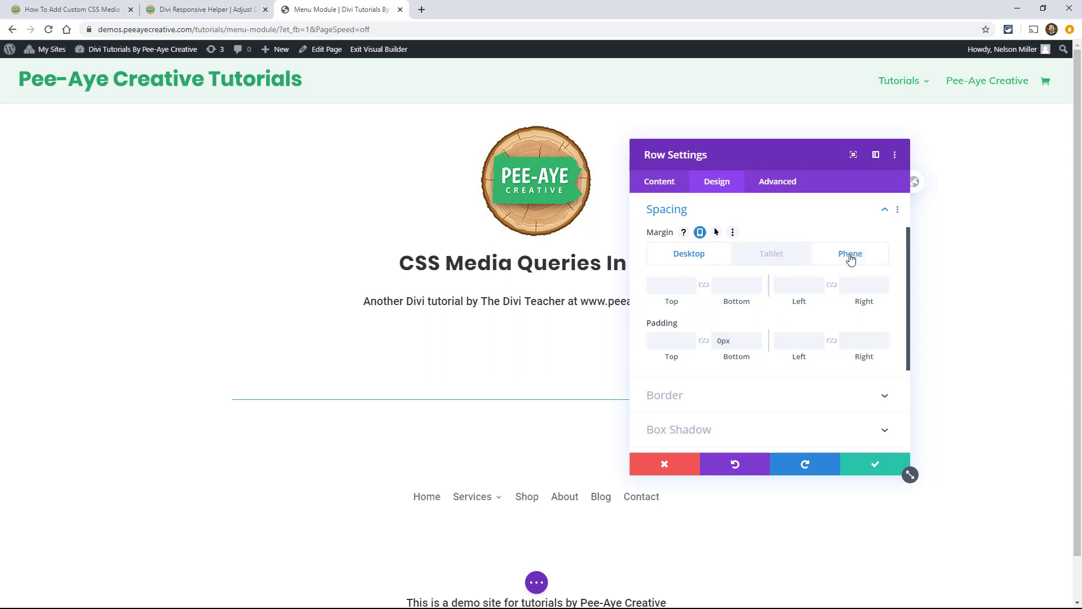
# Step: Preview the Menu Module page at tablet and then phone width, collapsing the menu into a hamburger
pyautogui.scroll(2, 708, 344)
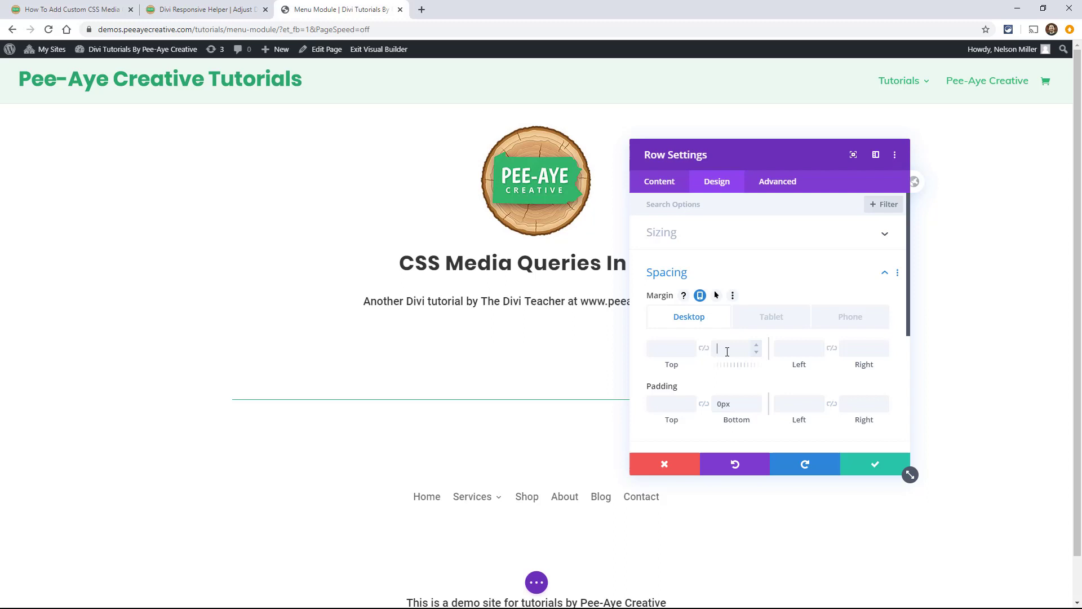
pyautogui.click(762, 322)
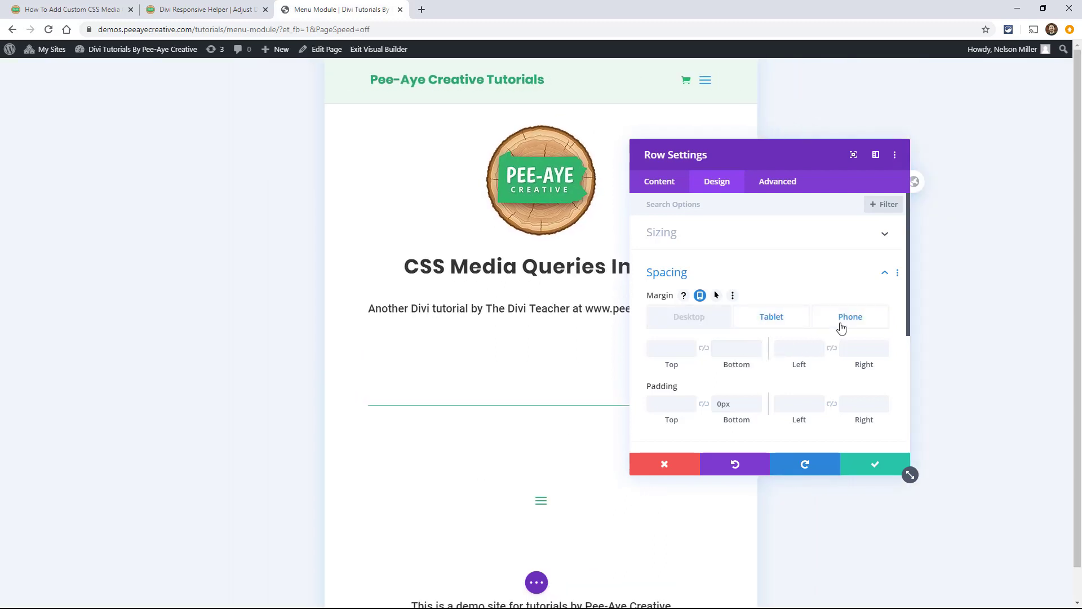
pyautogui.click(841, 327)
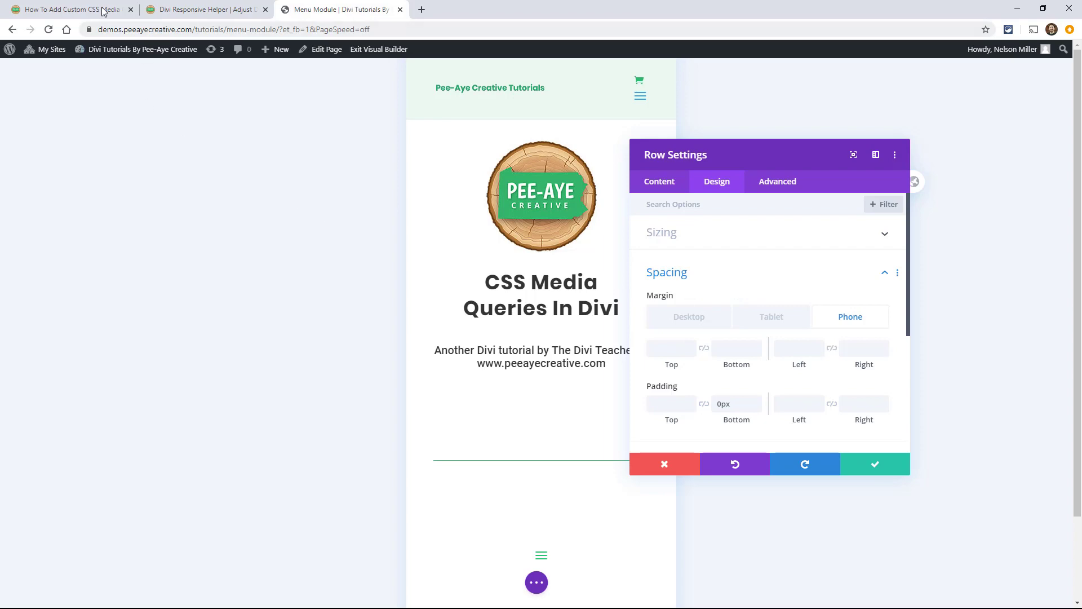
pyautogui.click(84, 11)
pyautogui.scroll(-2, 338, 343)
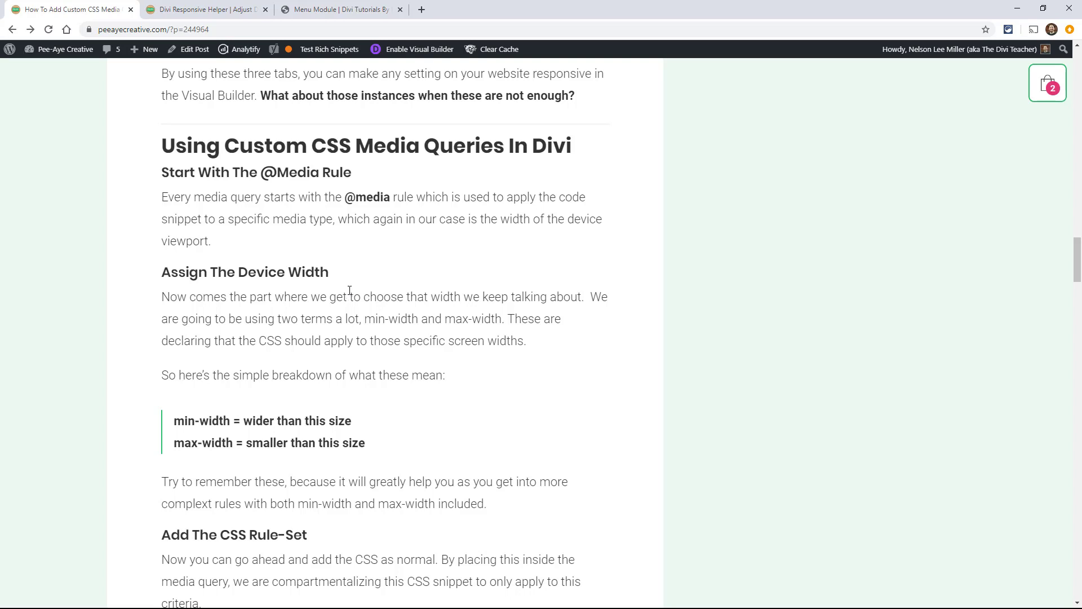
pyautogui.scroll(-1, 368, 353)
pyautogui.scroll(-1, 368, 353)
pyautogui.scroll(1, 367, 353)
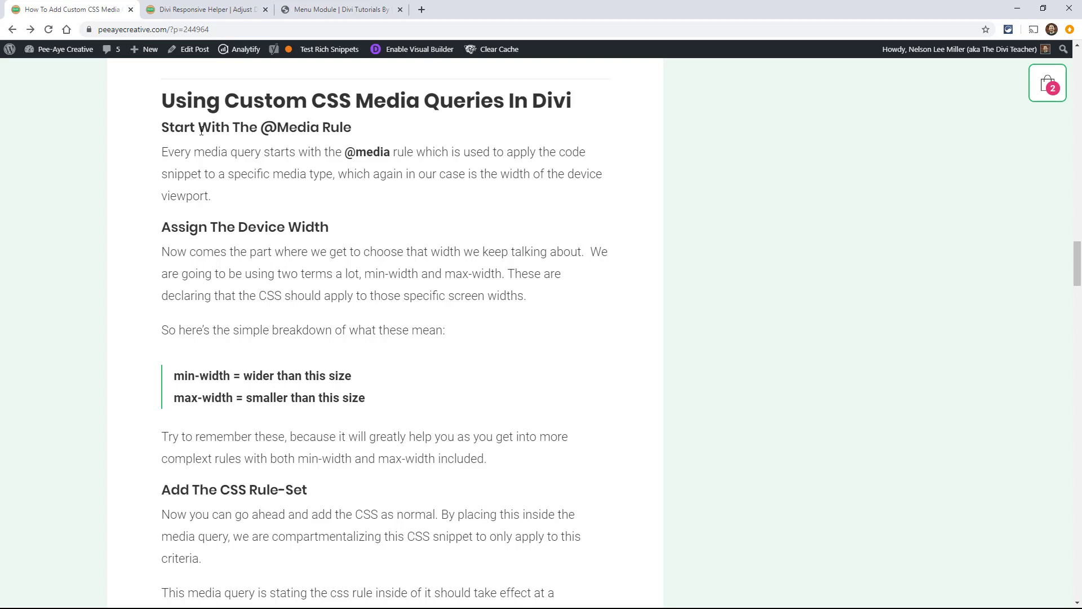
pyautogui.moveTo(262, 127)
pyautogui.mouseDown()
pyautogui.moveTo(291, 127)
pyautogui.moveTo(273, 128)
pyautogui.mouseUp()
pyautogui.click(289, 127)
pyautogui.scroll(-1, 441, 376)
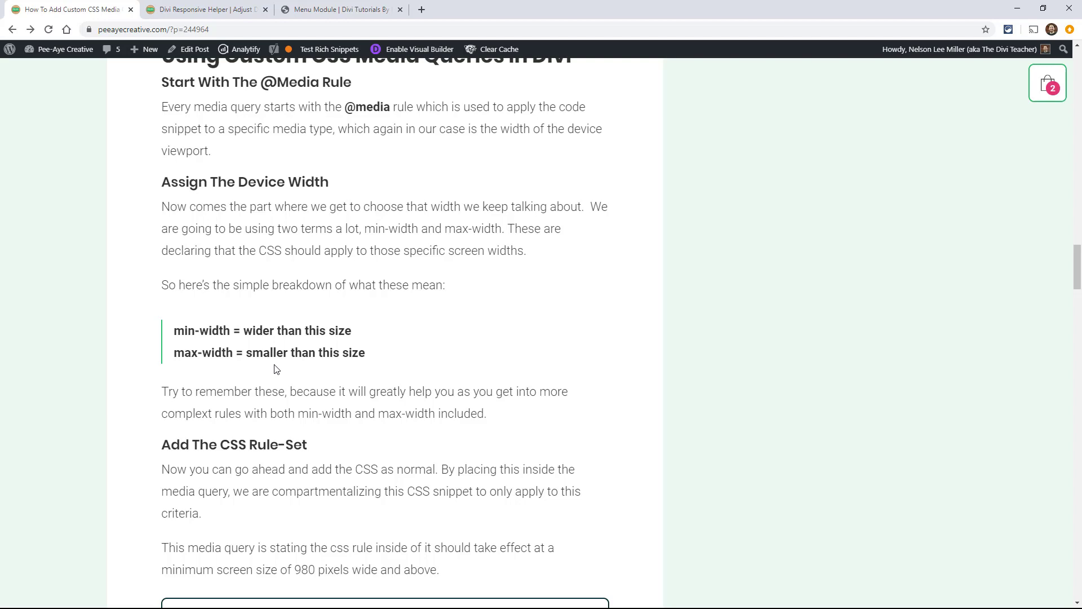
pyautogui.scroll(-1, 275, 358)
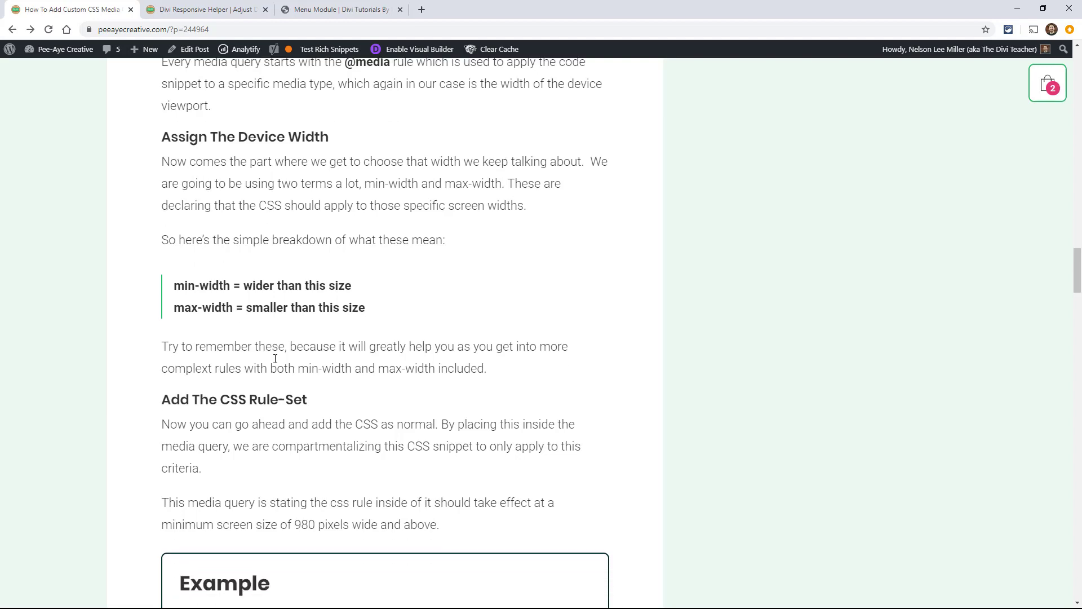
pyautogui.scroll(-1, 274, 361)
pyautogui.scroll(3, 227, 146)
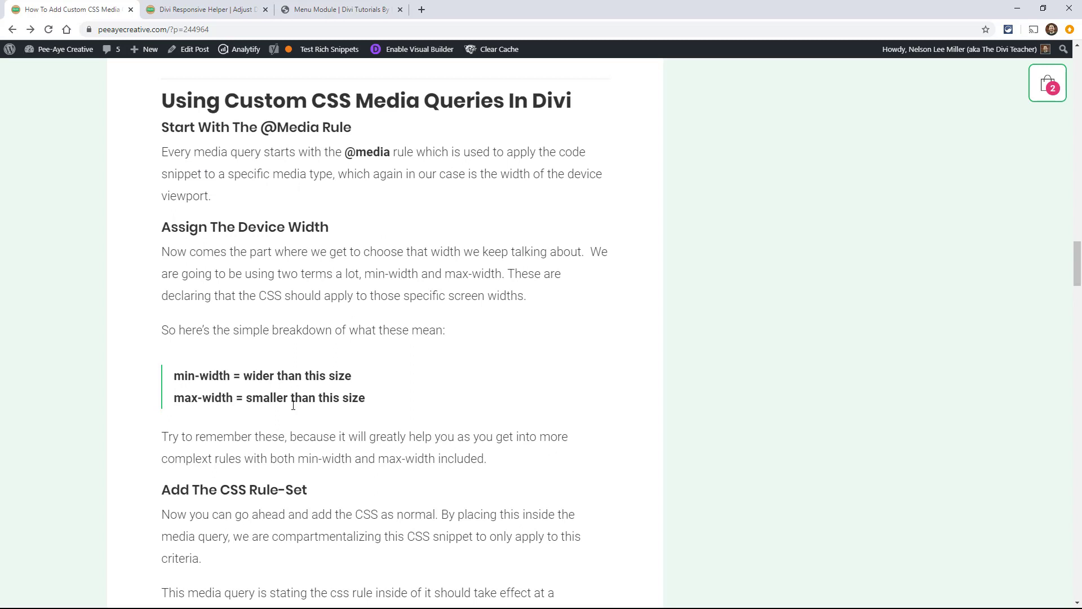
pyautogui.scroll(-3, 297, 415)
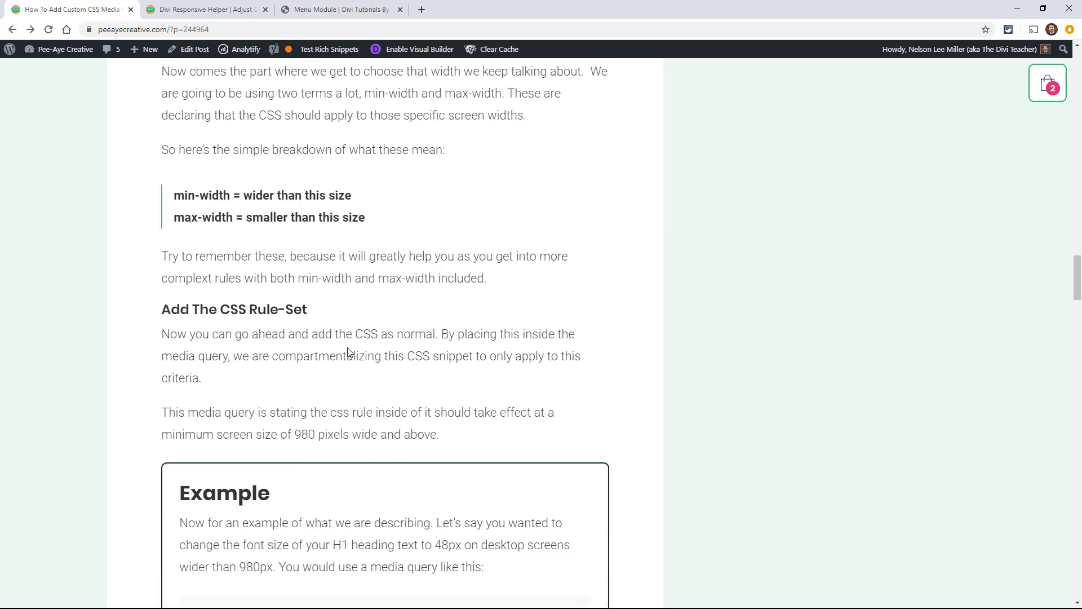
pyautogui.scroll(-2, 347, 353)
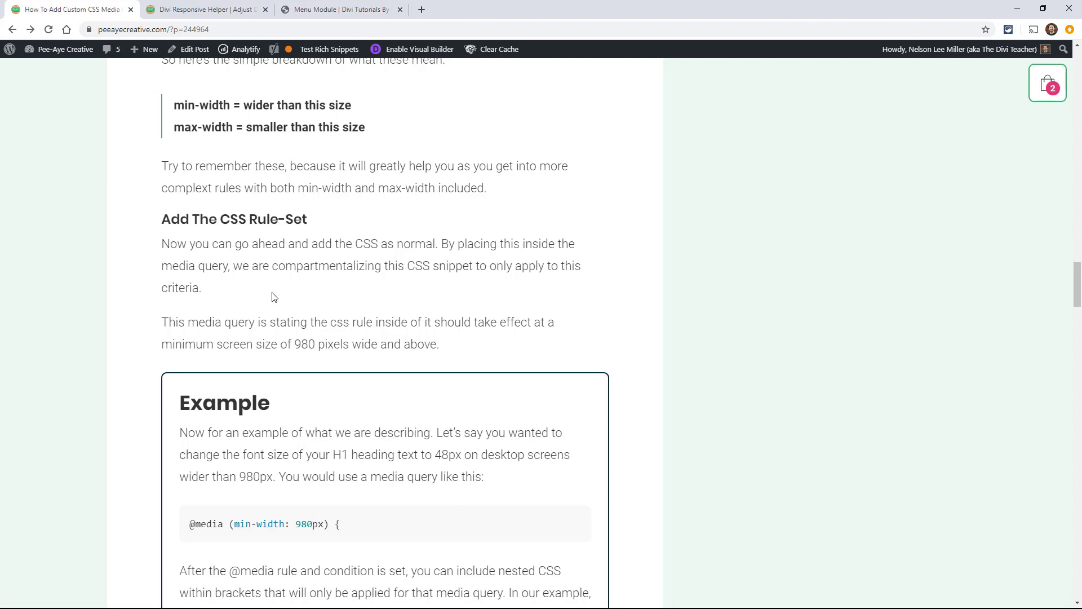
pyautogui.scroll(-2, 272, 297)
pyautogui.scroll(-2, 307, 312)
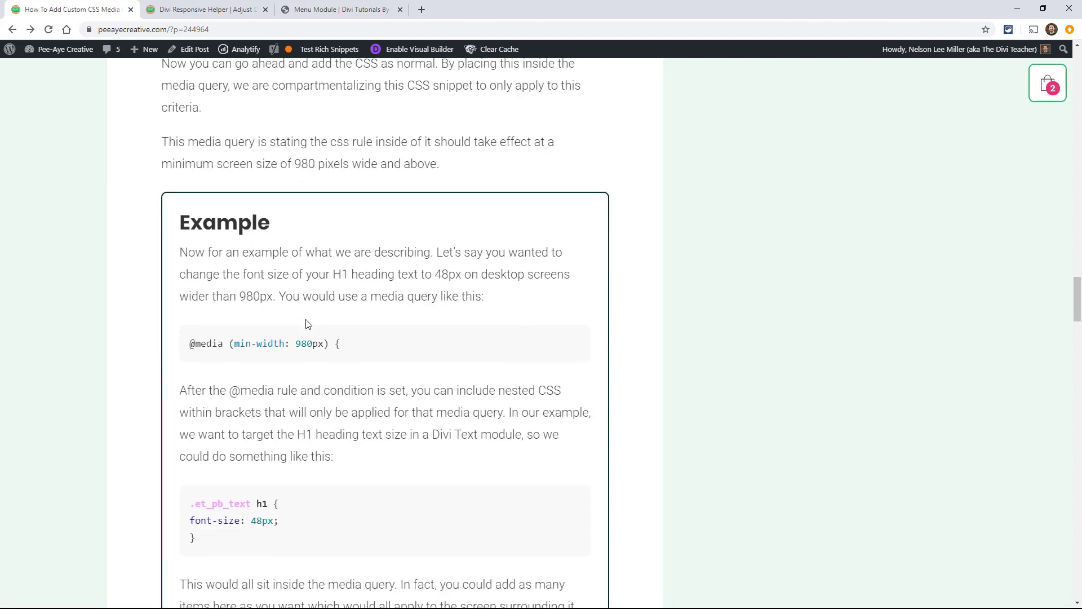
pyautogui.scroll(-2, 307, 324)
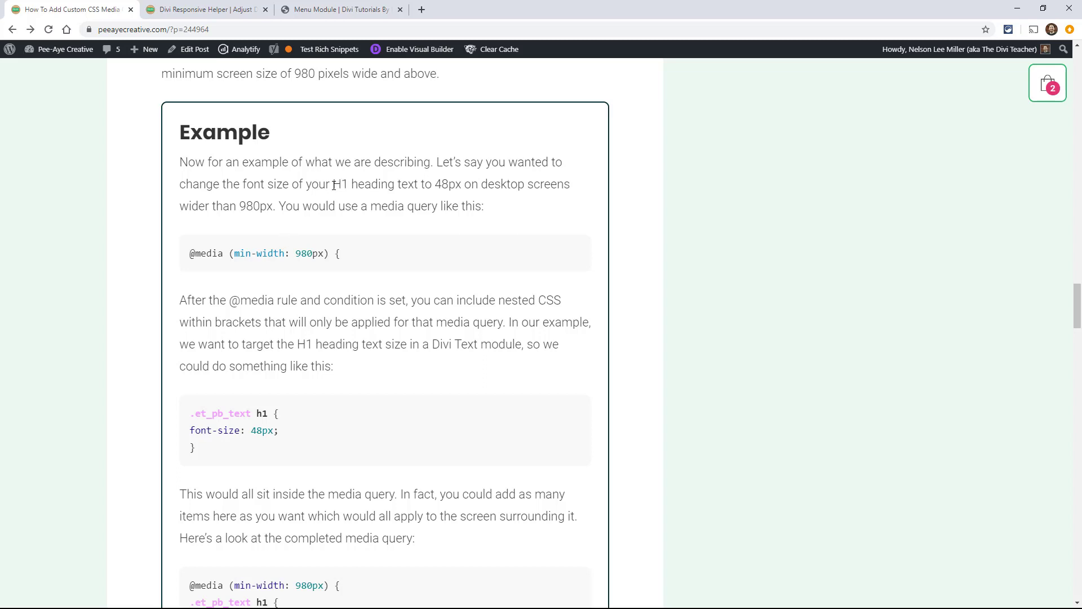
pyautogui.moveTo(334, 186); pyautogui.dragTo(425, 183)
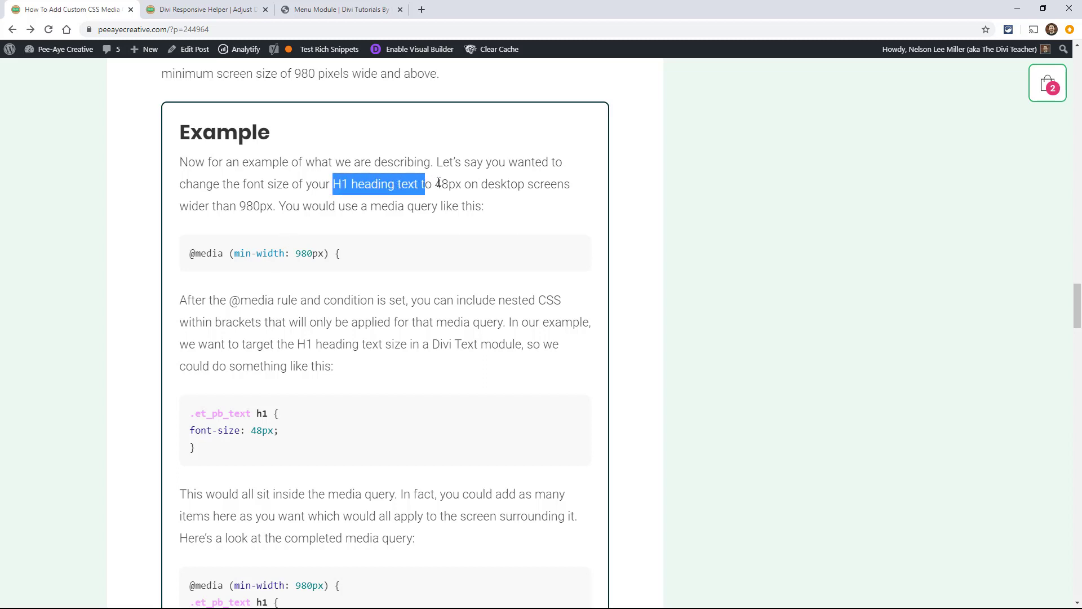
pyautogui.click(439, 182)
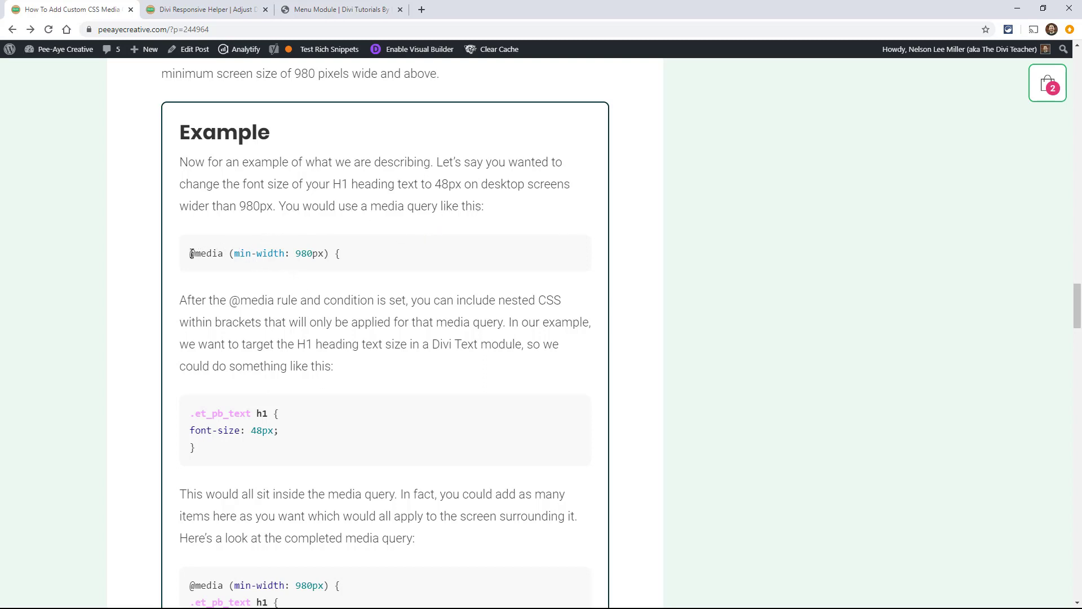
pyautogui.moveTo(192, 253); pyautogui.dragTo(224, 253)
pyautogui.moveTo(235, 255); pyautogui.dragTo(324, 254)
pyautogui.click(237, 258)
pyautogui.scroll(-1, 314, 366)
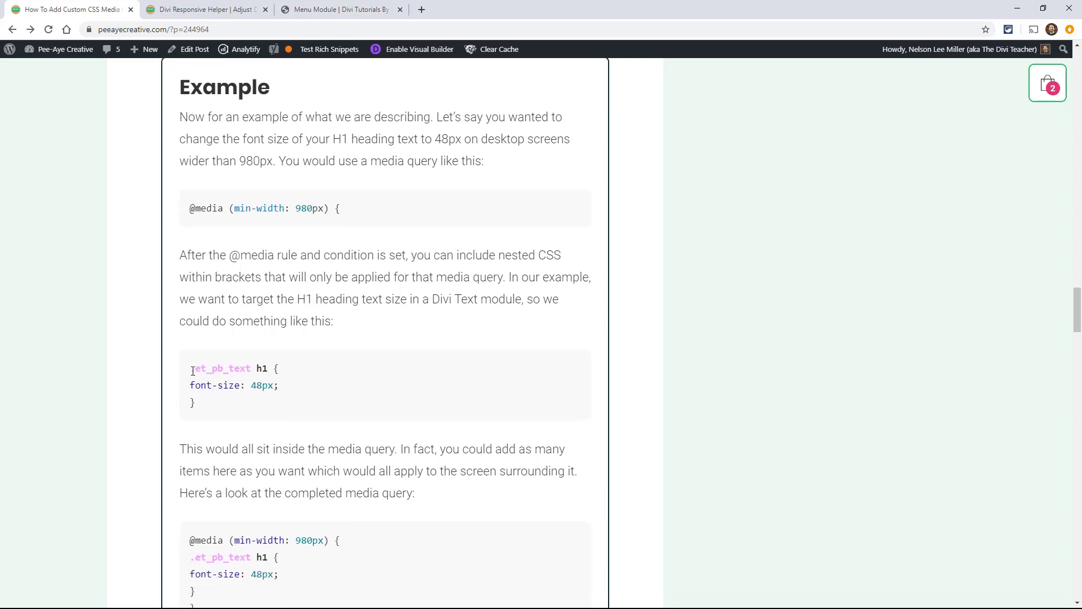
pyautogui.moveTo(190, 369); pyautogui.dragTo(254, 369)
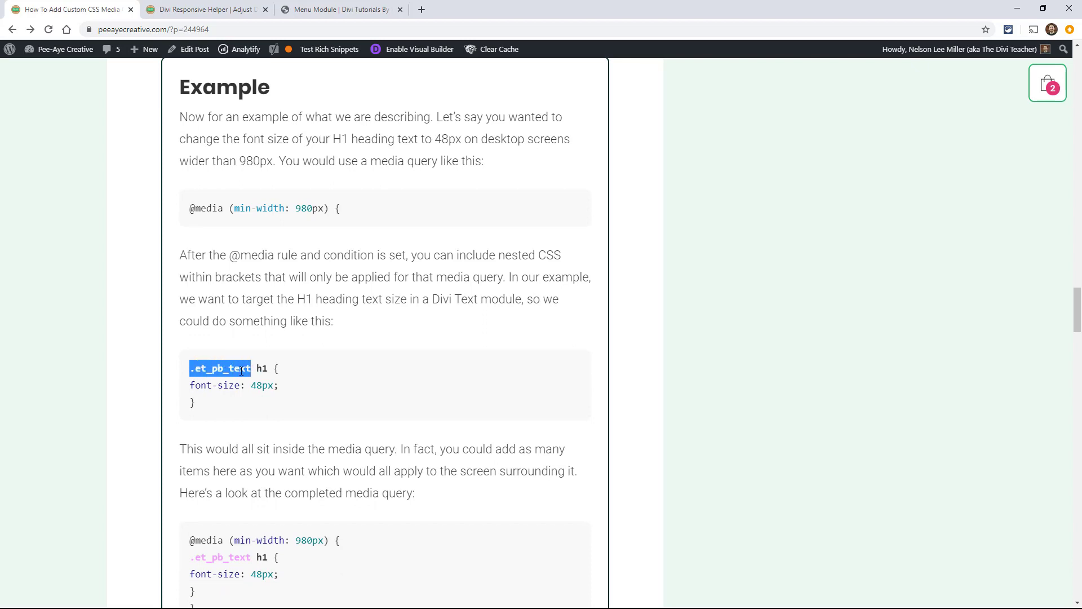
pyautogui.click(240, 370)
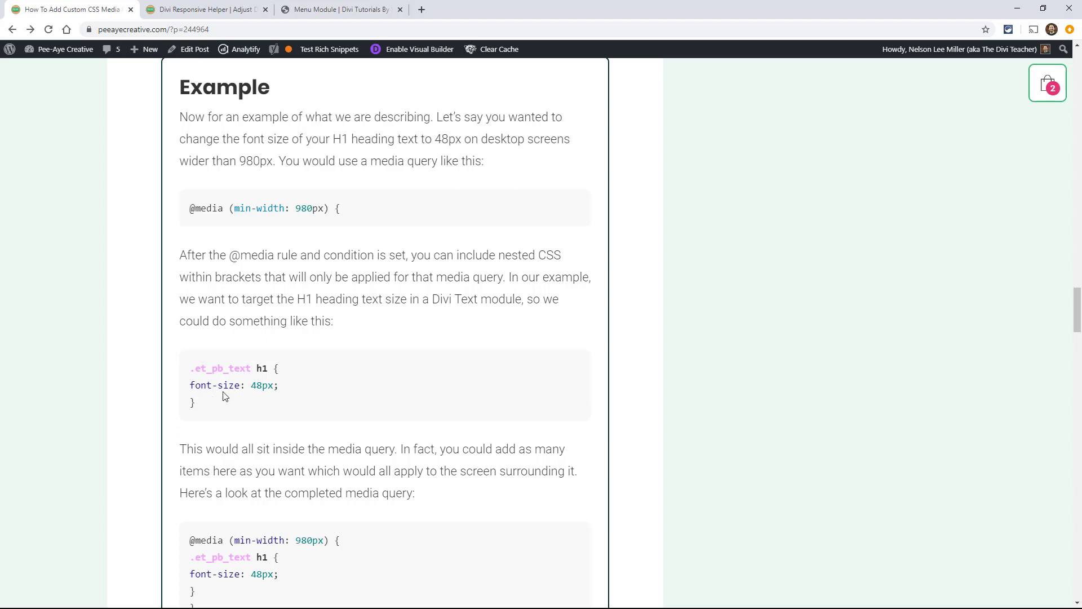
pyautogui.scroll(-2, 228, 395)
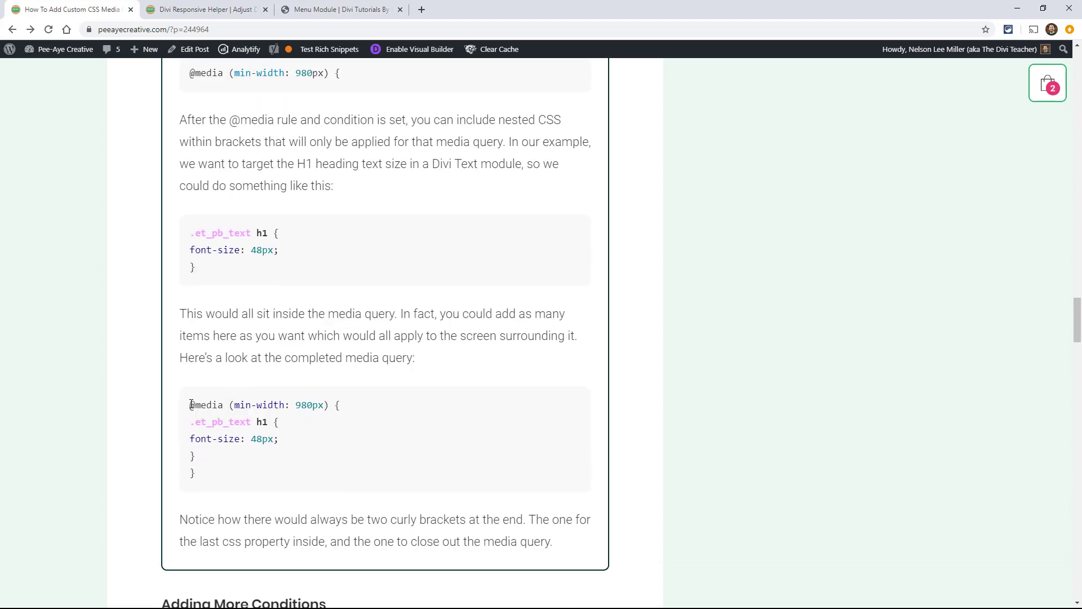
pyautogui.moveTo(191, 405); pyautogui.dragTo(349, 407)
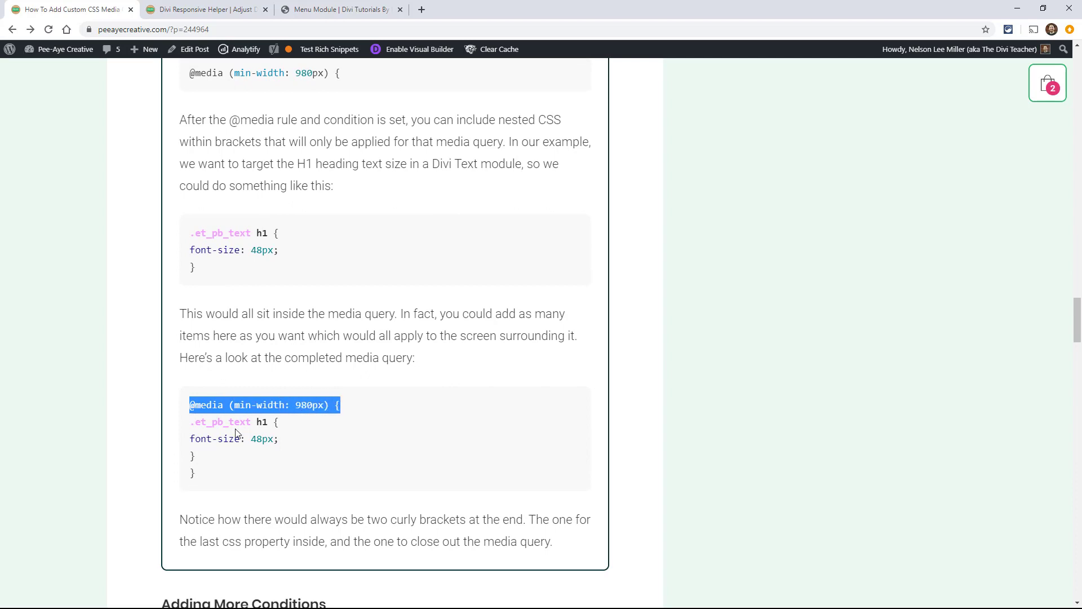
pyautogui.moveTo(190, 422); pyautogui.dragTo(190, 477)
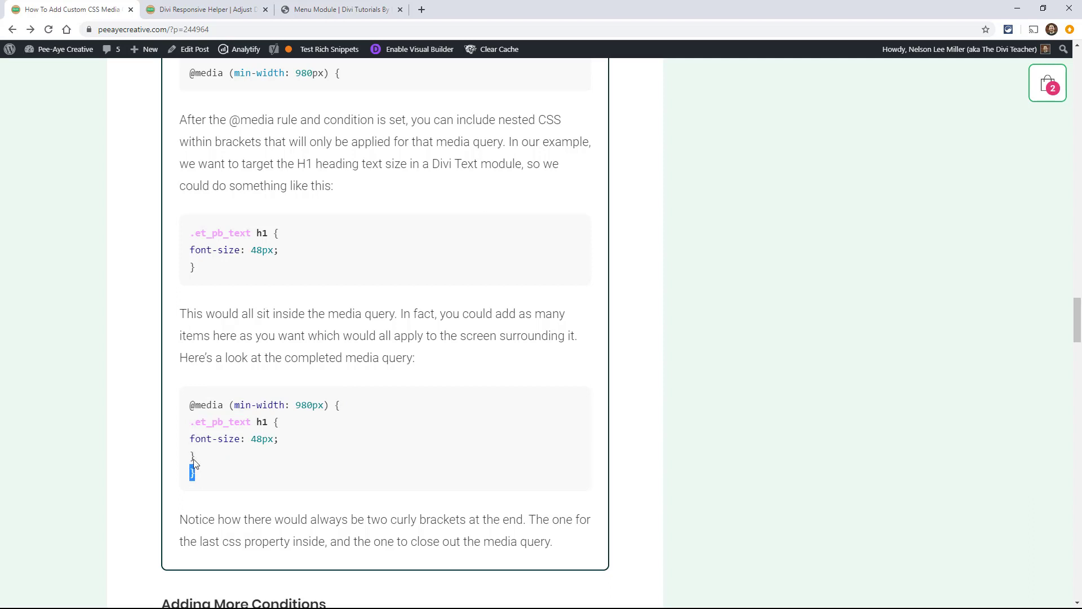
pyautogui.click(193, 471)
pyautogui.moveTo(190, 473); pyautogui.dragTo(199, 478)
pyautogui.moveTo(340, 404); pyautogui.dragTo(179, 414)
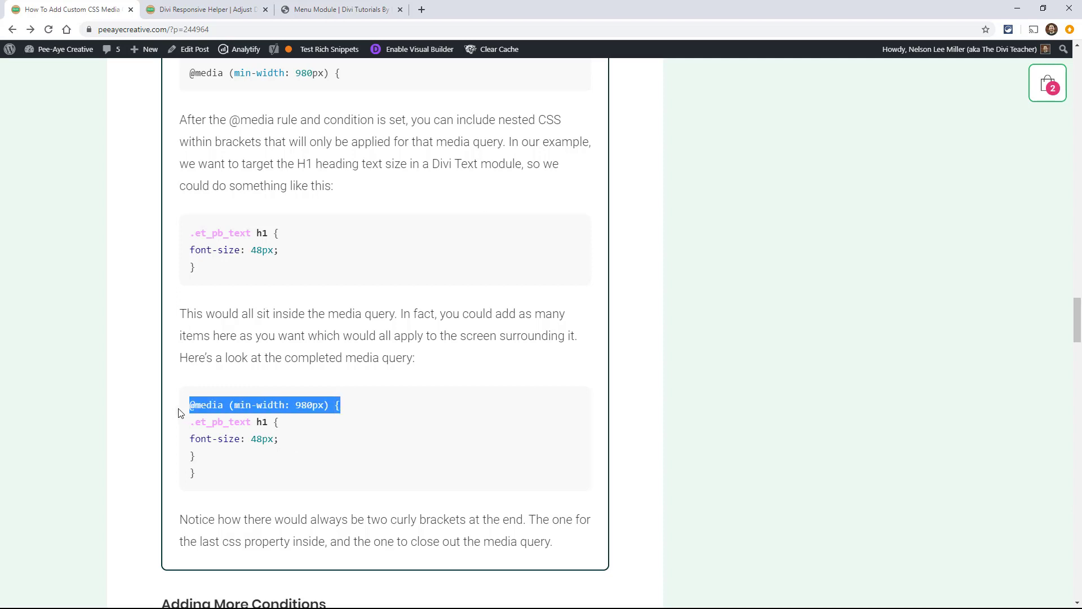
pyautogui.moveTo(196, 457); pyautogui.dragTo(189, 427)
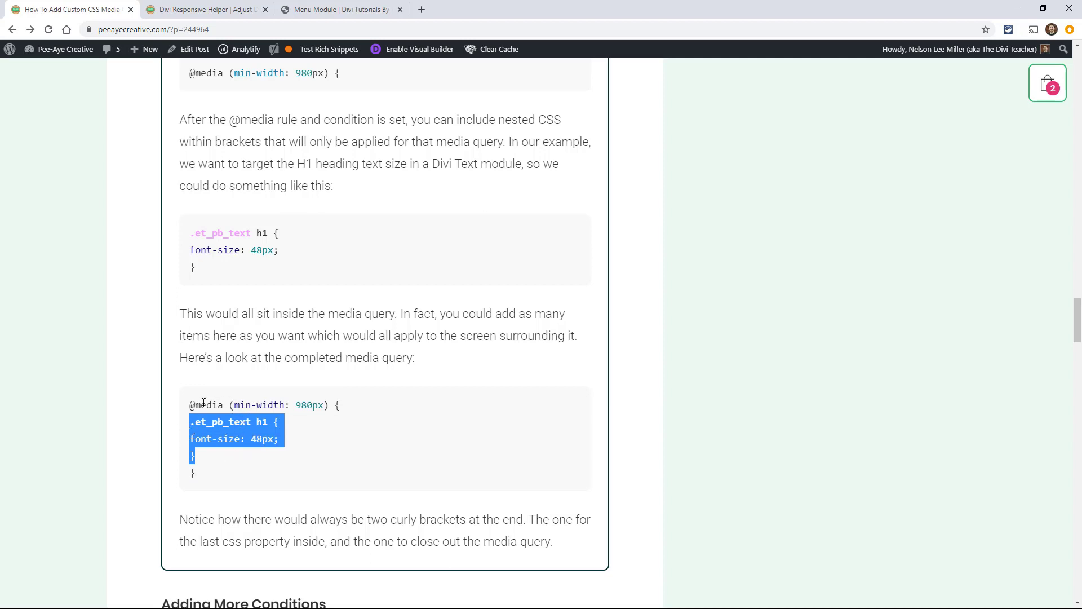
pyautogui.click(227, 408)
pyautogui.moveTo(190, 406); pyautogui.dragTo(345, 406)
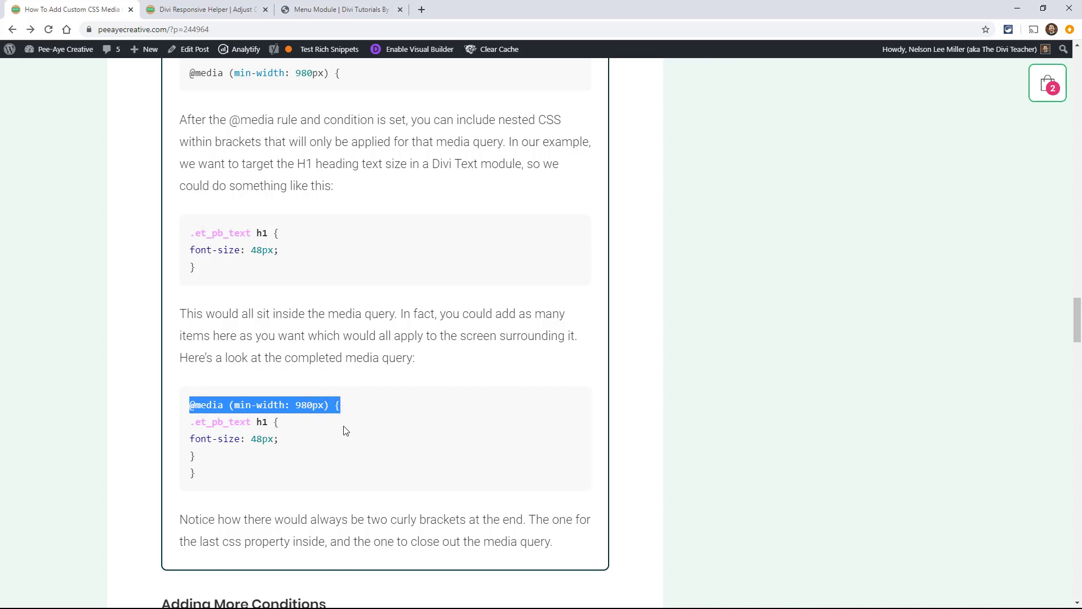
pyautogui.click(355, 405)
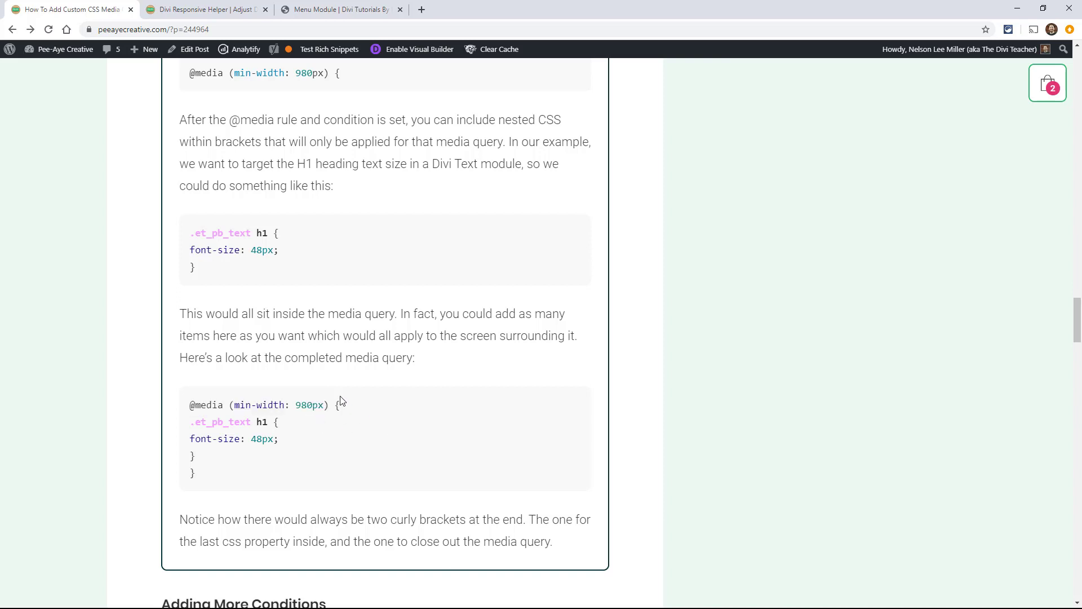
pyautogui.scroll(-3, 335, 392)
pyautogui.scroll(-4, 334, 395)
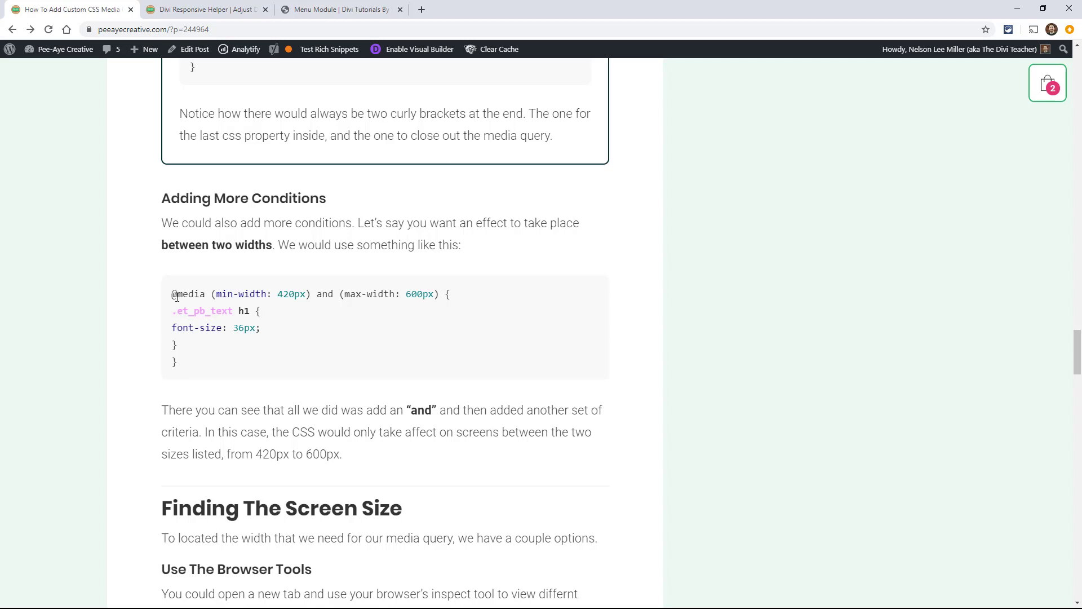
pyautogui.moveTo(171, 294); pyautogui.dragTo(311, 295)
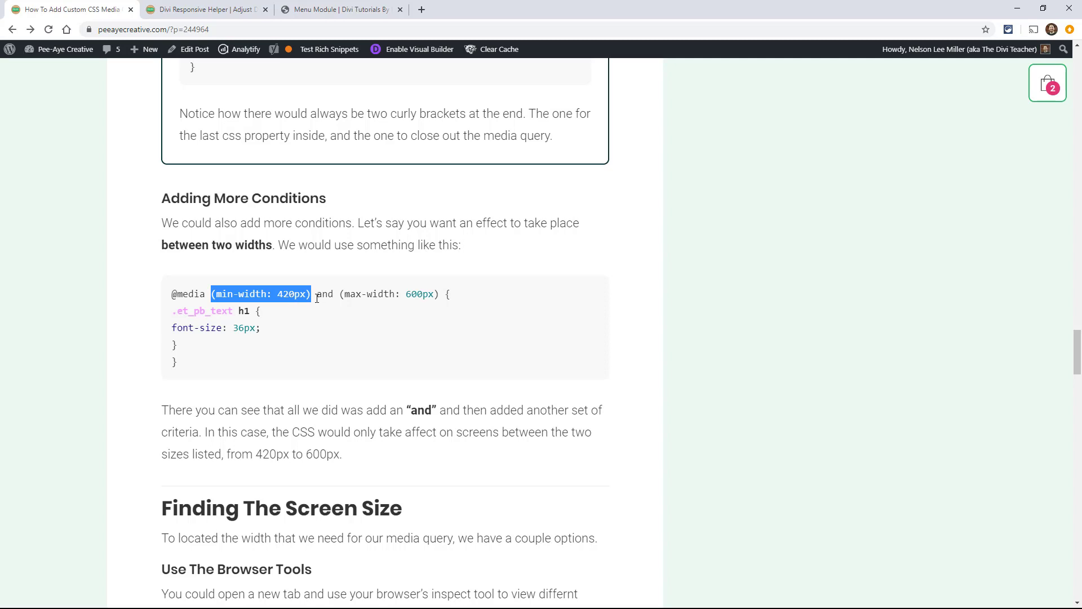
pyautogui.moveTo(316, 296); pyautogui.dragTo(334, 298)
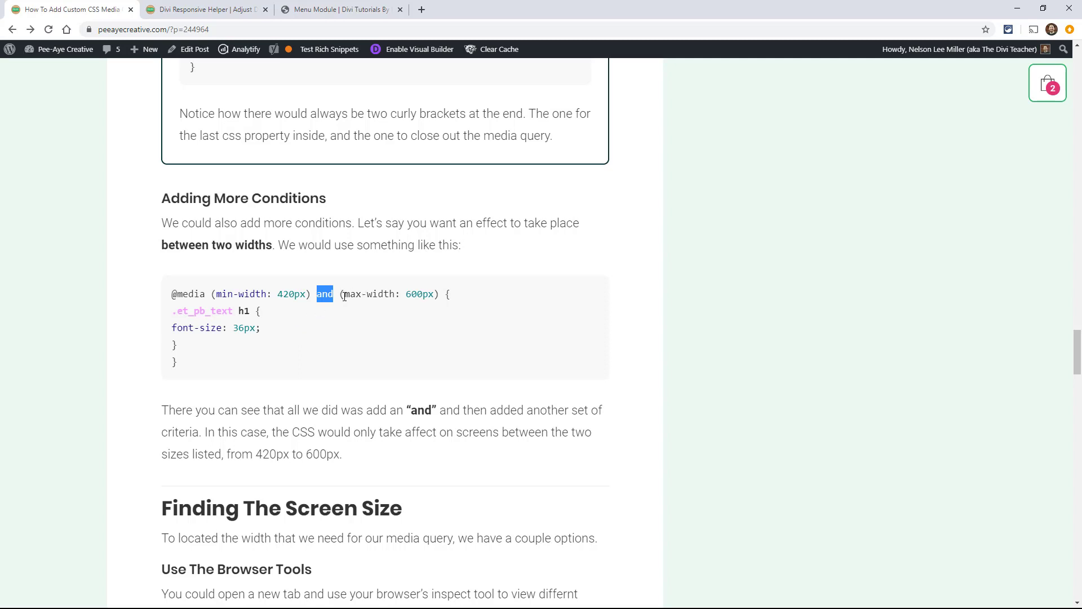
pyautogui.moveTo(343, 296); pyautogui.dragTo(422, 296)
pyautogui.click(401, 294)
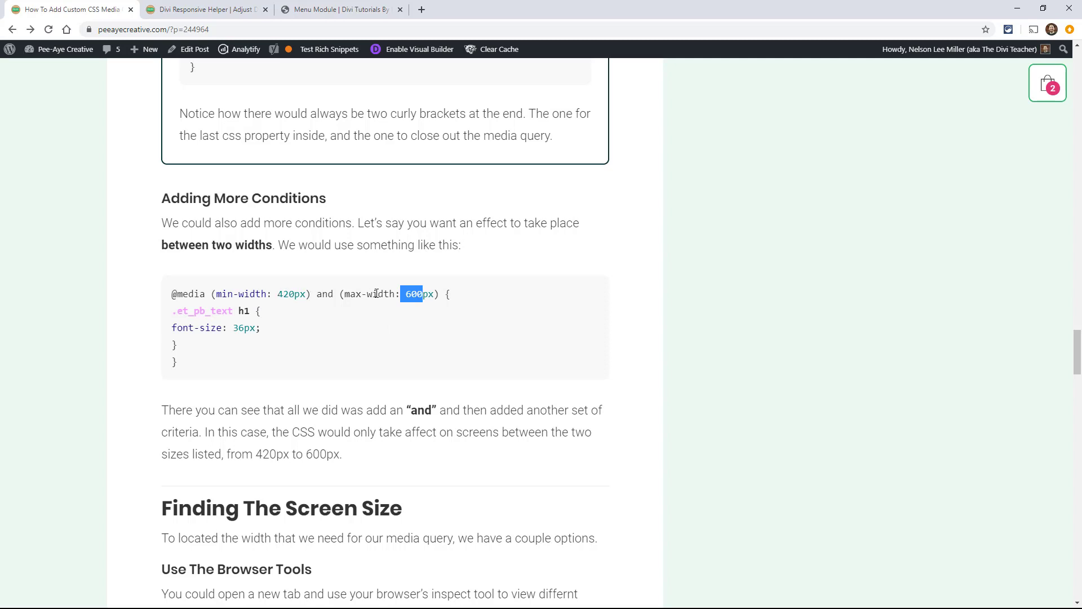
pyautogui.click(423, 295)
pyautogui.moveTo(260, 328); pyautogui.dragTo(239, 336)
pyautogui.click(272, 398)
# Step: Highlight the 420px minimum width value, then scroll down to the Finding The Screen Size heading
pyautogui.scroll(-3, 376, 310)
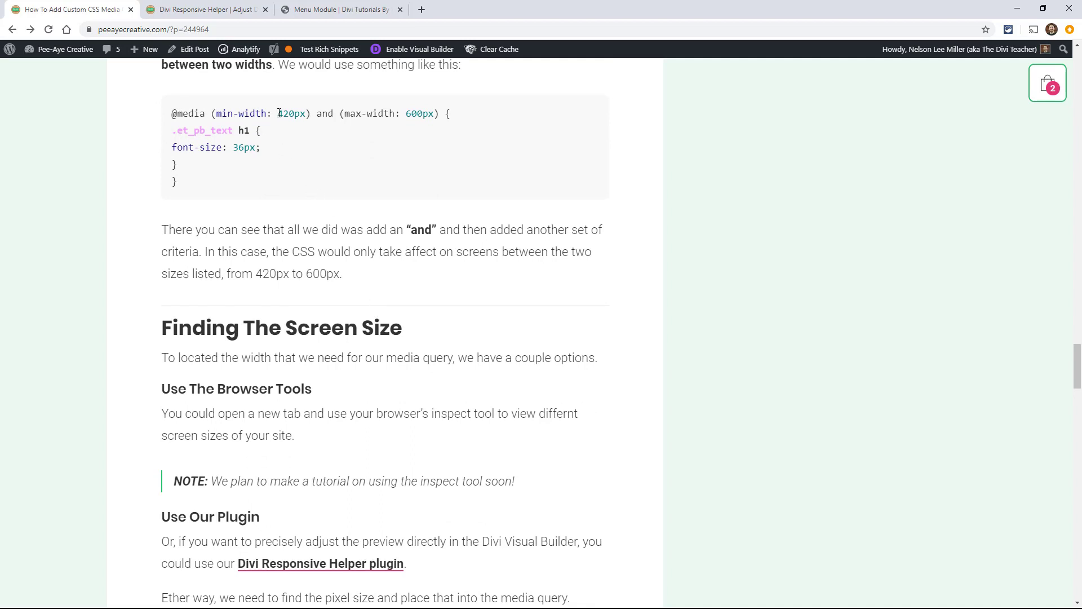
pyautogui.moveTo(277, 114); pyautogui.dragTo(306, 116)
pyautogui.click(319, 203)
pyautogui.scroll(-2, 352, 250)
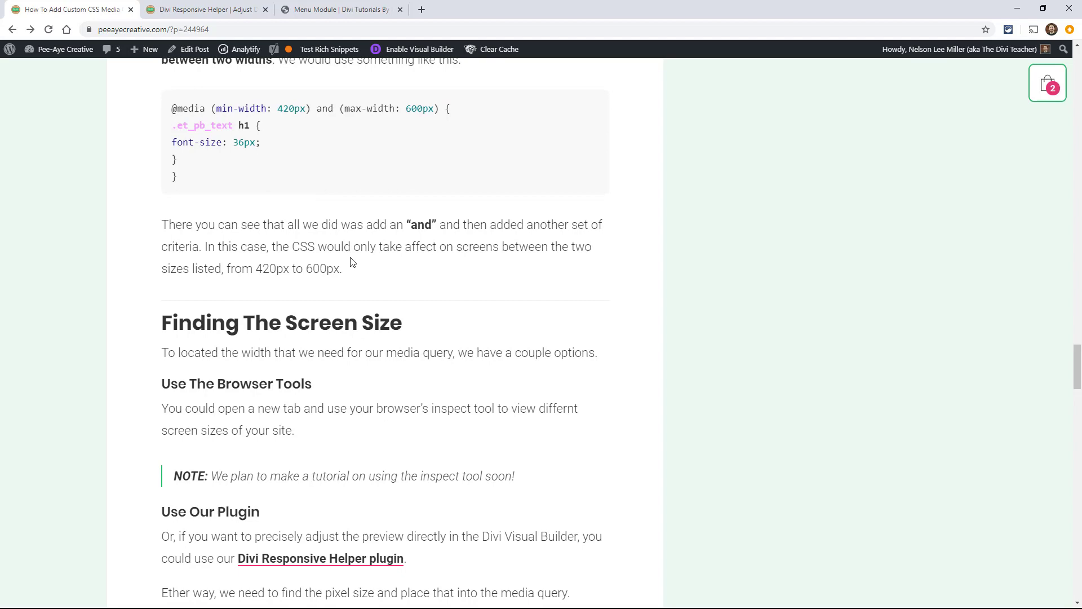
pyautogui.scroll(-1, 472, 314)
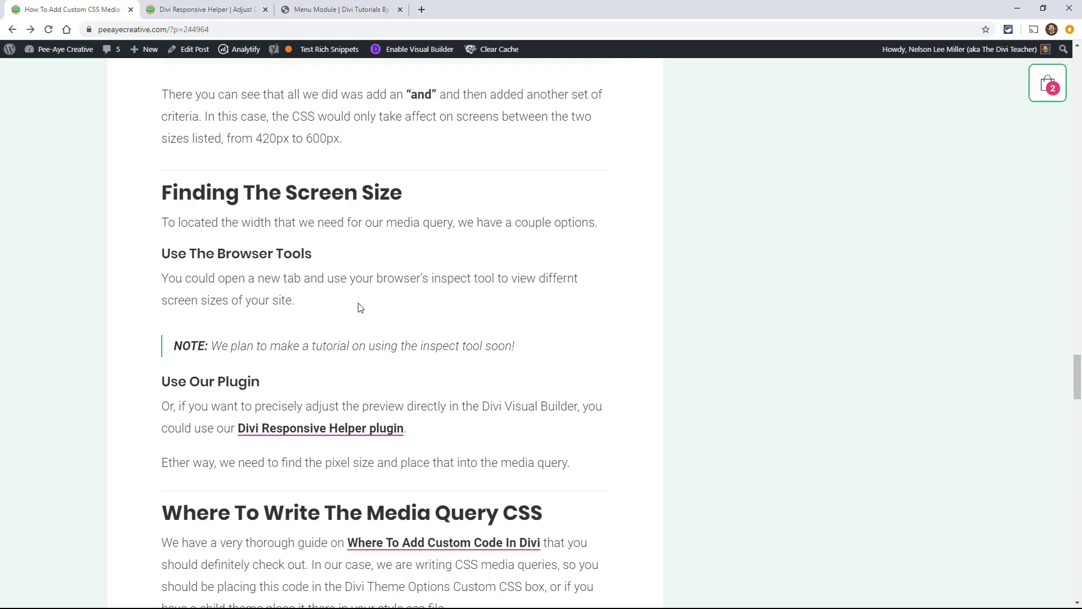
# Step: Open Chrome DevTools on the article from the page's Inspect menu
pyautogui.rightClick(624, 291)
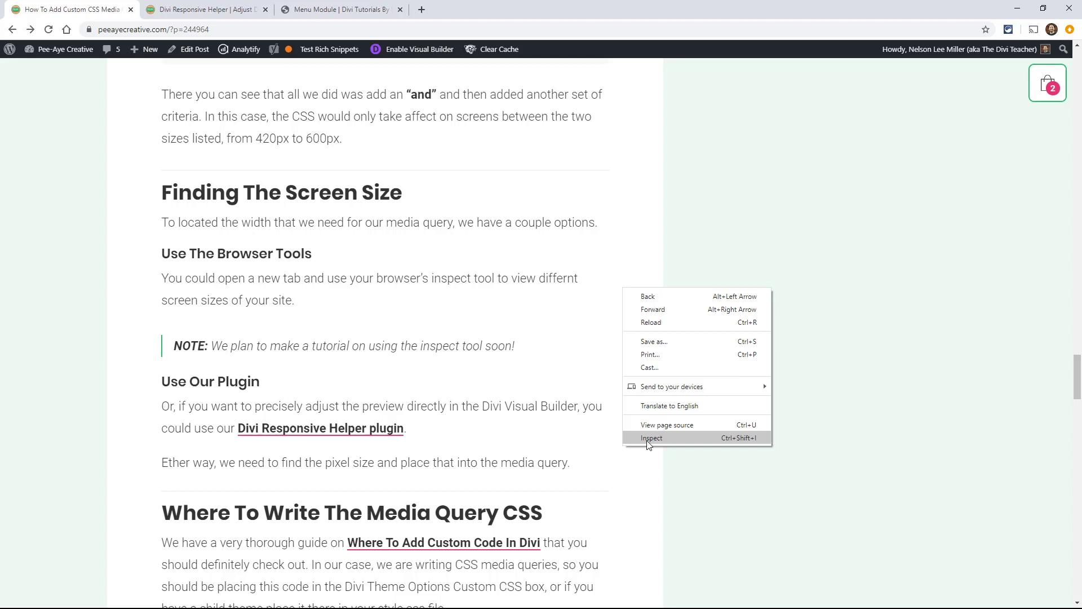
pyautogui.click(648, 441)
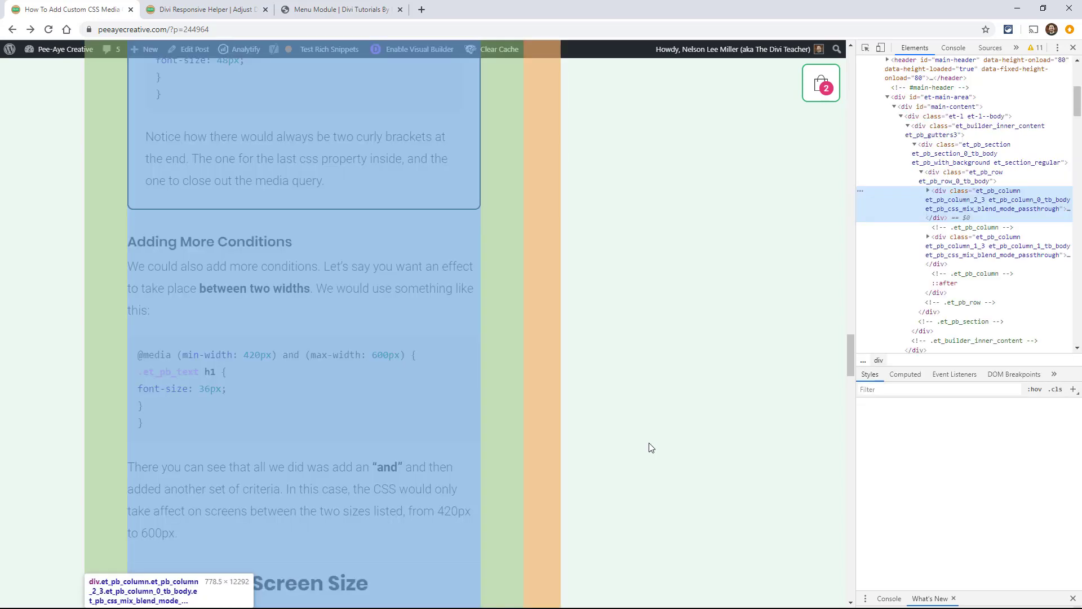
pyautogui.scroll(2, 457, 383)
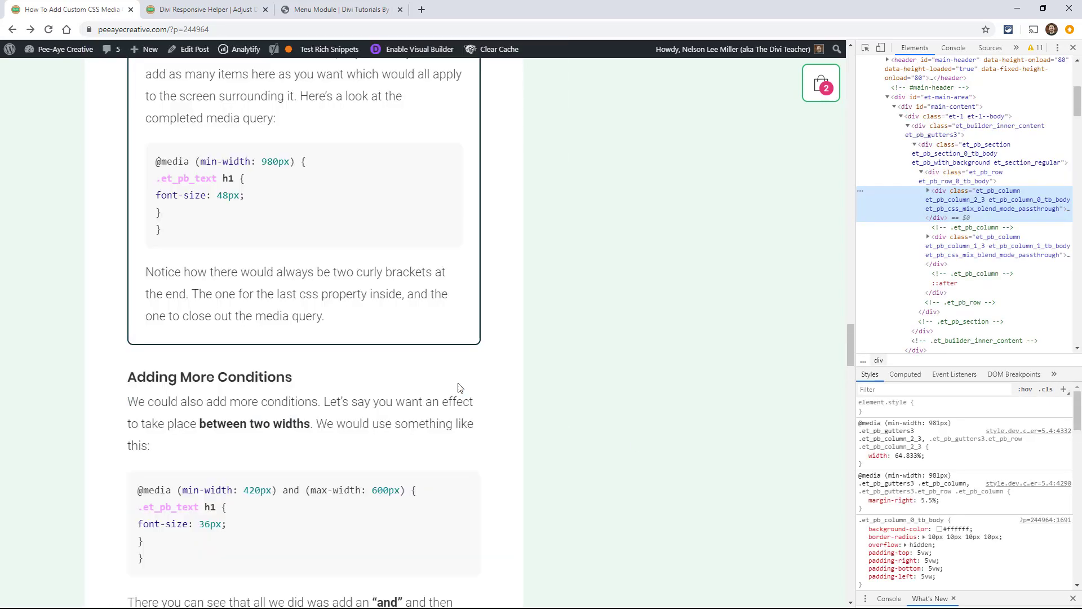
pyautogui.scroll(-1, 458, 383)
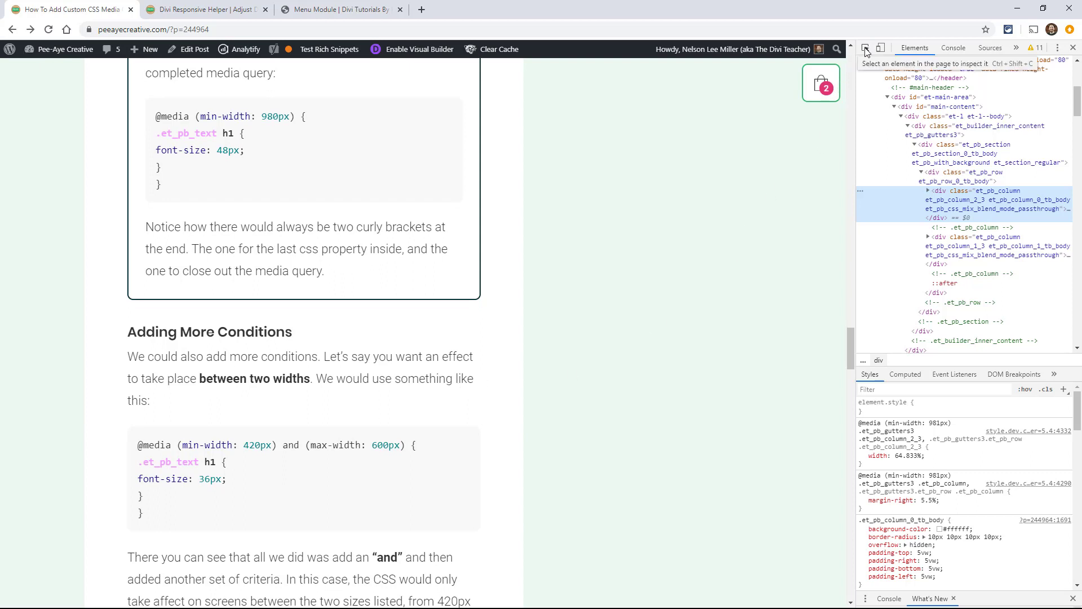
# Step: Inspect the Adding More Conditions heading and select its 24px font-size value
pyautogui.click(865, 50)
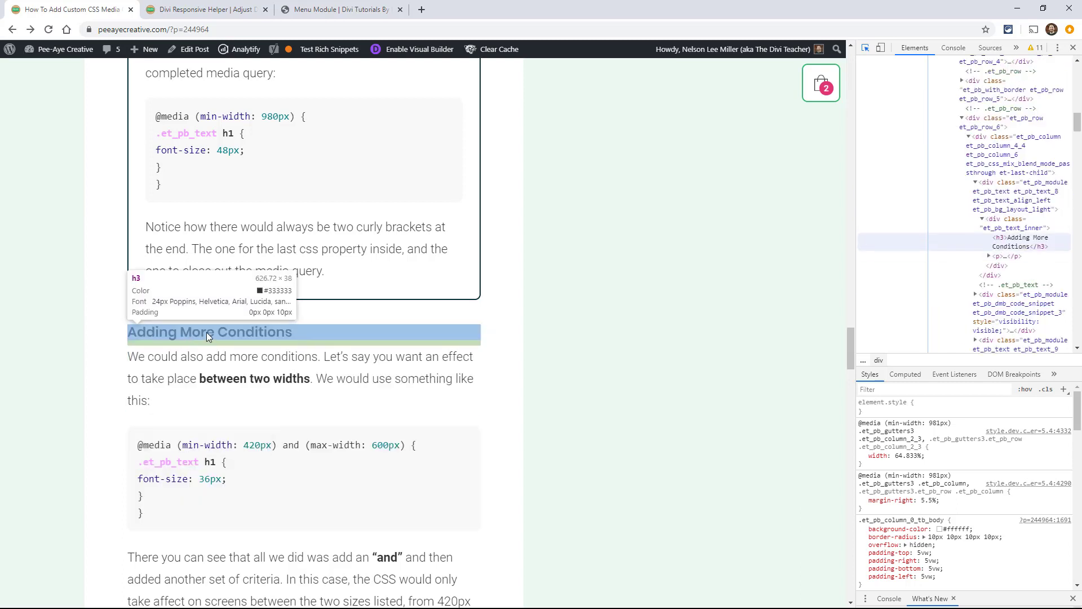
pyautogui.click(172, 334)
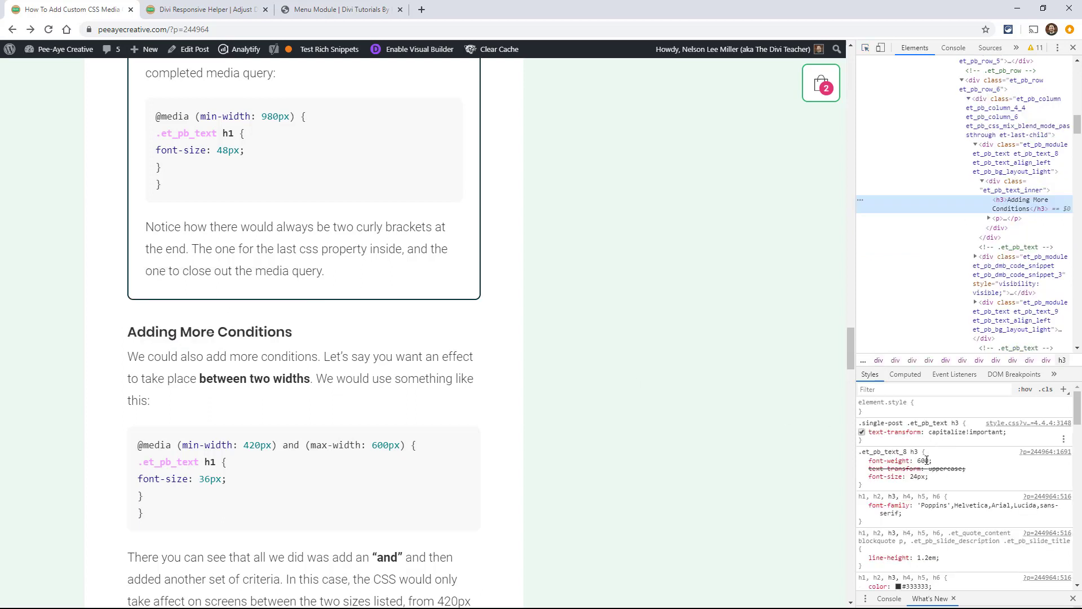
pyautogui.click(870, 479)
pyautogui.click(919, 478)
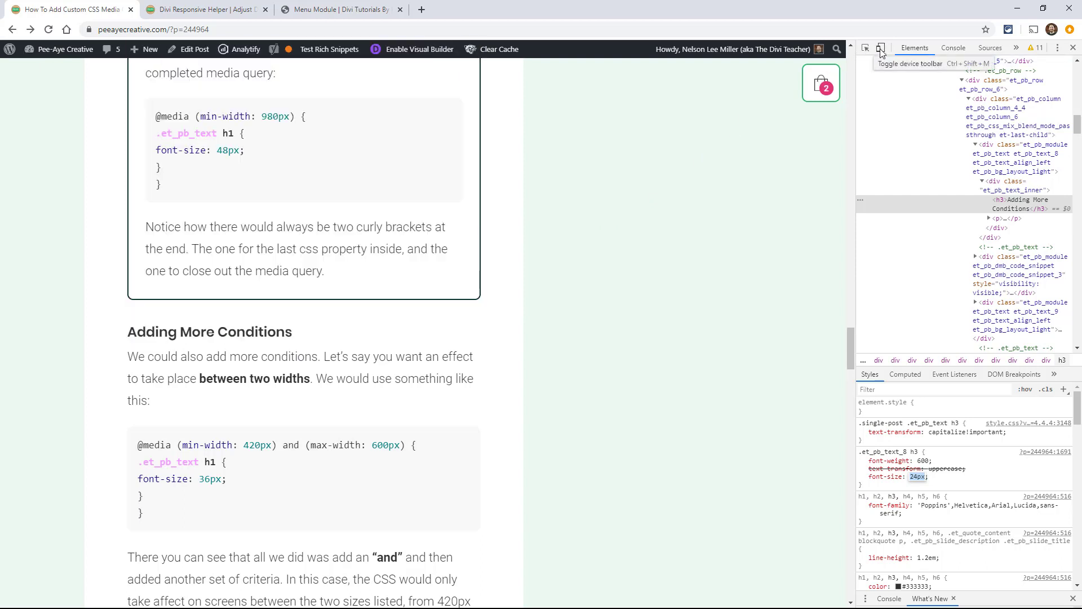
# Step: Turn on the responsive viewport and widen it to about 700px, then to 1009px
pyautogui.click(881, 49)
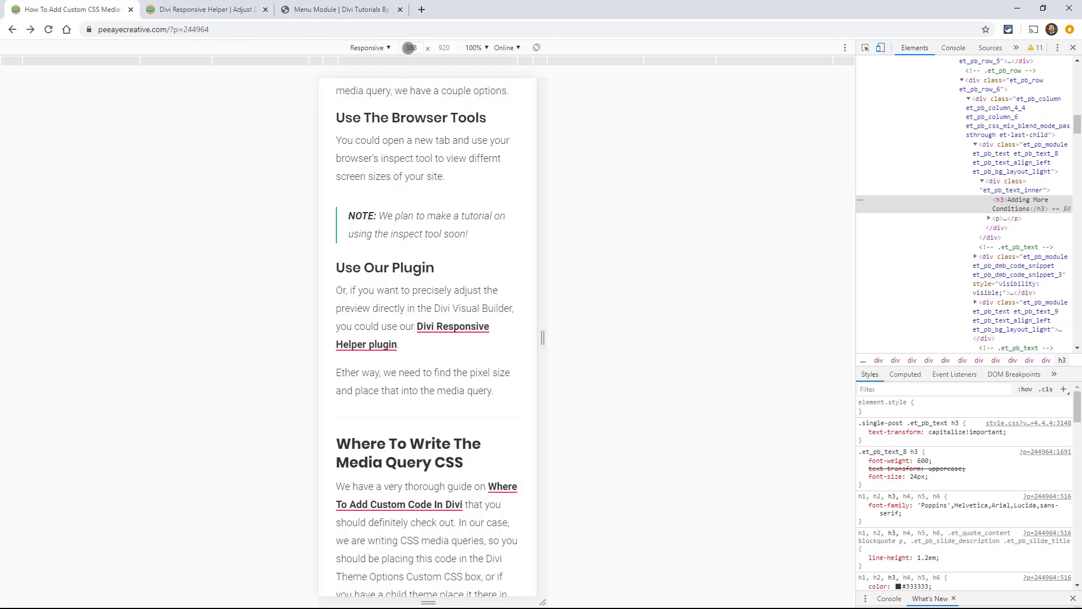
pyautogui.moveTo(545, 338); pyautogui.dragTo(726, 348)
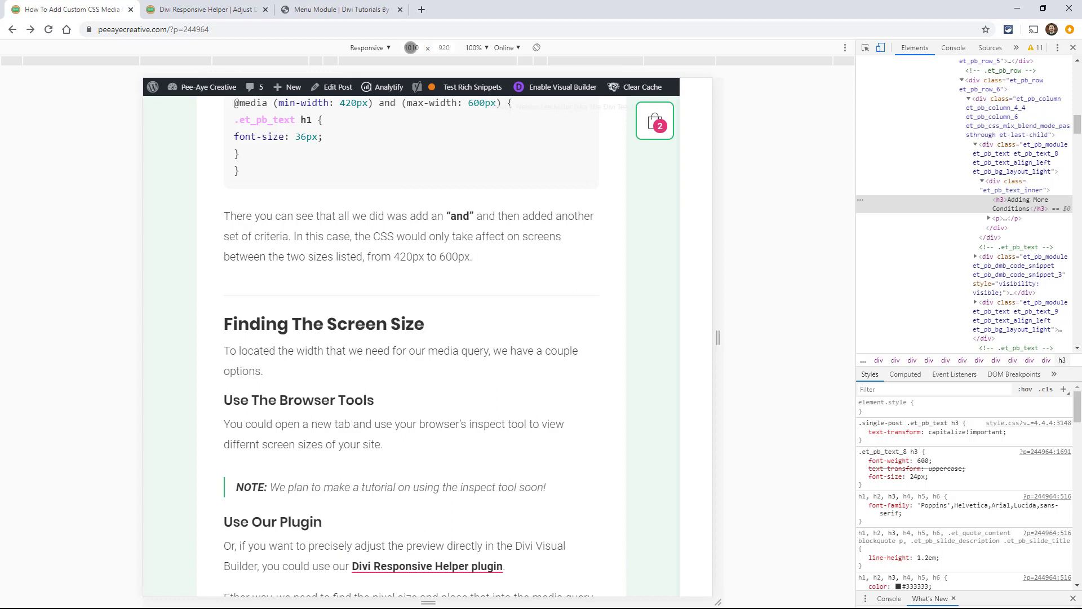
pyautogui.doubleClick(411, 48)
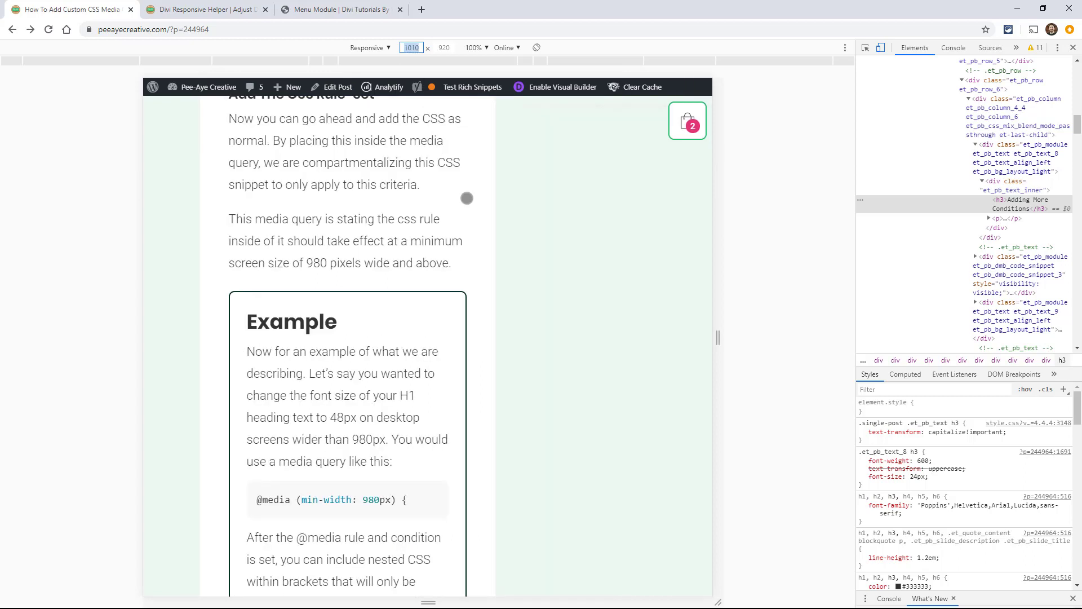
pyautogui.press('Up')
pyautogui.press('Up')
pyautogui.press('Up')
pyautogui.press('Up')
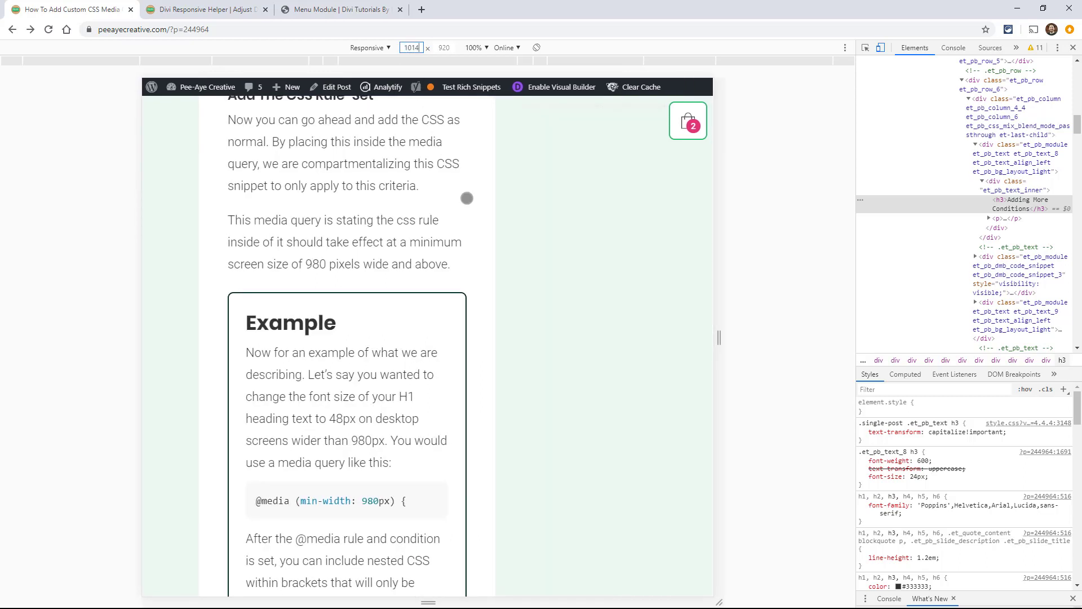
pyautogui.press('Down')
pyautogui.press('Down')
pyautogui.press('Down')
pyautogui.press('Down')
pyautogui.press('Down')
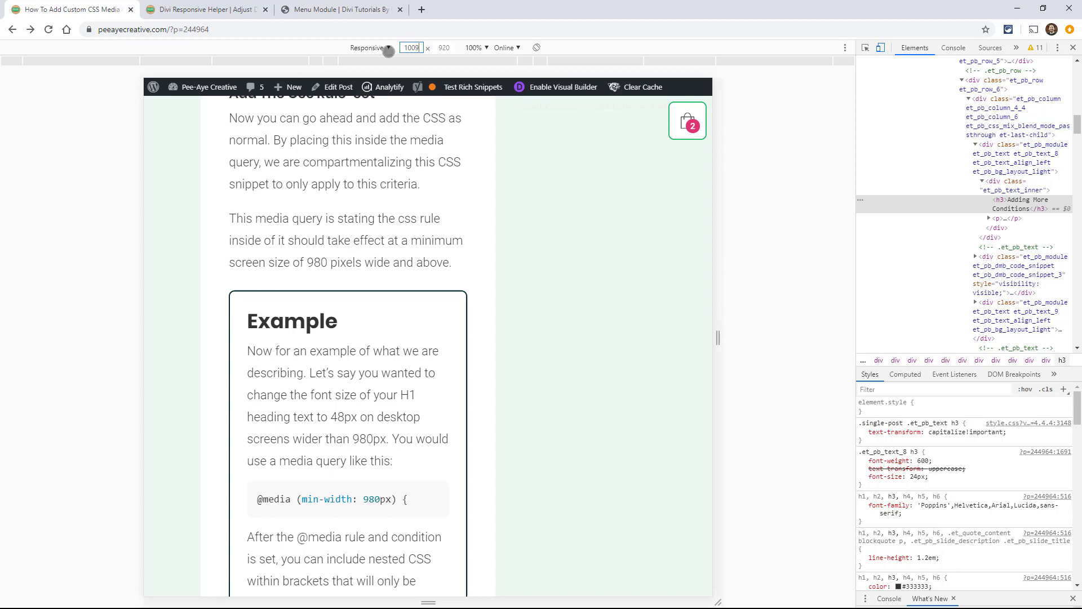
# Step: Try the Pixel 2 preset, return to Responsive, narrow to phone width, then view the Divi Responsive Helper page
pyautogui.click(373, 46)
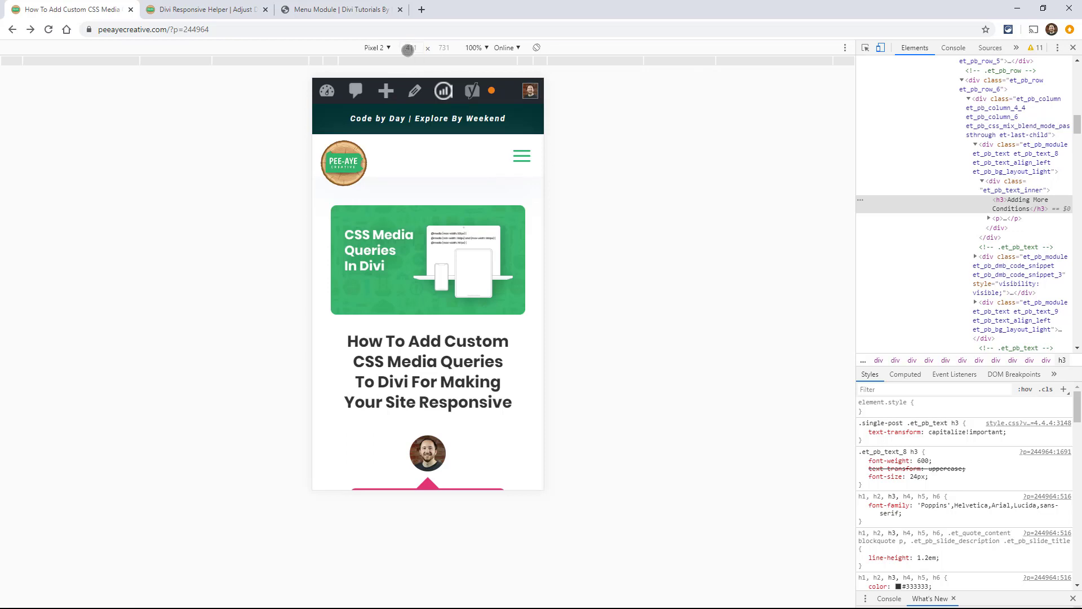
pyautogui.click(376, 47)
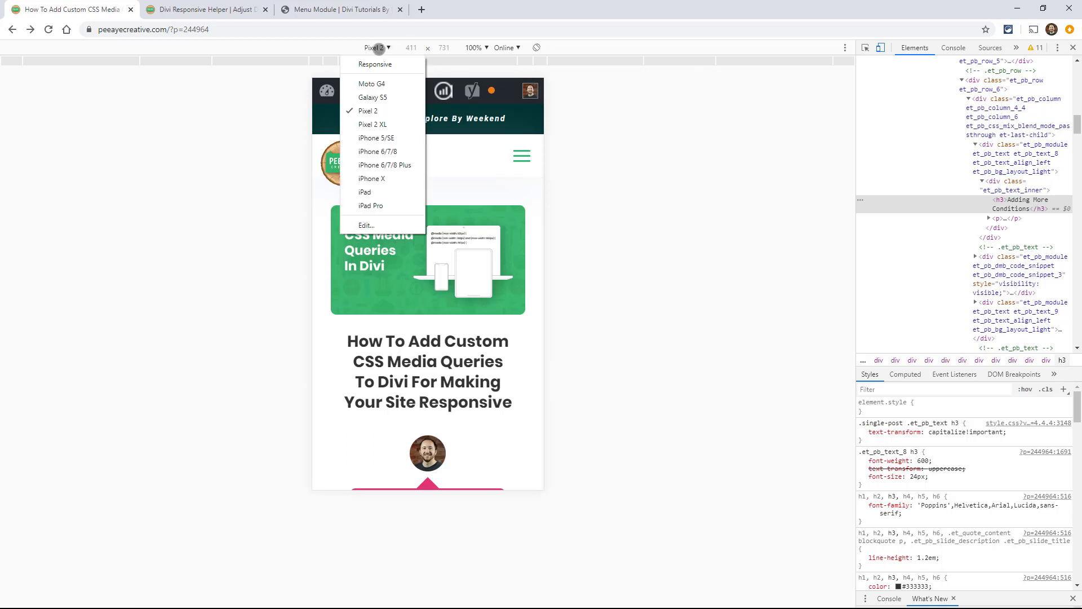
pyautogui.click(370, 64)
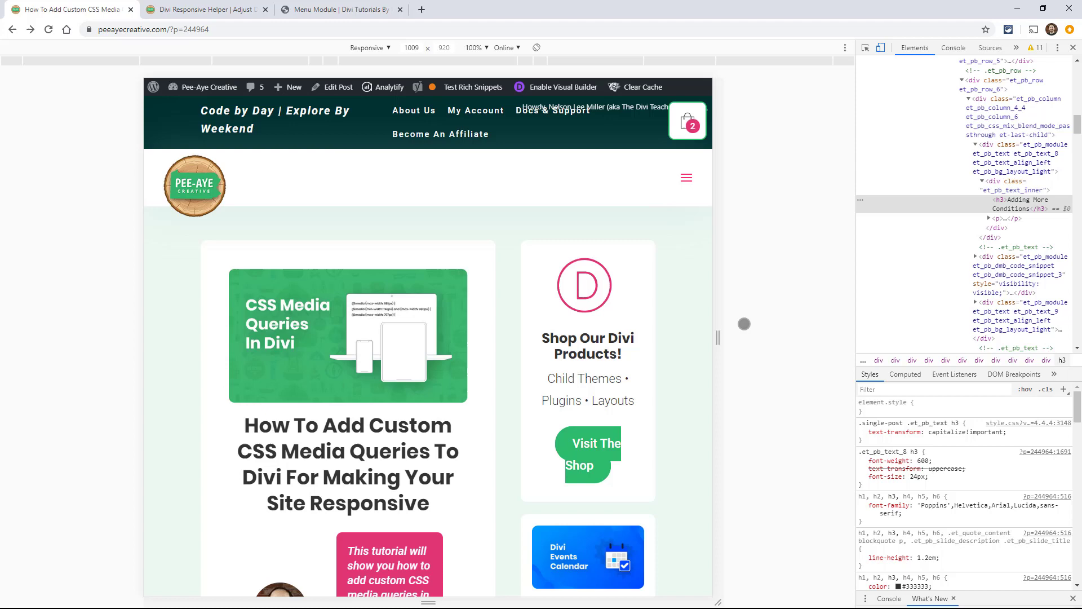
pyautogui.moveTo(718, 341); pyautogui.dragTo(541, 352)
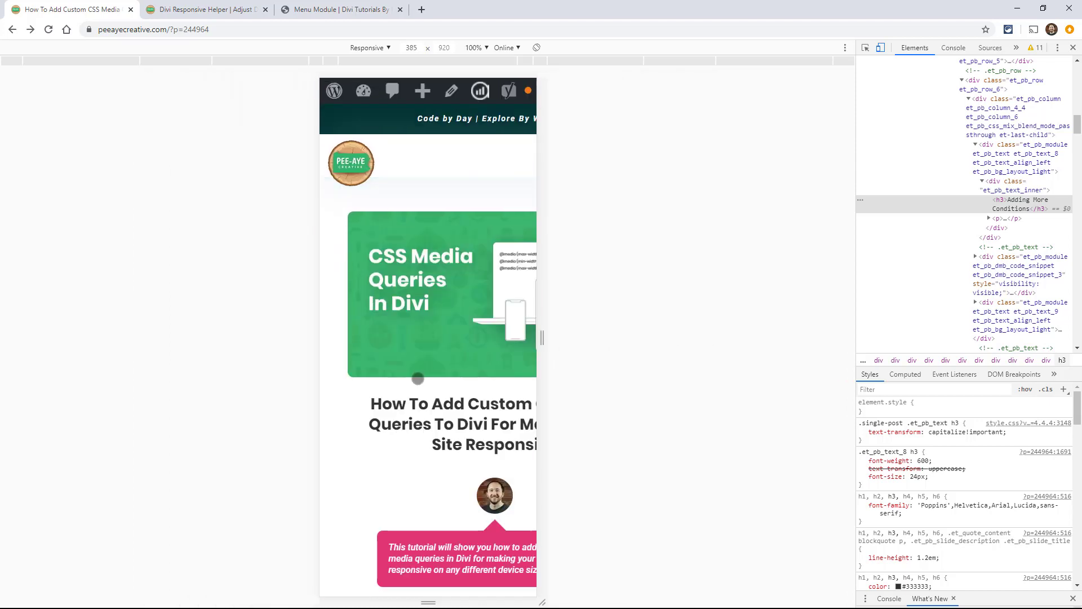
pyautogui.scroll(-5, 420, 381)
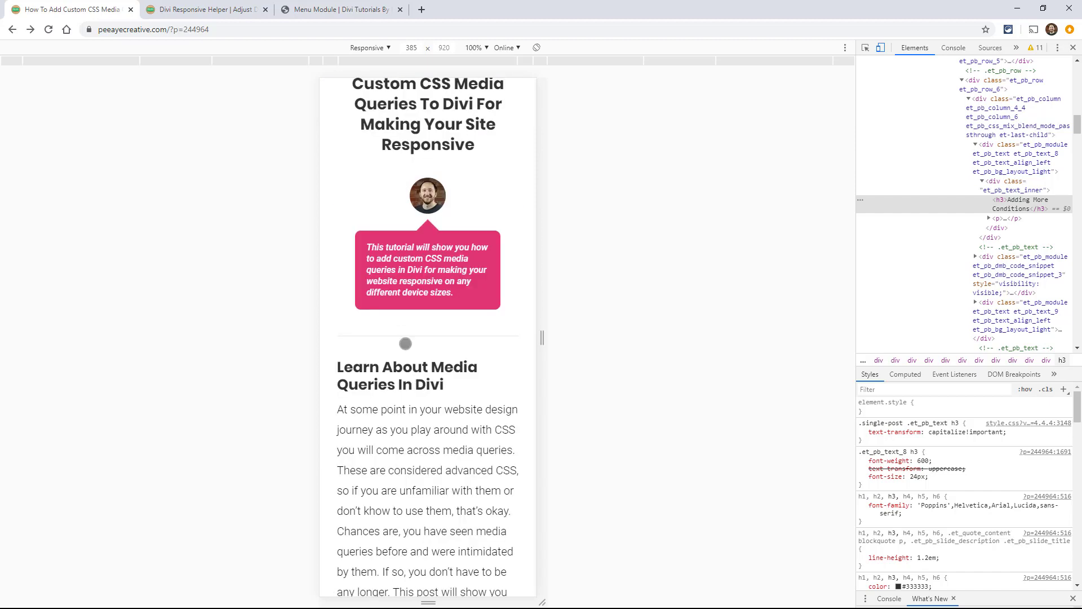
pyautogui.click(195, 11)
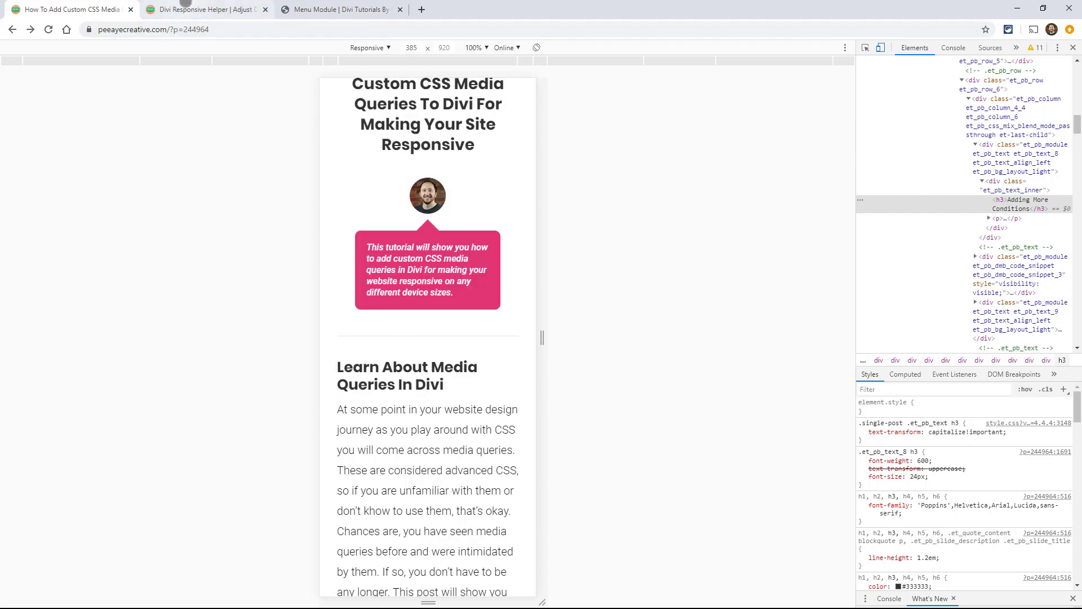
pyautogui.scroll(-20, 484, 343)
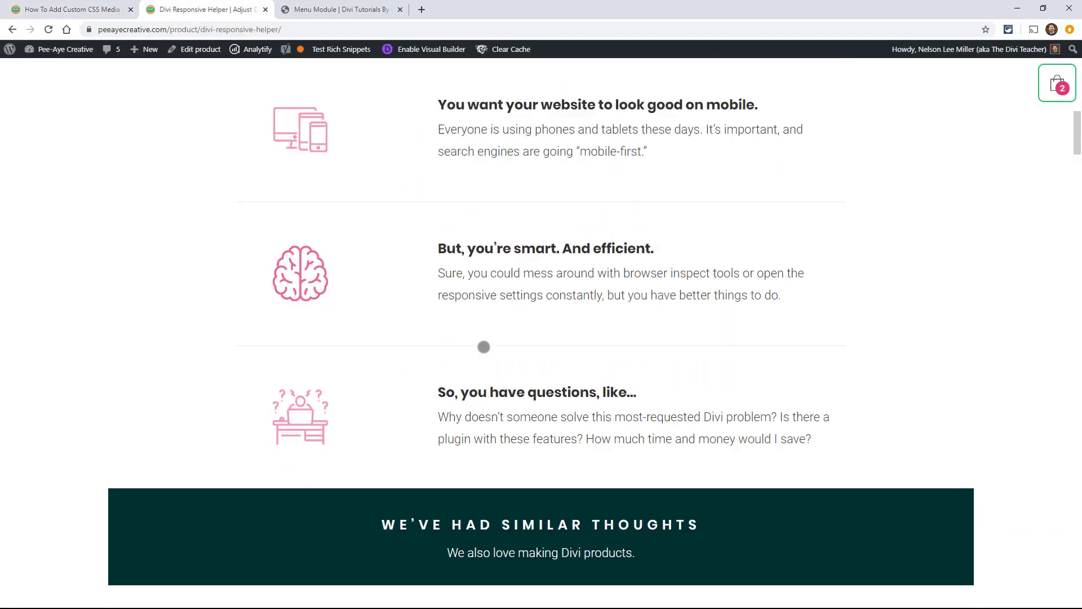
# Step: Compare the product page with the article, then close DevTools to show the article full width
pyautogui.scroll(-6, 483, 348)
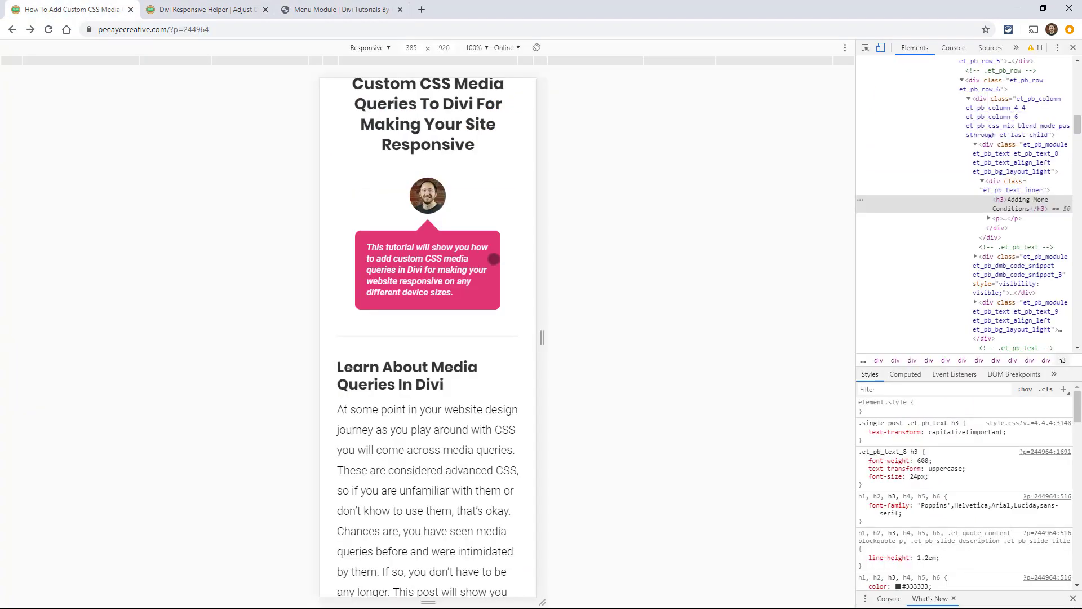
pyautogui.click(72, 9)
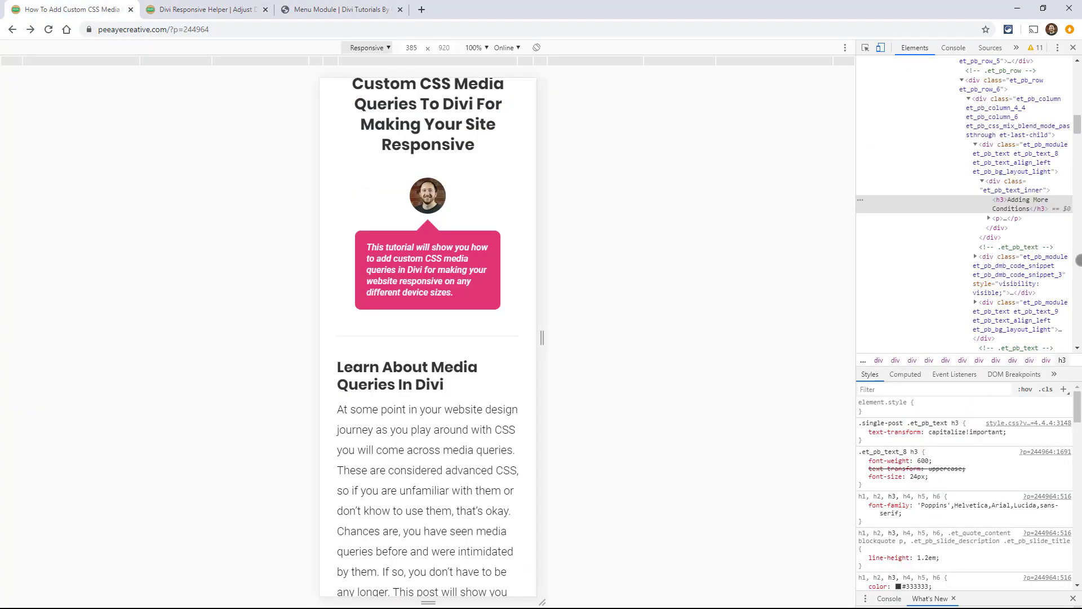
pyautogui.click(170, 10)
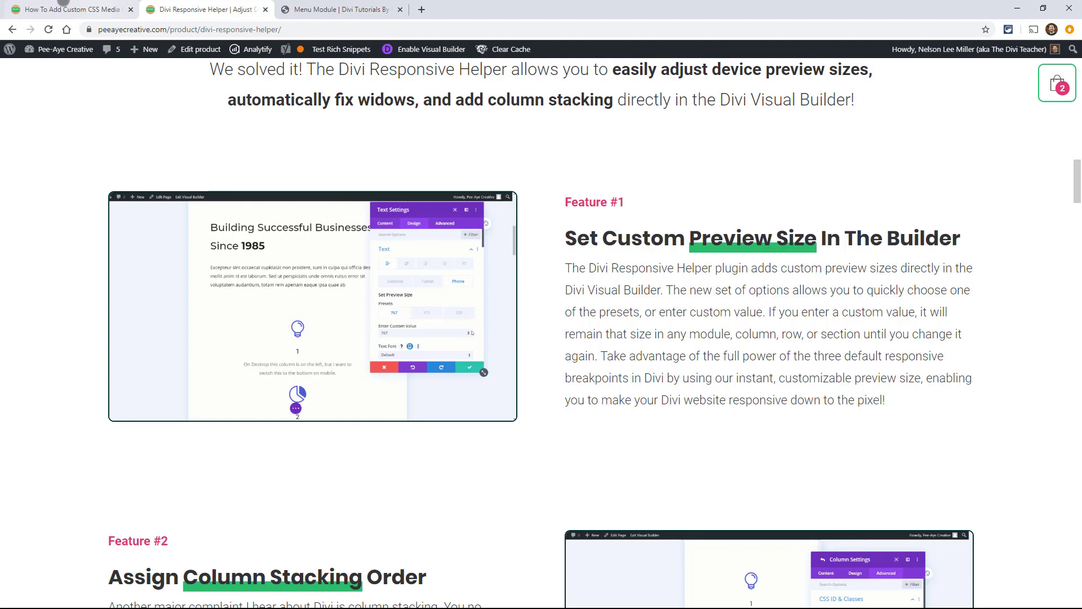
pyautogui.click(61, 10)
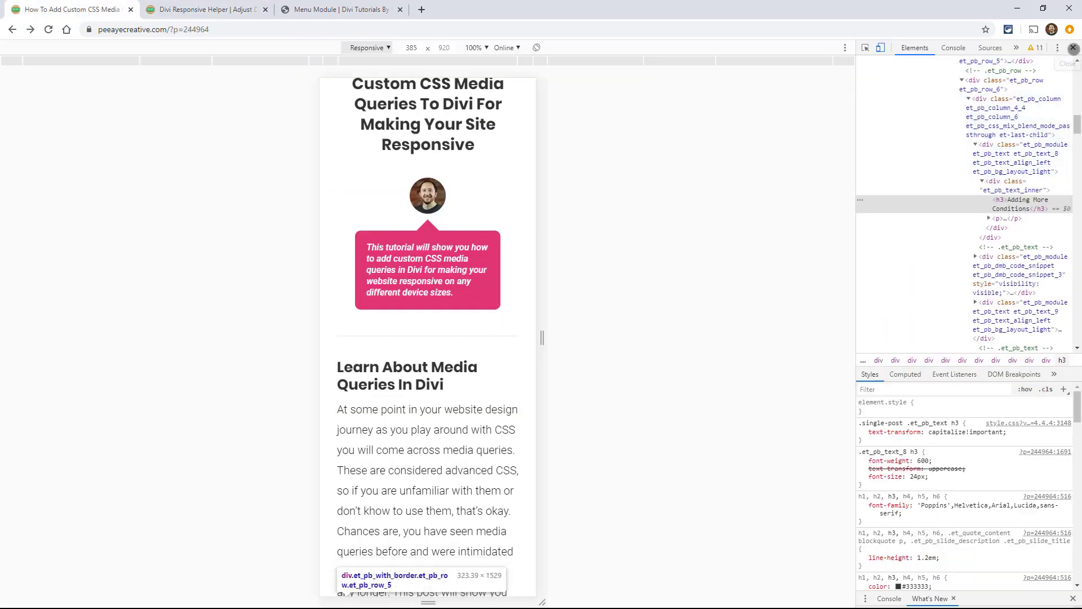
pyautogui.click(1075, 46)
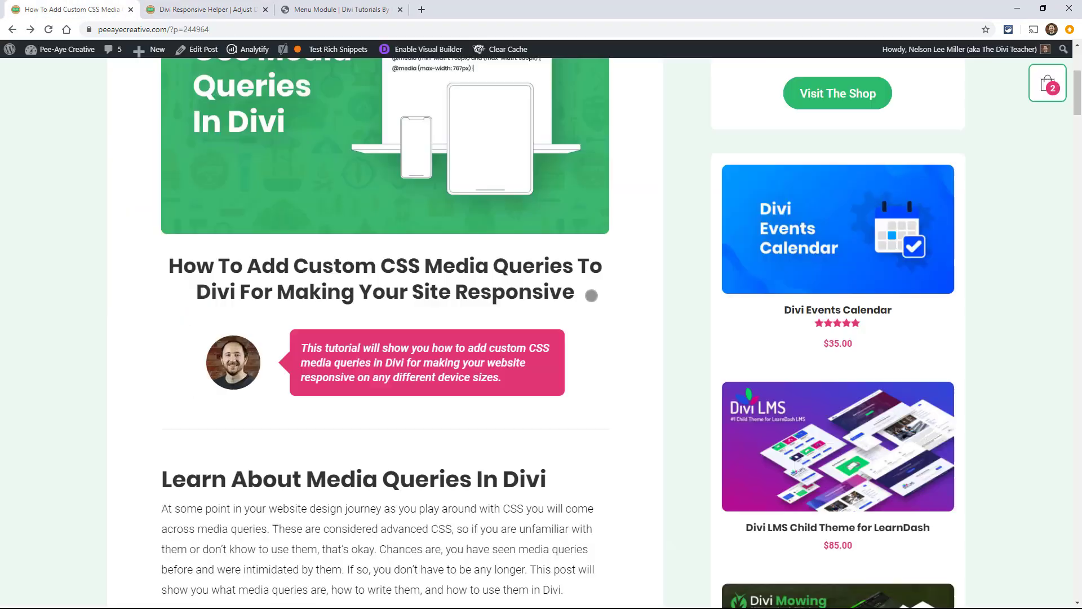
pyautogui.scroll(-20, 586, 302)
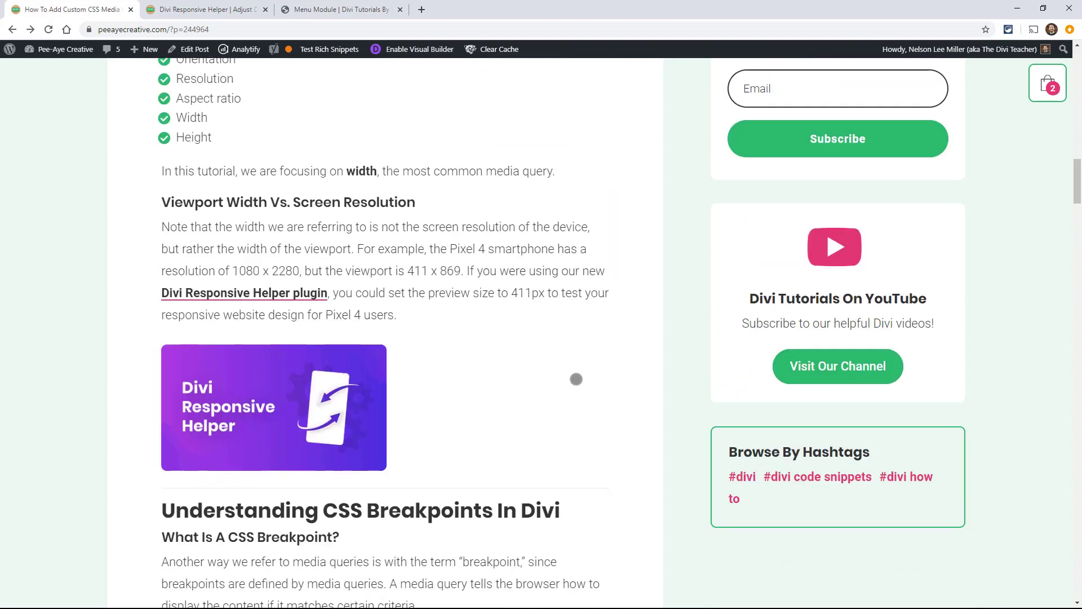
# Step: Scroll down to the Examples section and open the 'media queries' tag archive
pyautogui.scroll(-20, 572, 379)
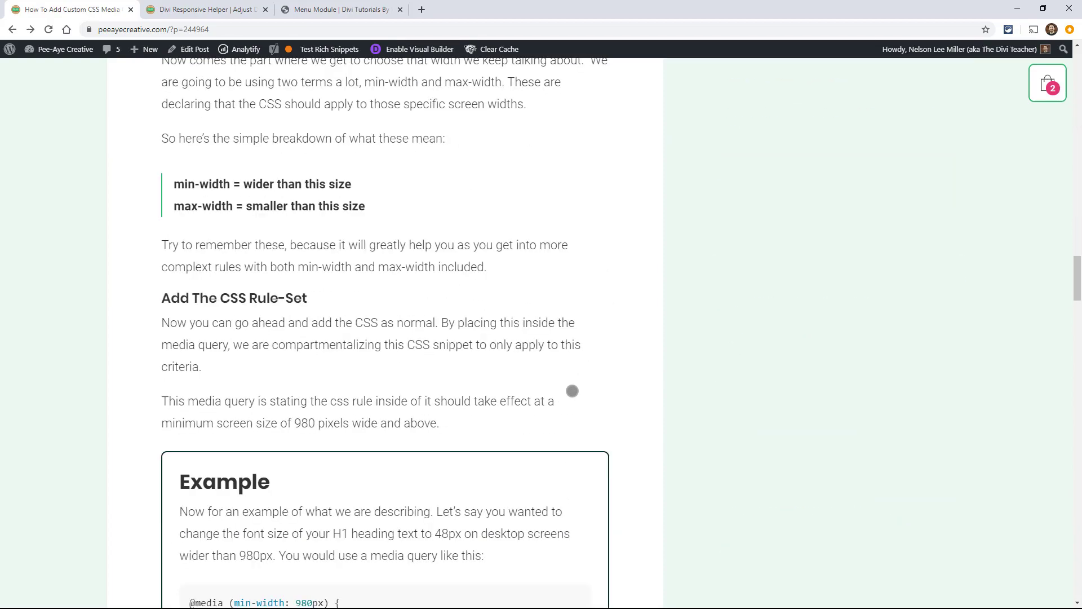
pyautogui.scroll(-15, 571, 391)
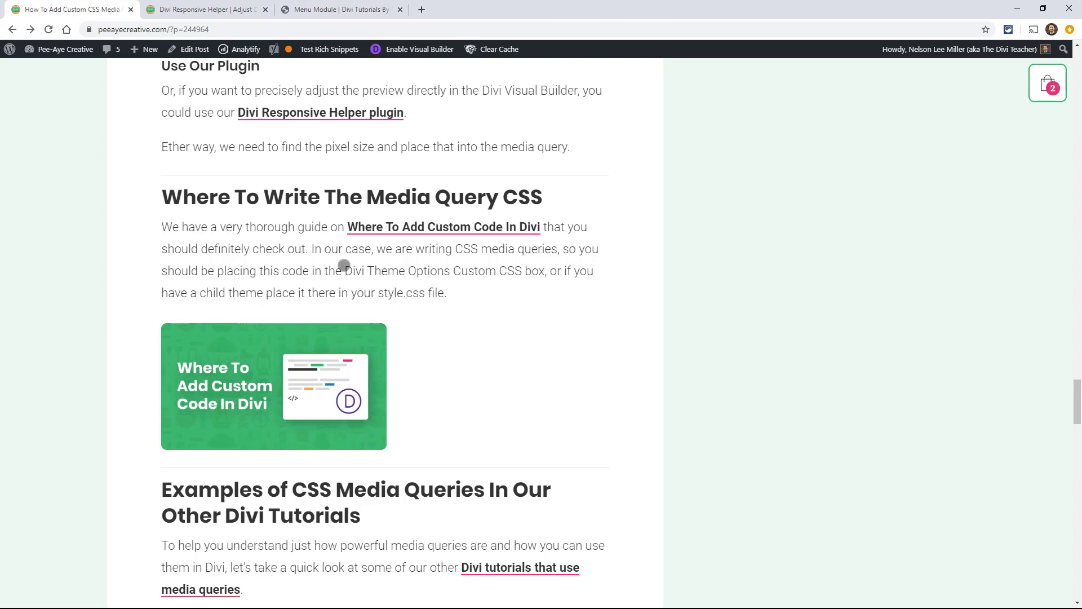
pyautogui.scroll(-3, 479, 338)
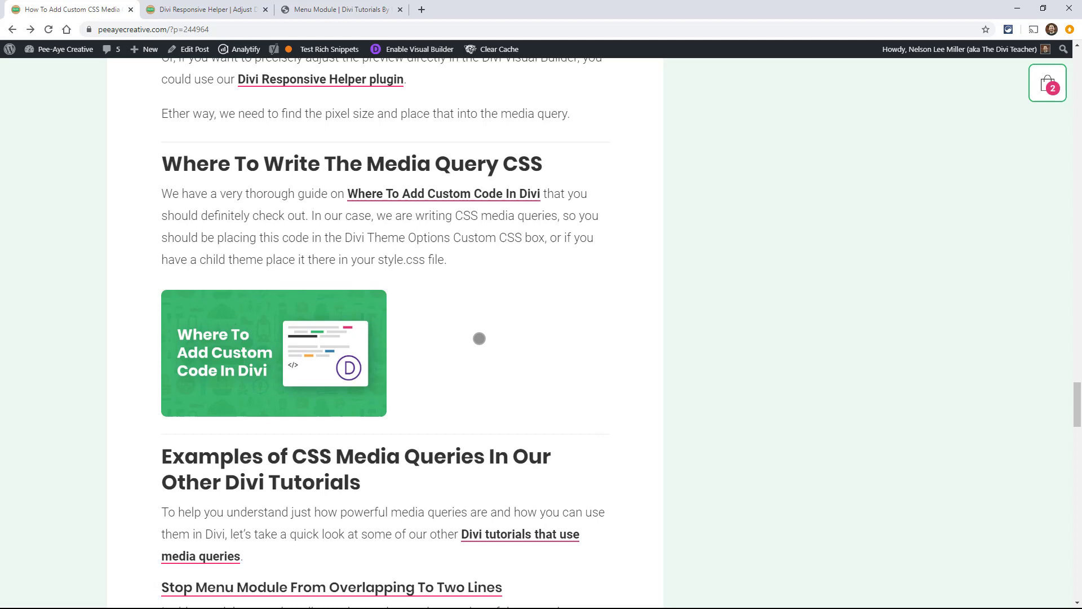
pyautogui.scroll(-4, 483, 275)
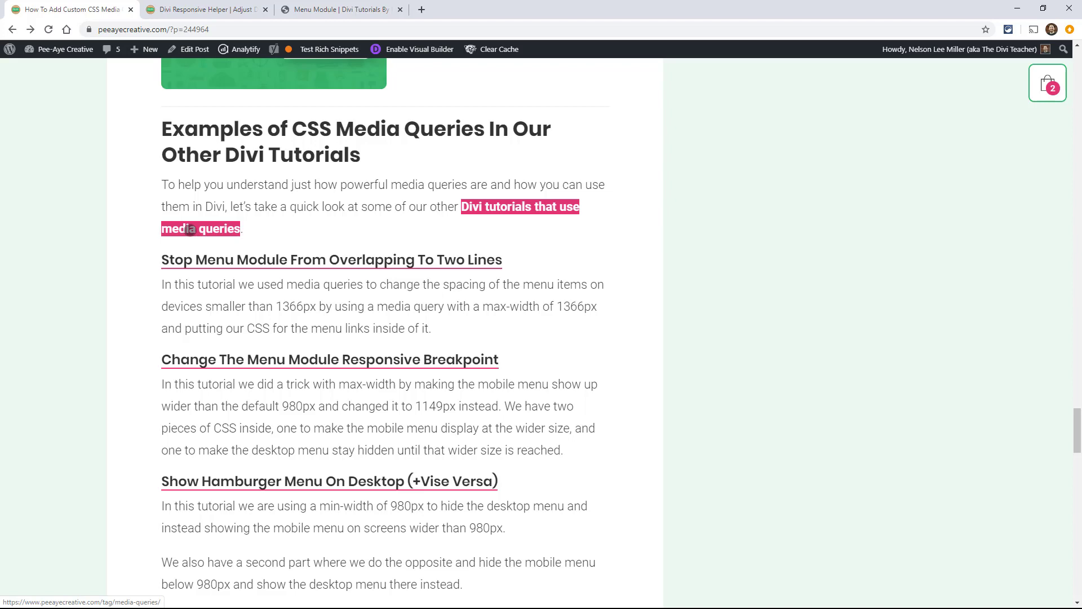
pyautogui.click(190, 228)
pyautogui.scroll(-5, 482, 333)
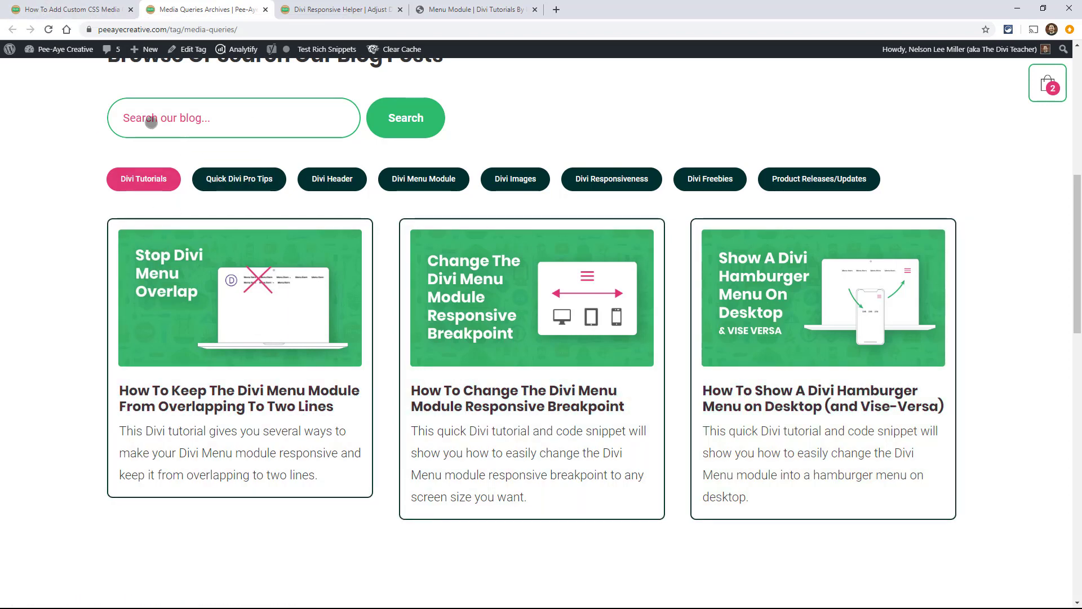
# Step: Back on the article, open the Divi menu overlap tutorial in a background tab
pyautogui.click(84, 9)
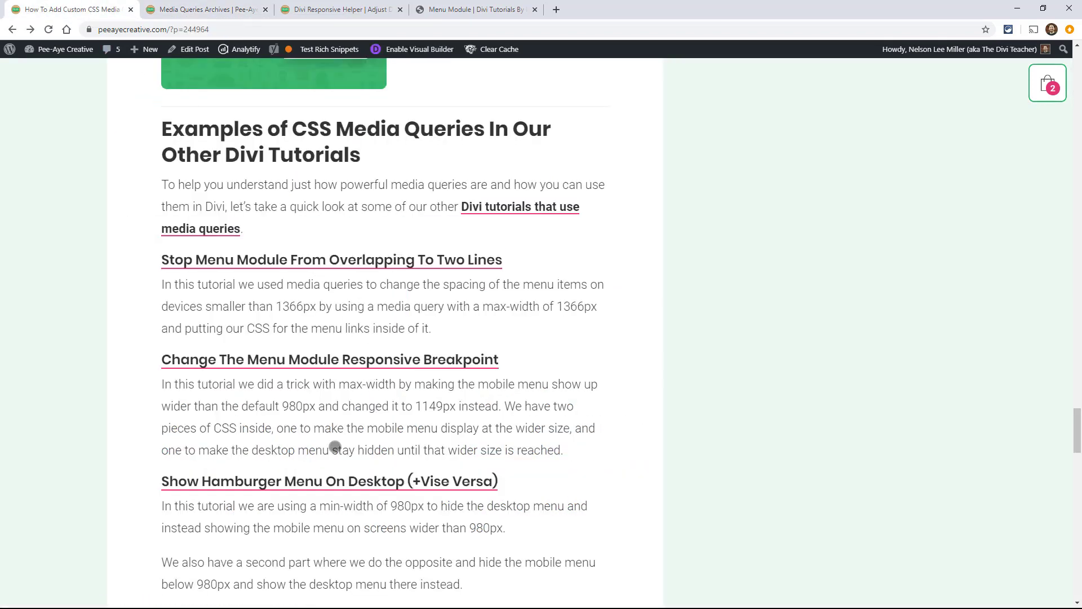
pyautogui.middleClick(306, 259)
pyautogui.scroll(-1, 464, 248)
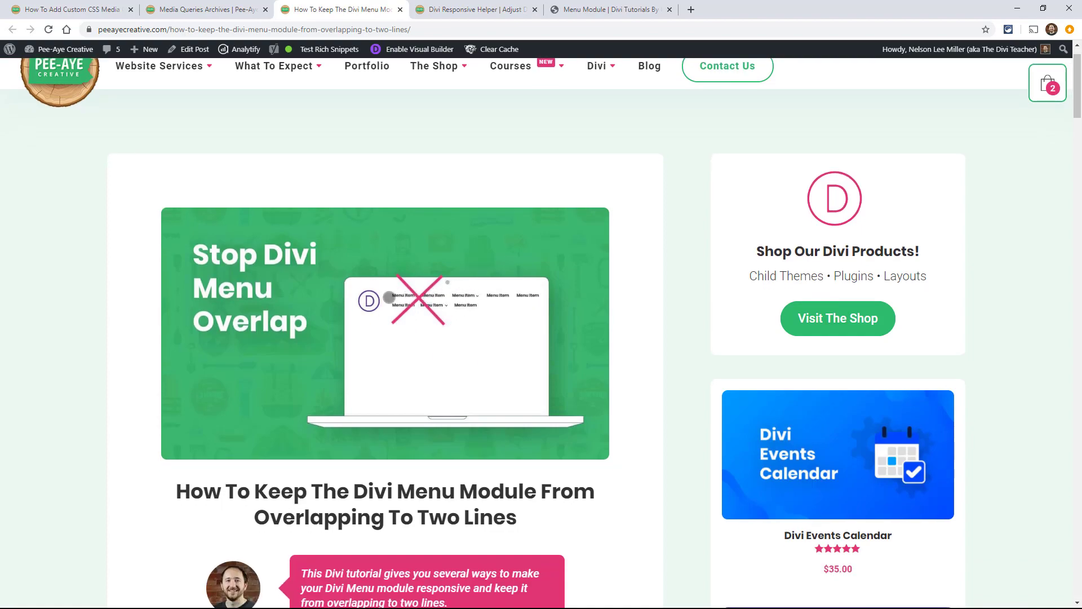
# Step: Scroll to the 1366px breakpoint spacing snippet and select the whole snippet
pyautogui.scroll(-3, 424, 314)
pyautogui.scroll(-13, 408, 320)
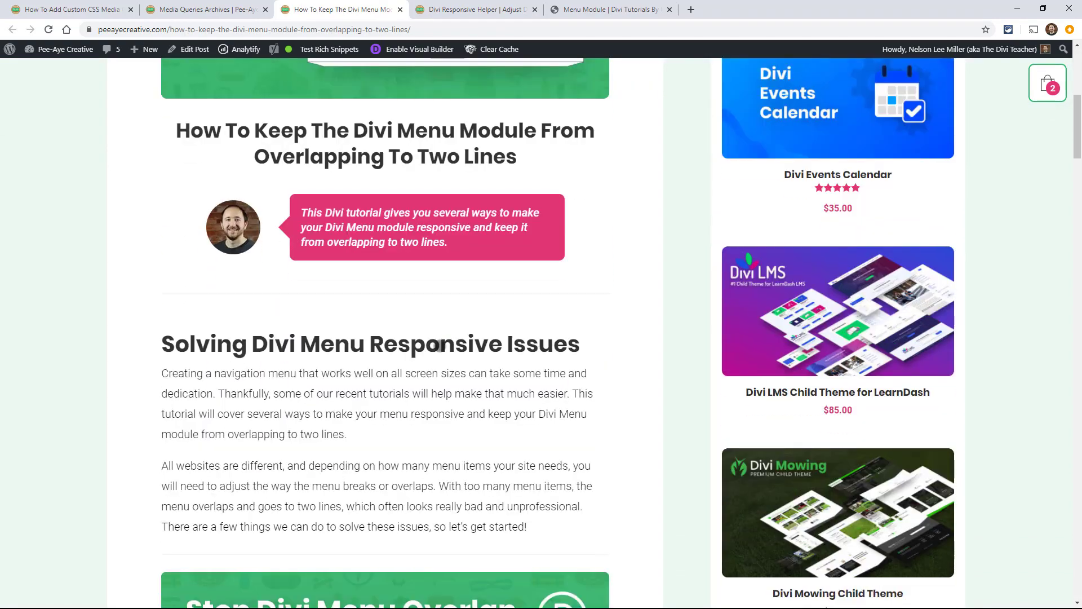
pyautogui.scroll(-8, 434, 348)
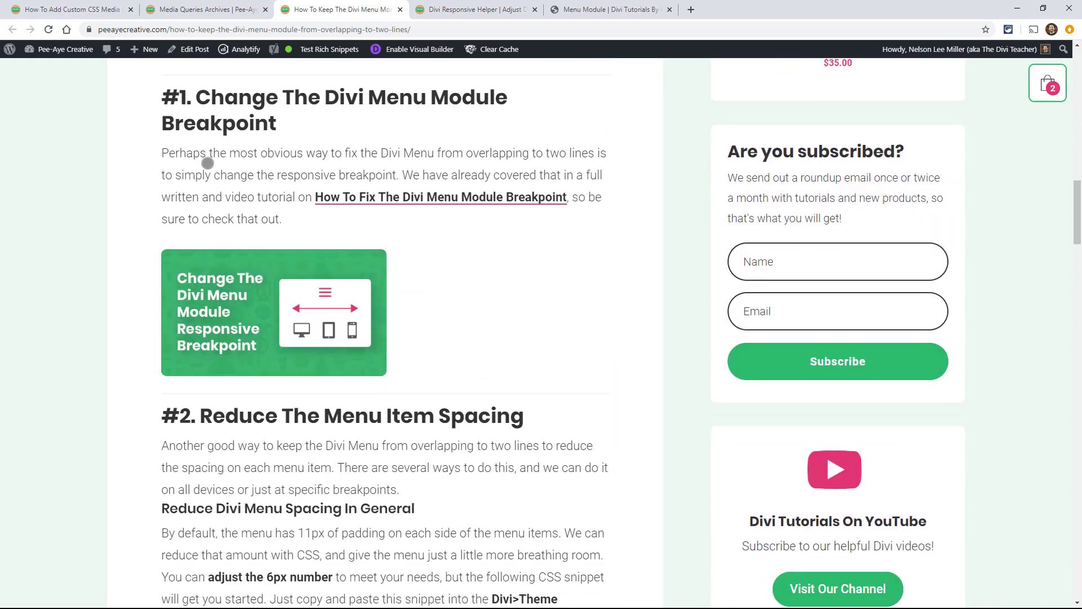
pyautogui.scroll(-1, 269, 297)
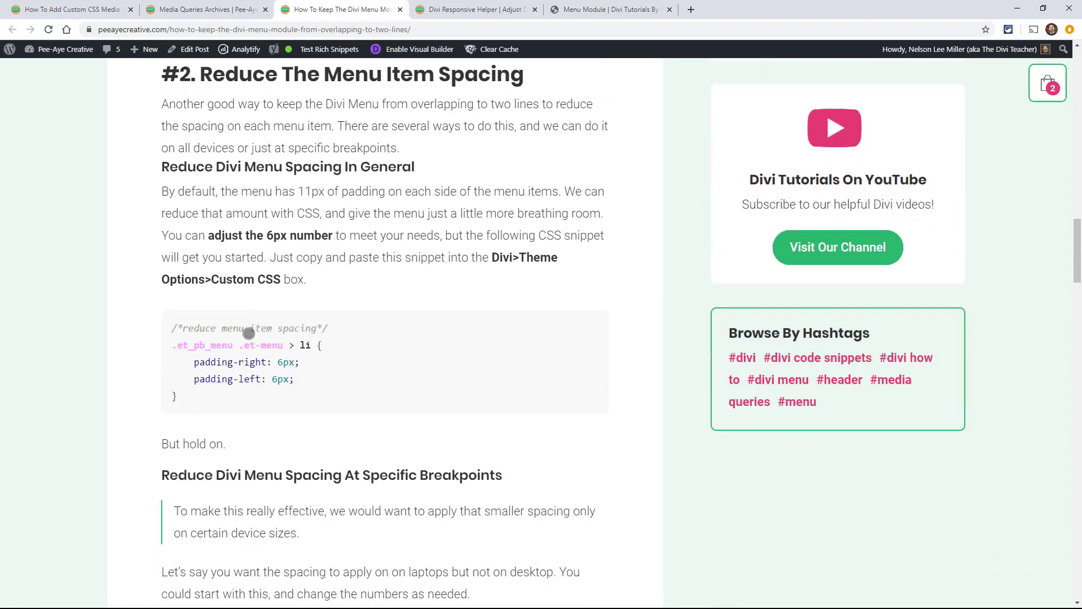
pyautogui.scroll(-2, 264, 326)
pyautogui.scroll(-7, 267, 324)
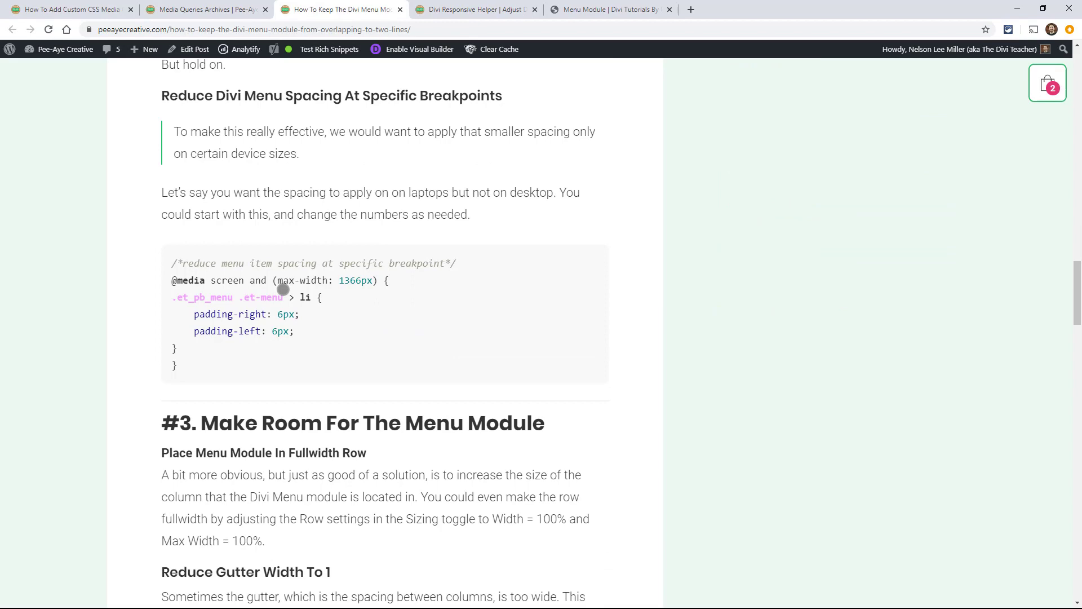
pyautogui.scroll(1, 282, 285)
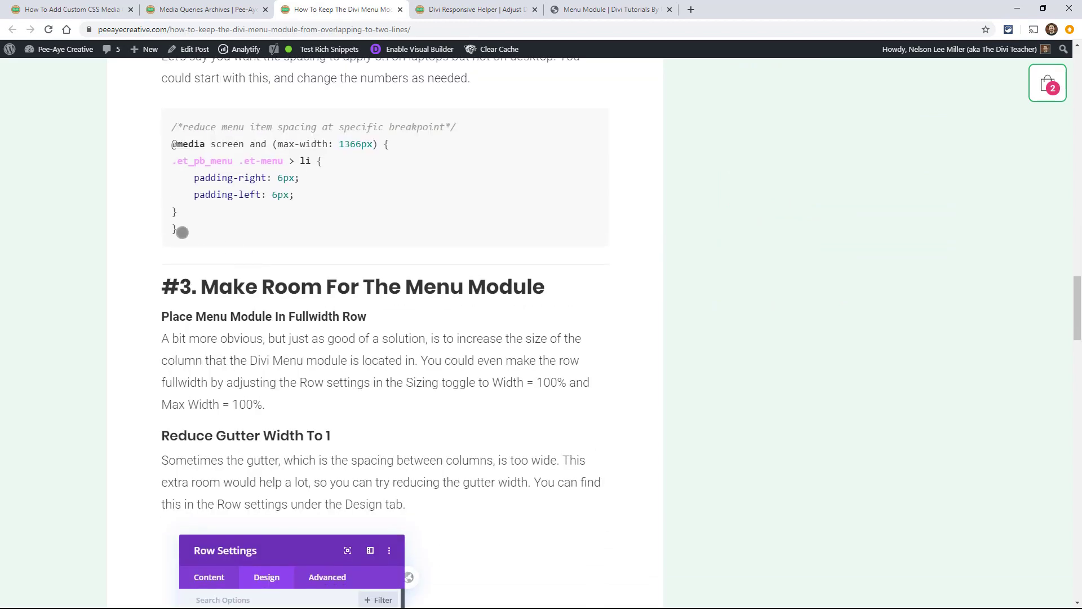
pyautogui.moveTo(177, 229); pyautogui.dragTo(153, 121)
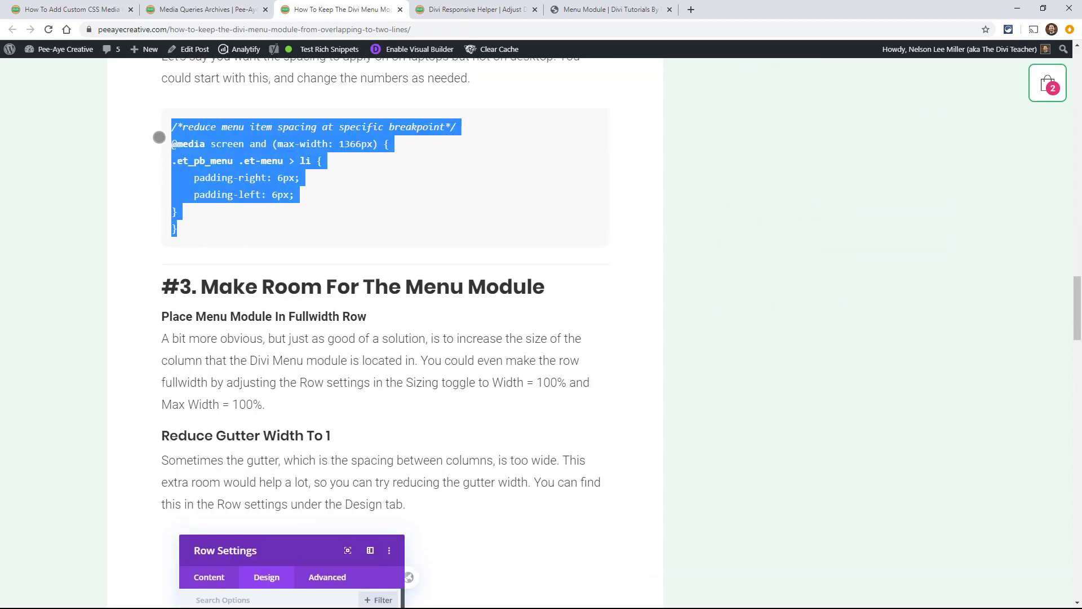
pyautogui.click(213, 154)
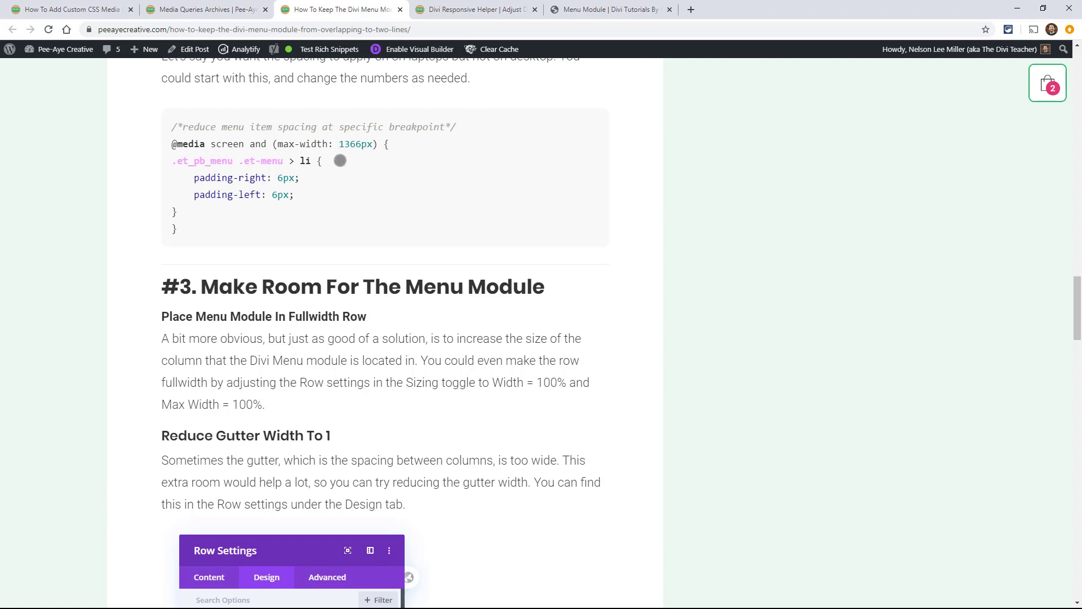
pyautogui.moveTo(395, 145); pyautogui.dragTo(141, 141)
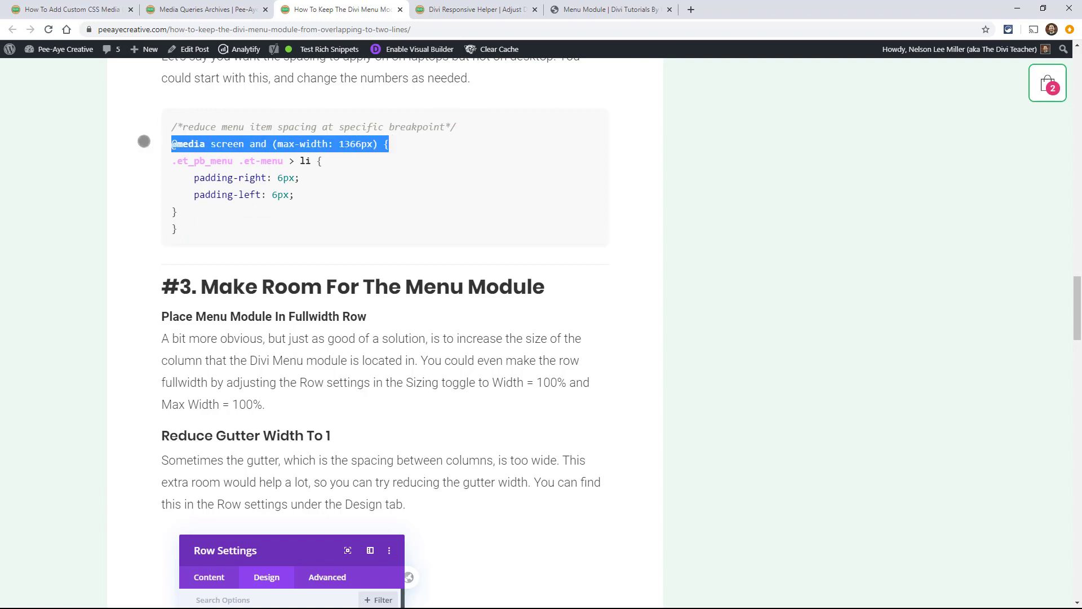
pyautogui.scroll(1, 270, 207)
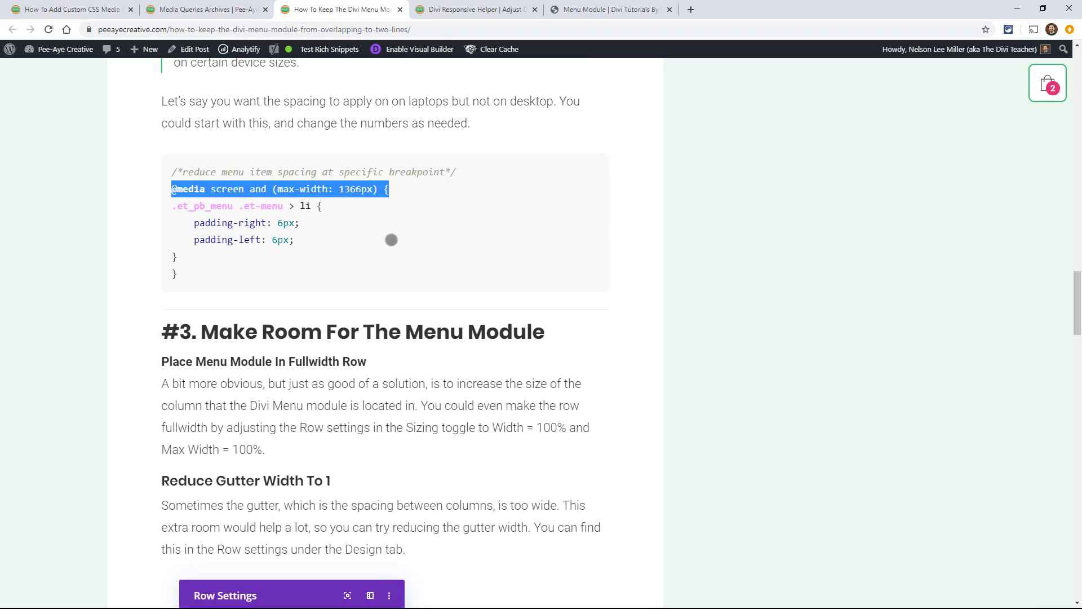
pyautogui.scroll(4, 389, 235)
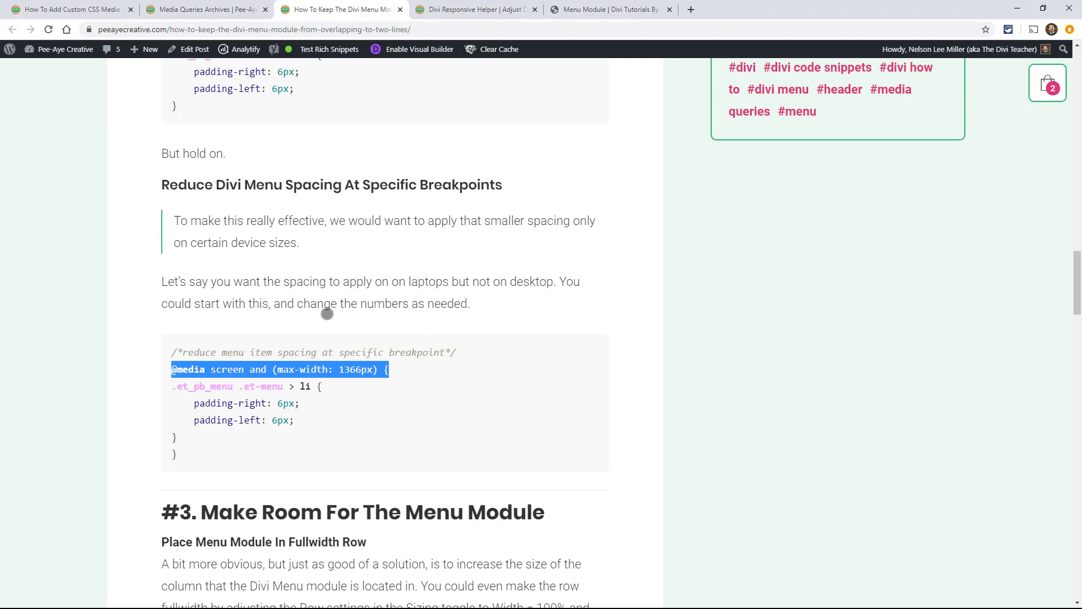
pyautogui.click(428, 304)
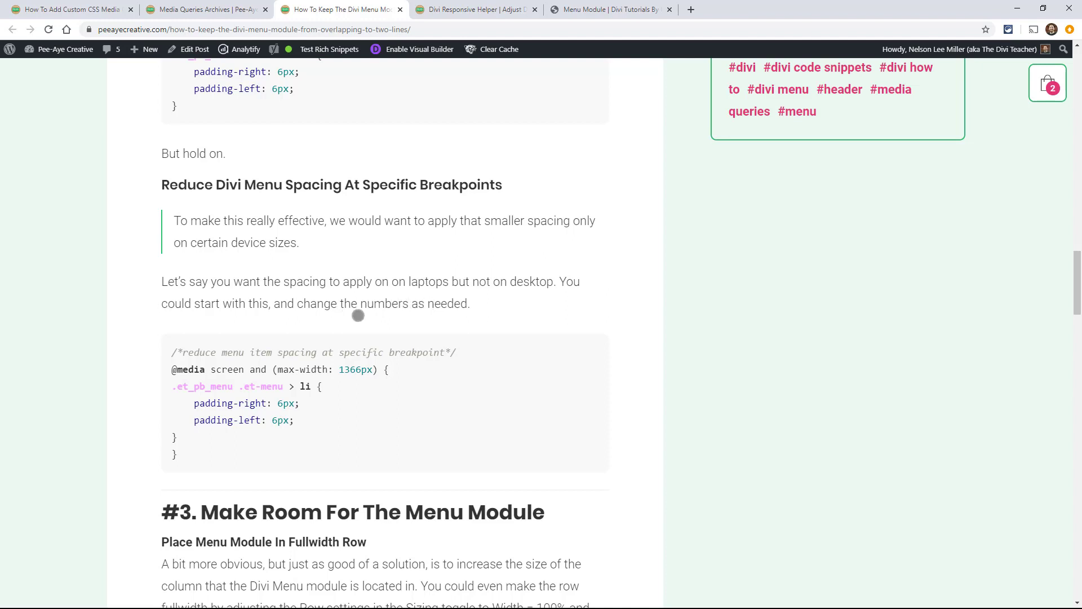
# Step: Highlight the closing braces, the 1366px value and the padding rule
pyautogui.scroll(1, 325, 276)
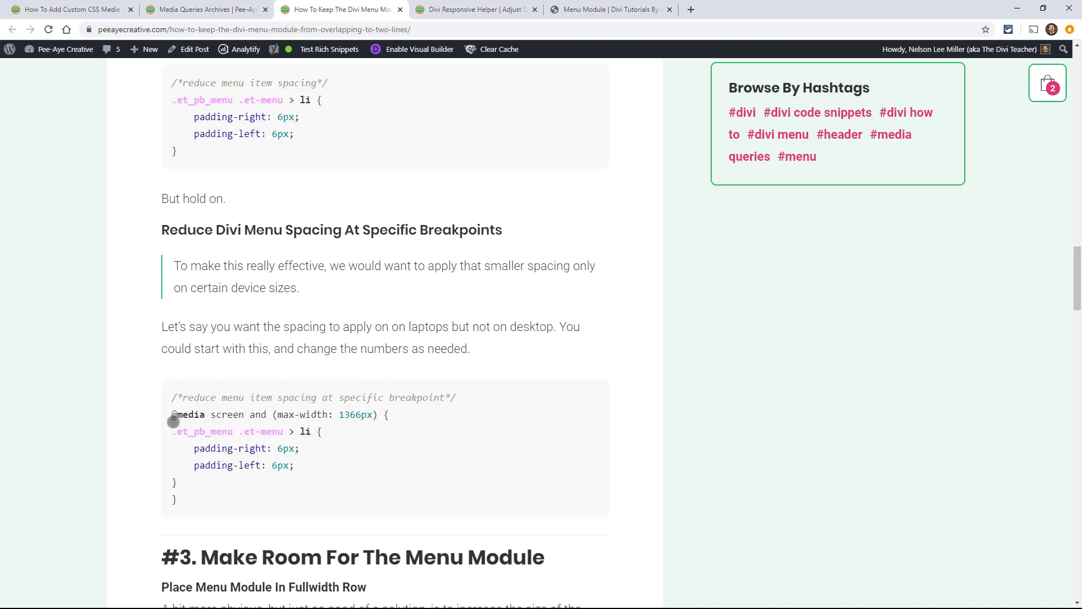
pyautogui.moveTo(186, 497); pyautogui.dragTo(172, 481)
pyautogui.doubleClick(343, 414)
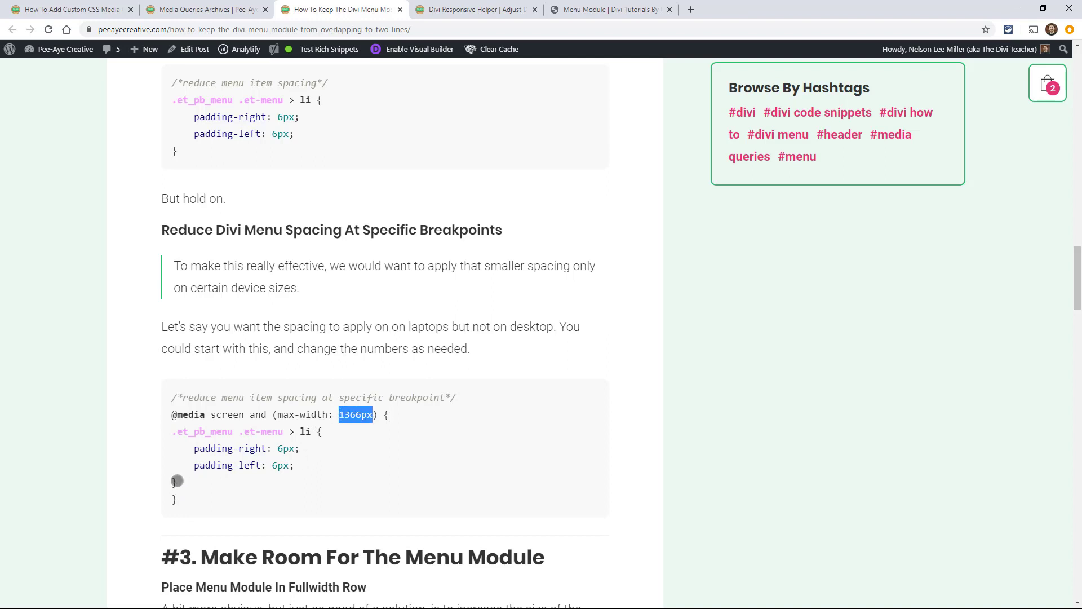
pyautogui.moveTo(175, 482); pyautogui.dragTo(160, 432)
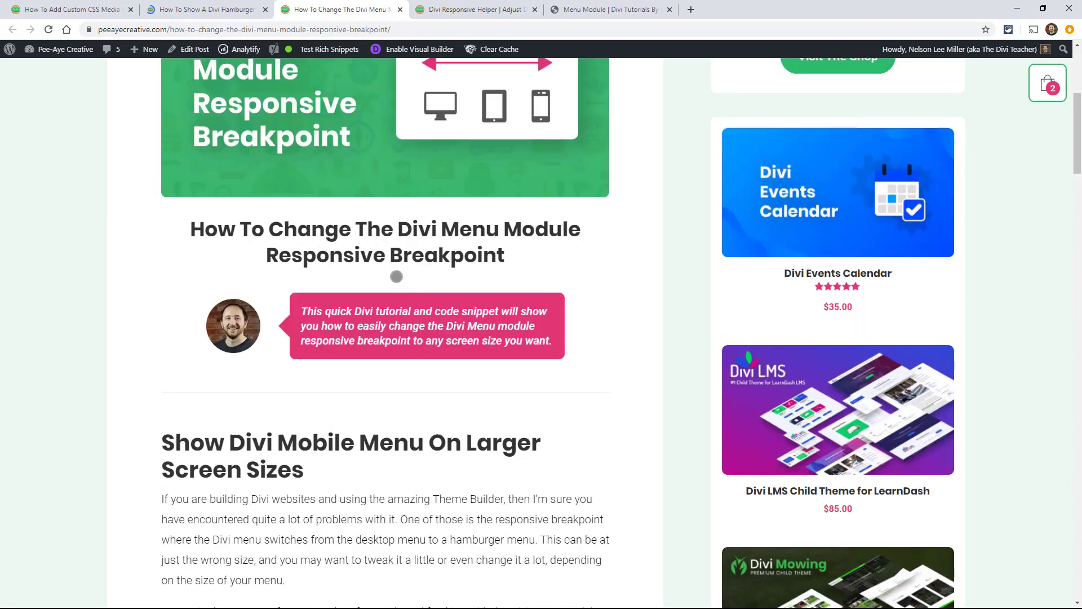
pyautogui.scroll(3, 372, 285)
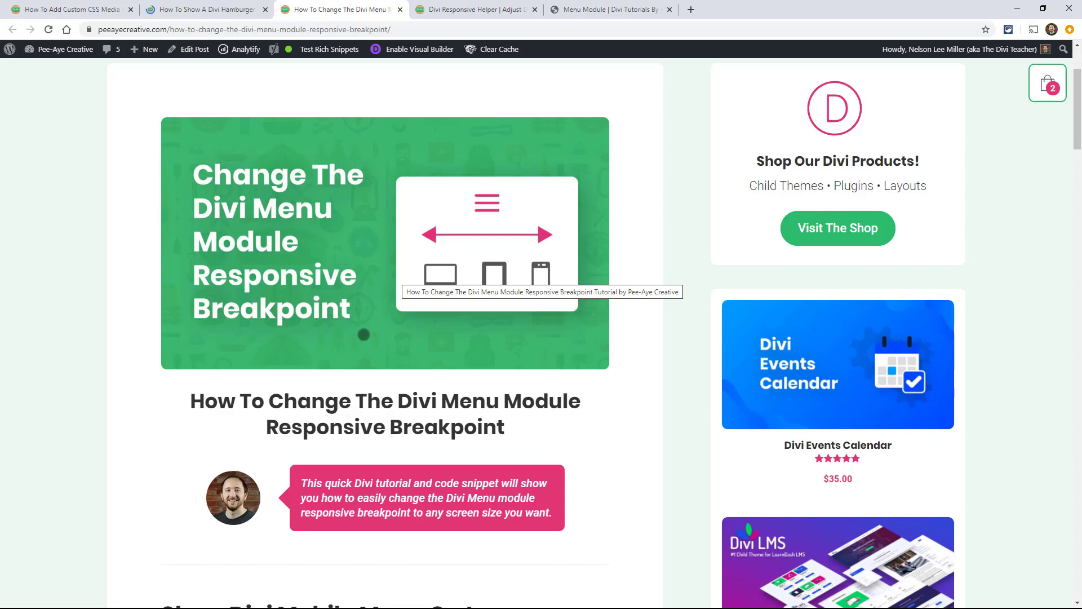
# Step: Highlight the rules hiding the regular menu and setting .et_mobile_nav_menu to display: block
pyautogui.scroll(-6, 493, 347)
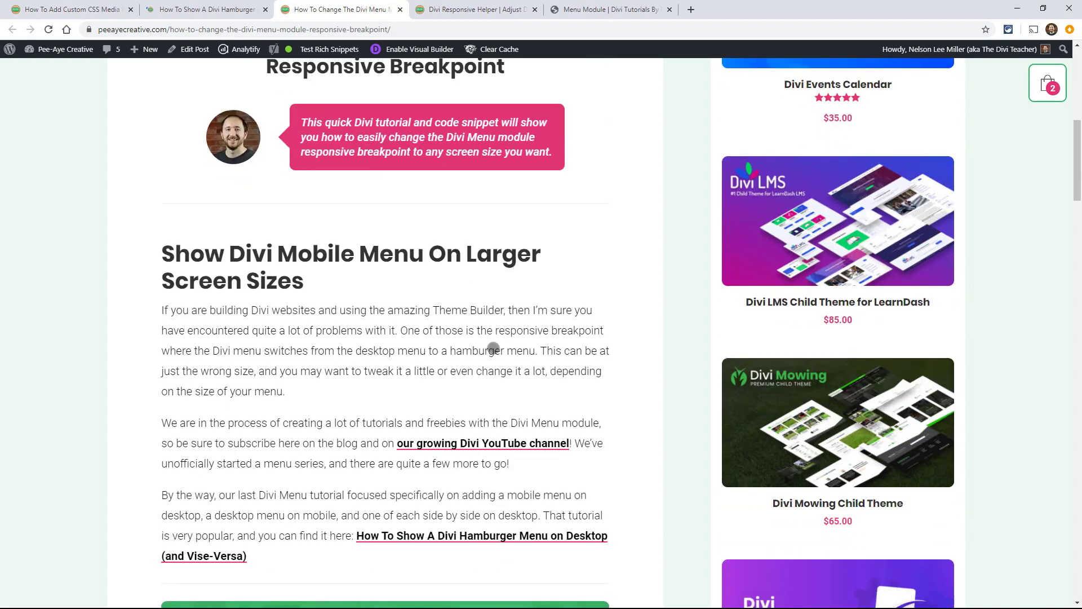
pyautogui.scroll(-9, 493, 348)
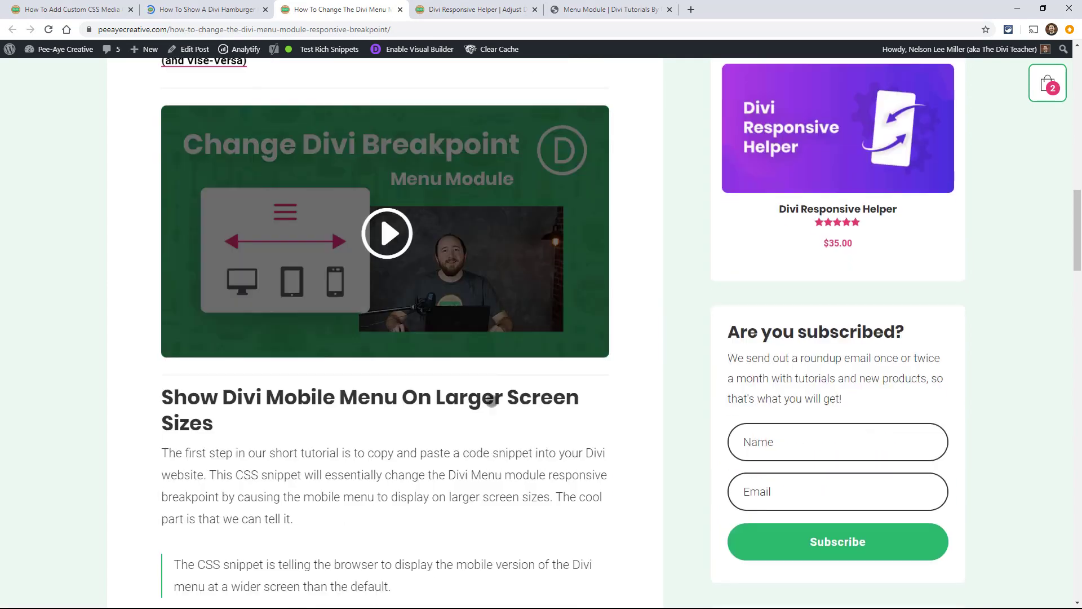
pyautogui.scroll(-6, 490, 400)
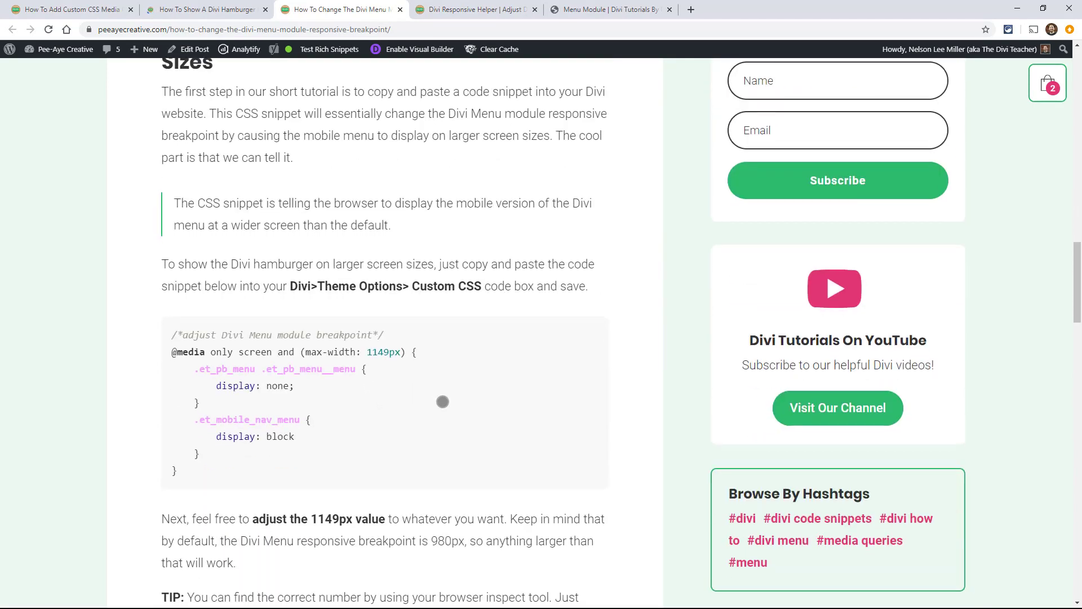
pyautogui.scroll(-2, 445, 397)
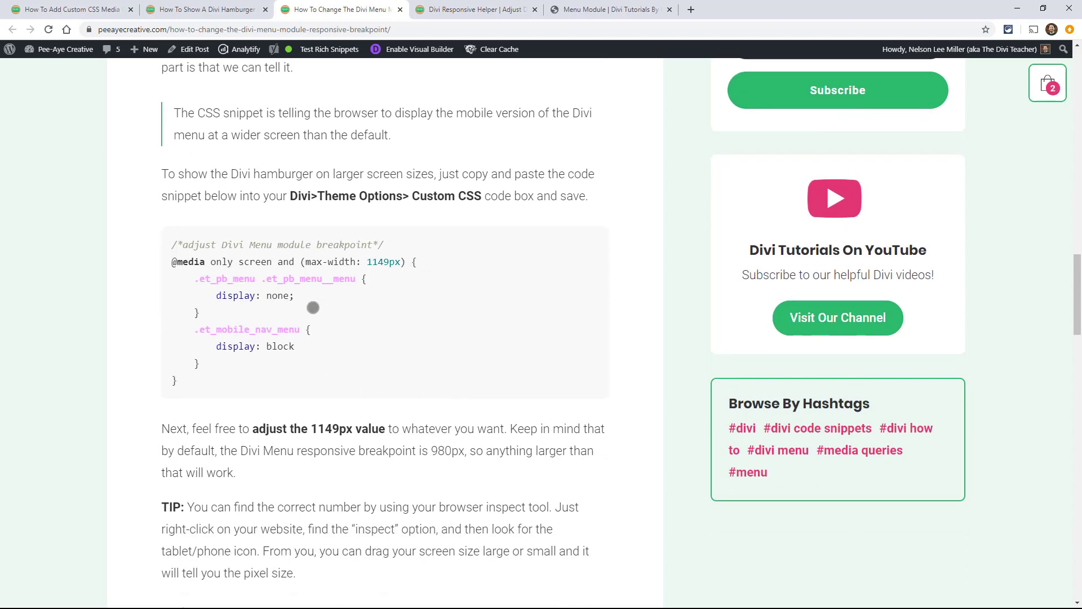
pyautogui.moveTo(199, 363); pyautogui.dragTo(189, 278)
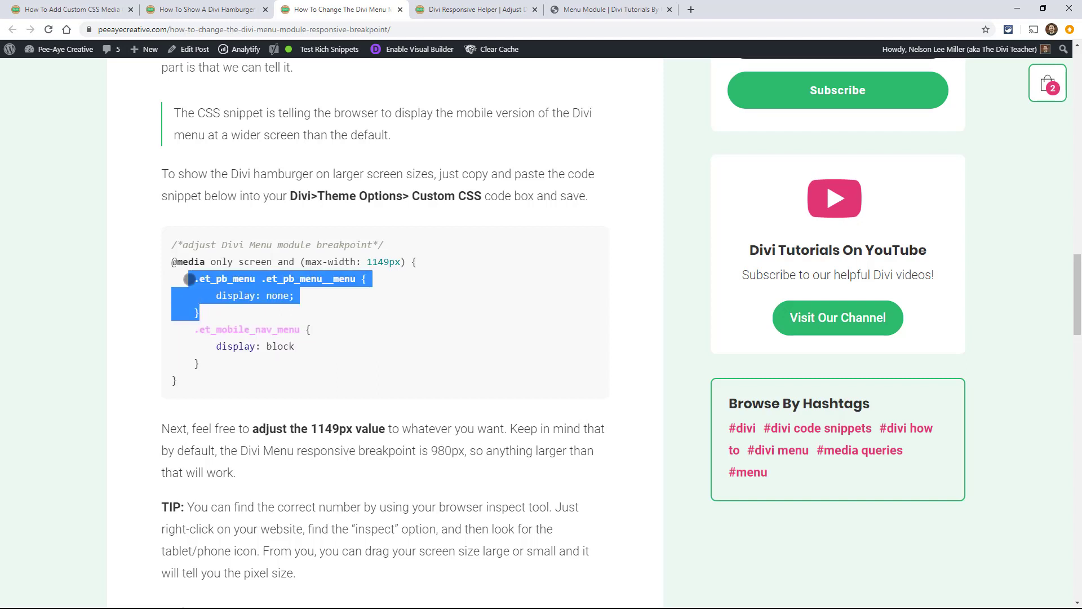
pyautogui.moveTo(198, 365); pyautogui.dragTo(176, 328)
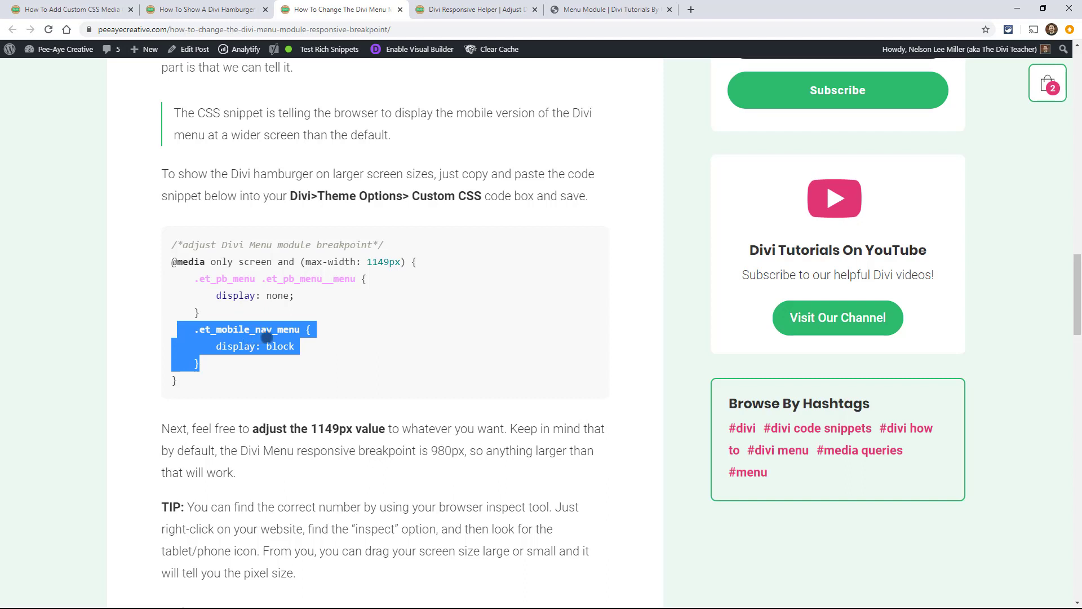
pyautogui.moveTo(200, 313); pyautogui.dragTo(192, 279)
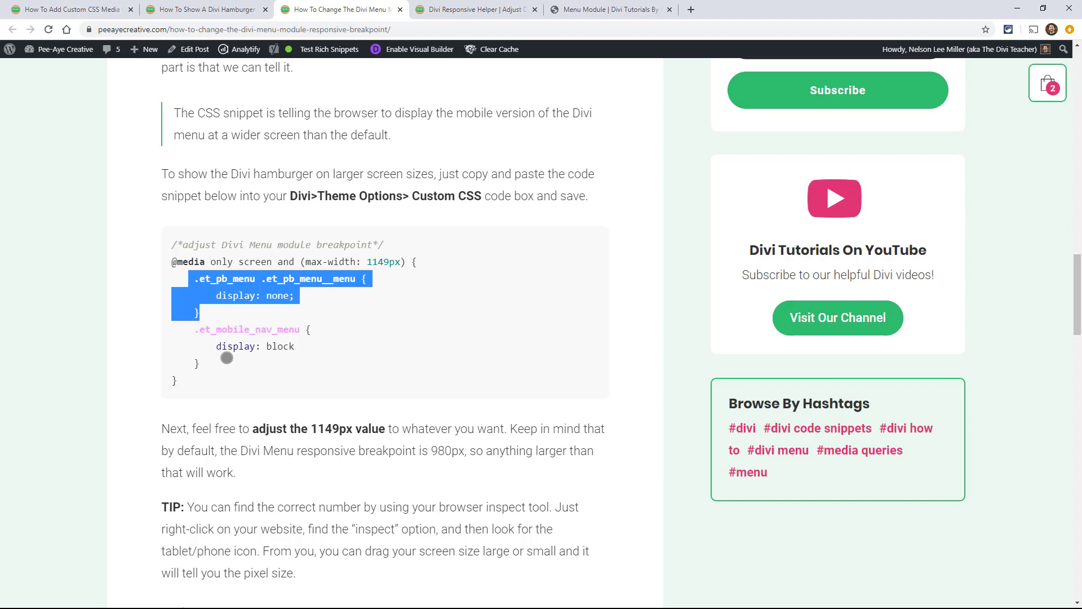
pyautogui.click(418, 265)
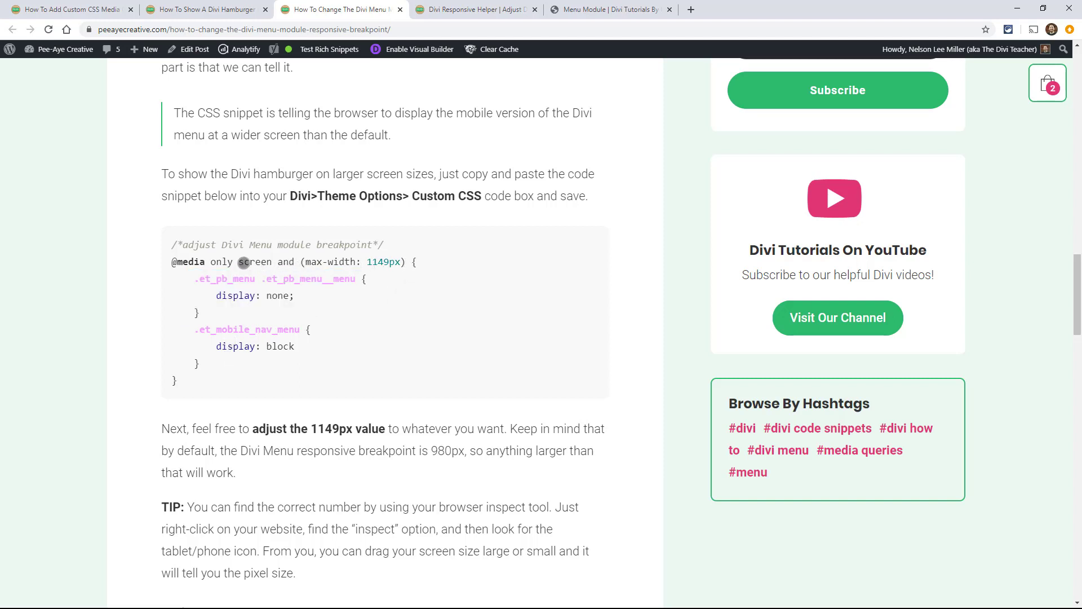
pyautogui.doubleClick(213, 262)
pyautogui.tripleClick(213, 262)
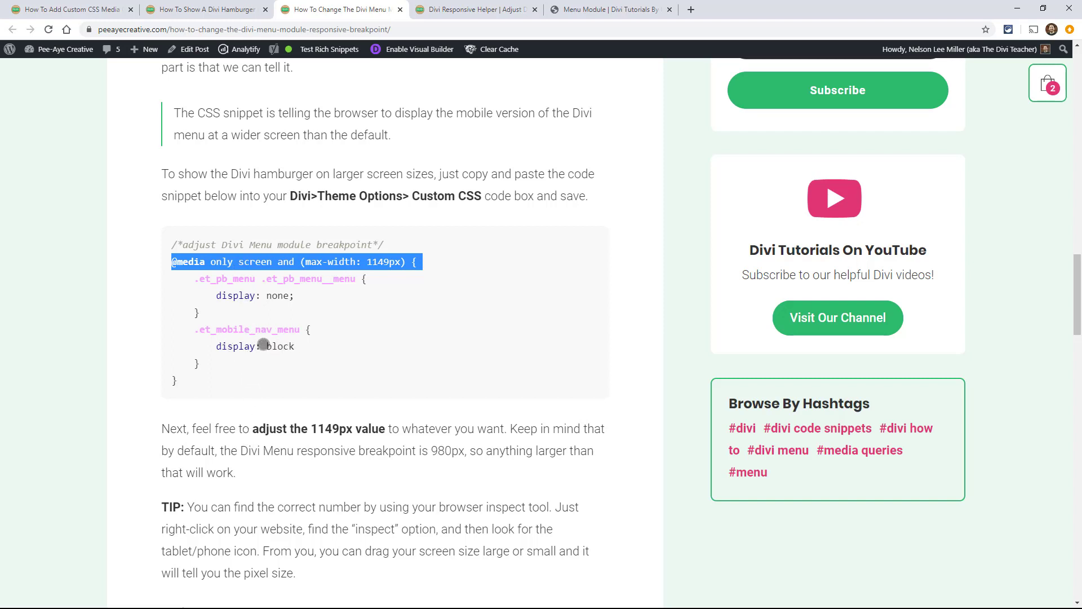
pyautogui.scroll(-4, 289, 403)
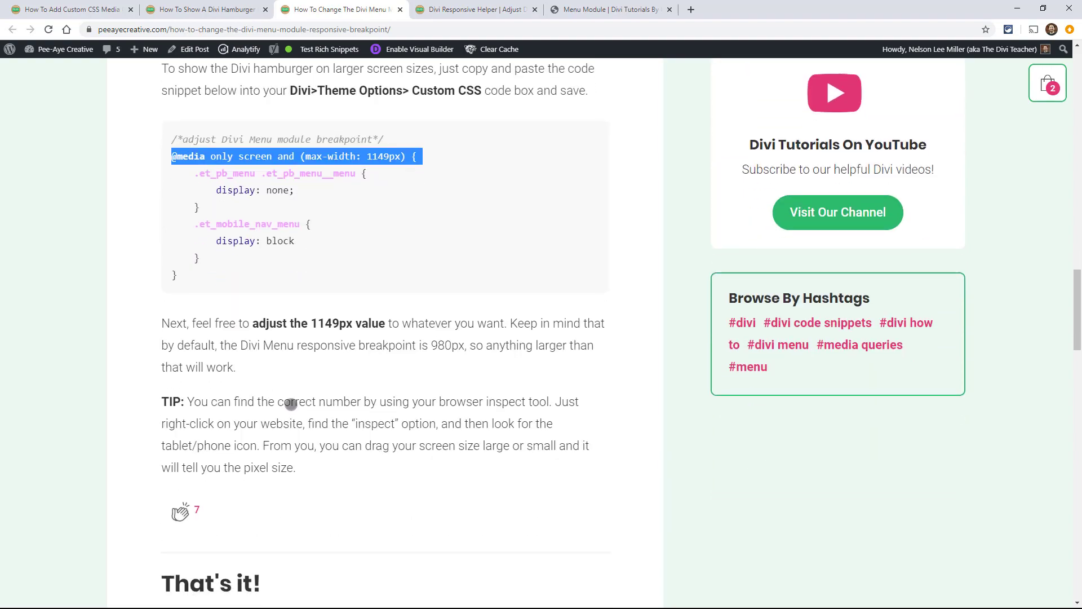
pyautogui.scroll(12, 289, 403)
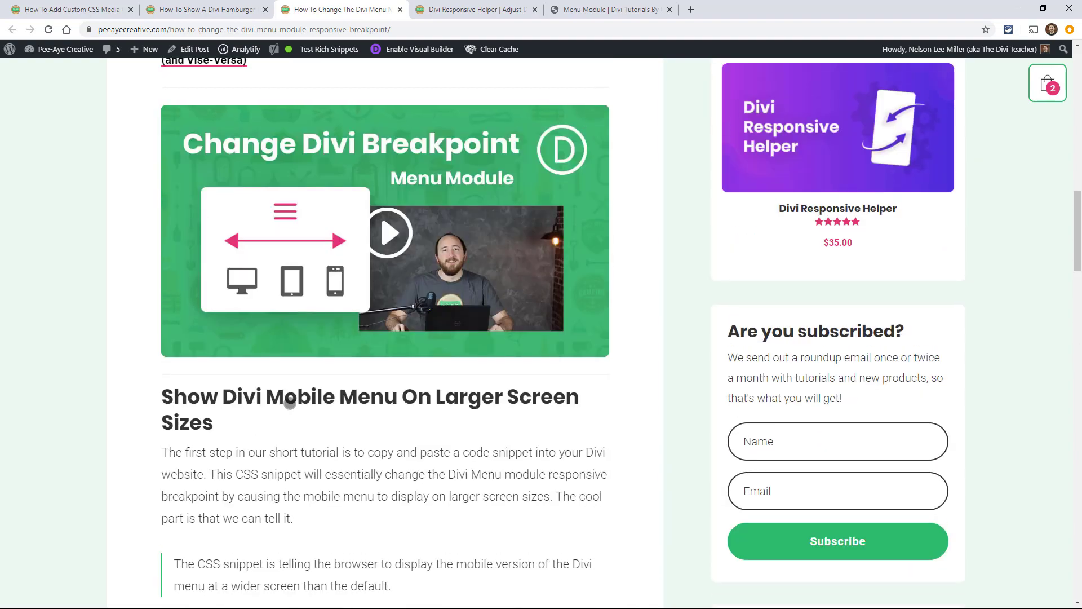
pyautogui.scroll(-2, 289, 402)
pyautogui.scroll(-5, 289, 402)
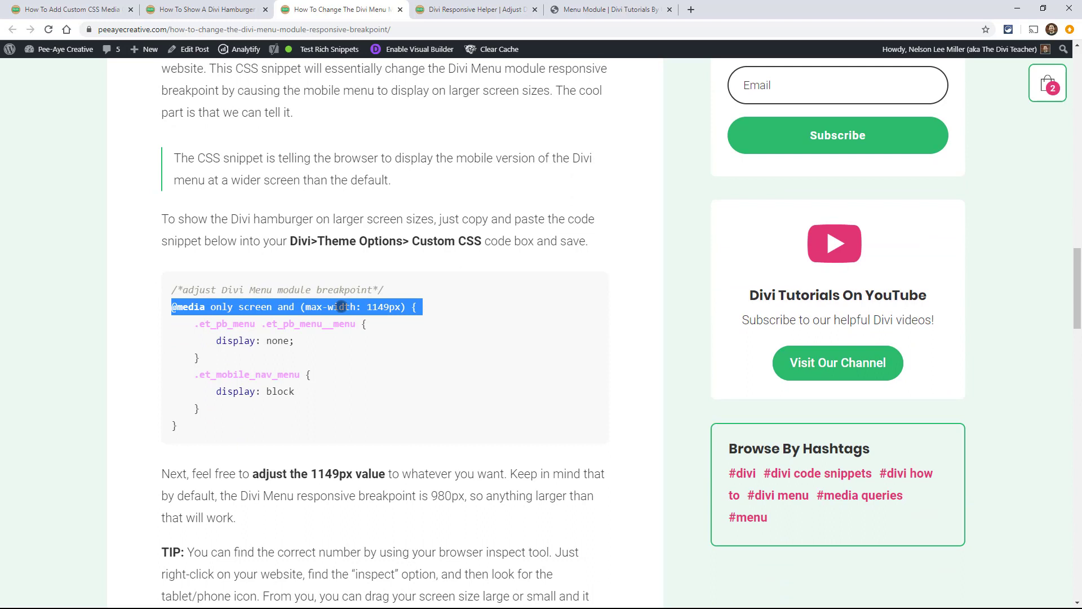
pyautogui.click(409, 308)
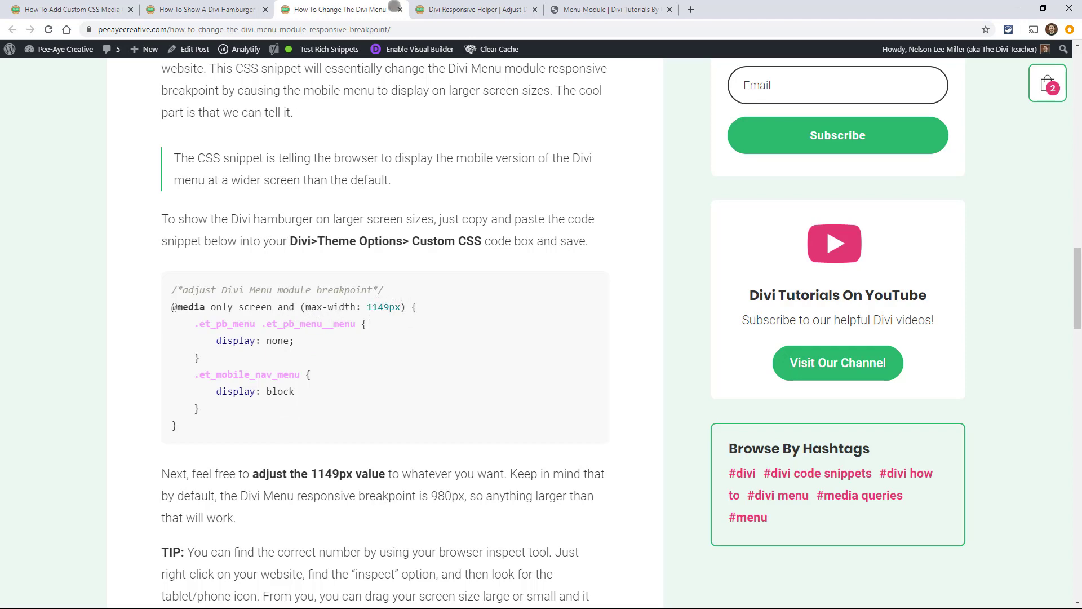
pyautogui.click(400, 9)
pyautogui.scroll(-1, 595, 353)
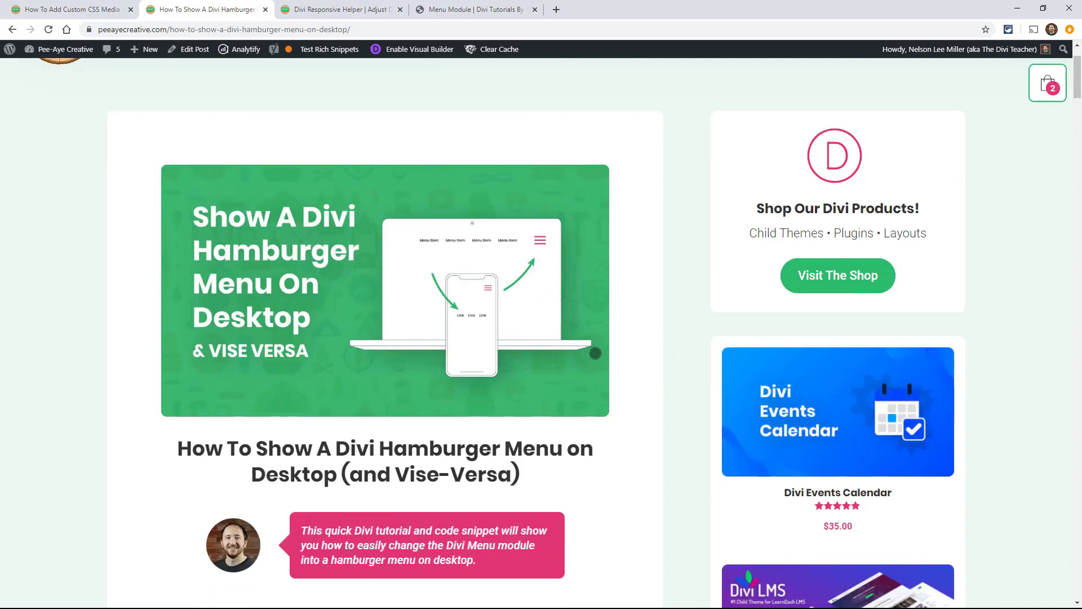
pyautogui.scroll(-4, 595, 353)
pyautogui.scroll(4, 592, 353)
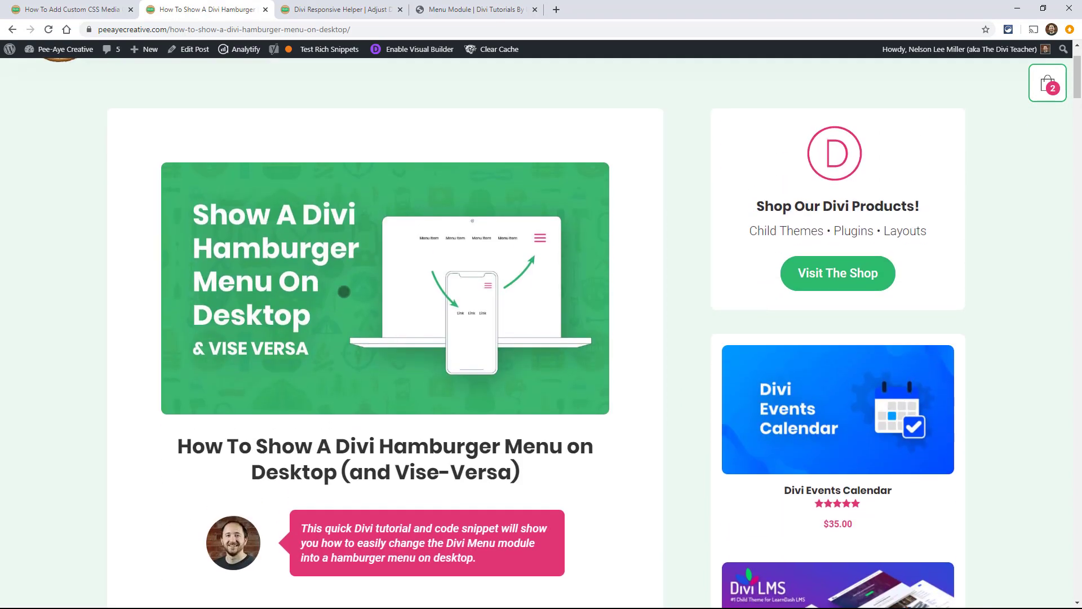
pyautogui.scroll(-10, 469, 333)
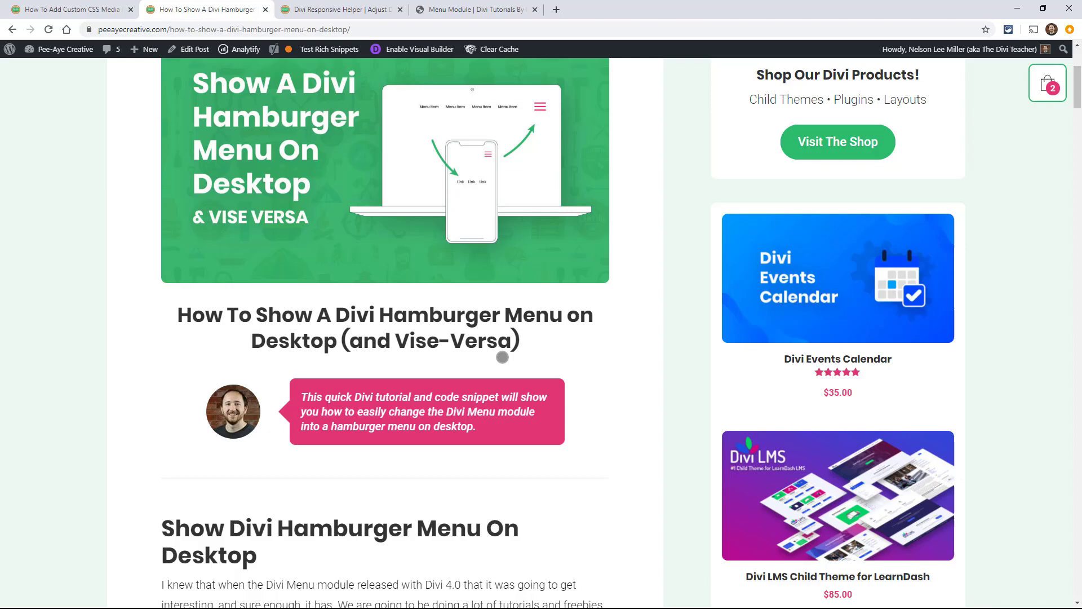
pyautogui.scroll(-12, 566, 373)
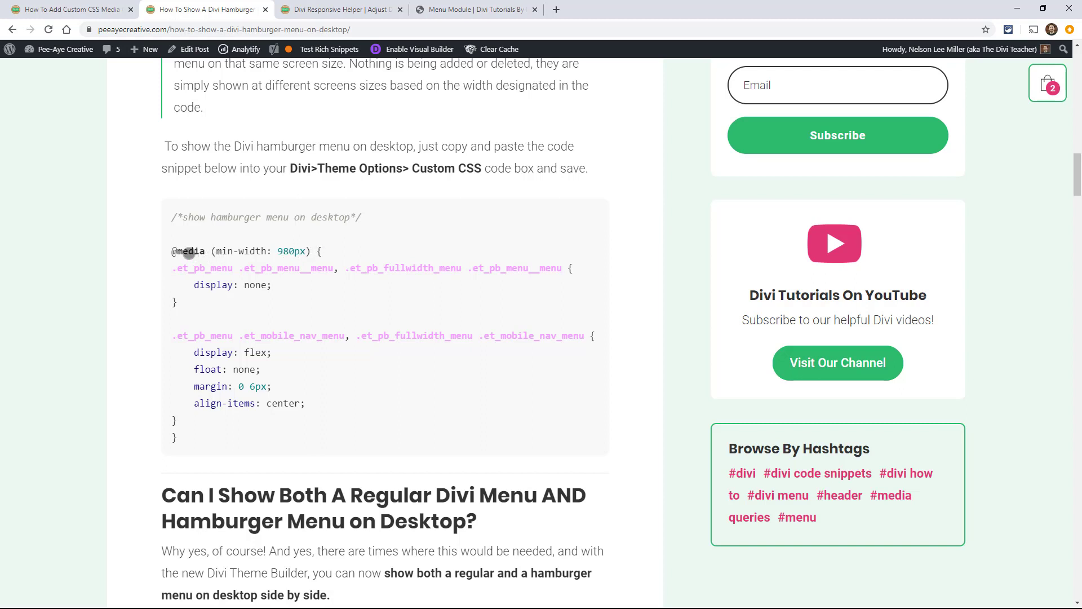
pyautogui.tripleClick(188, 253)
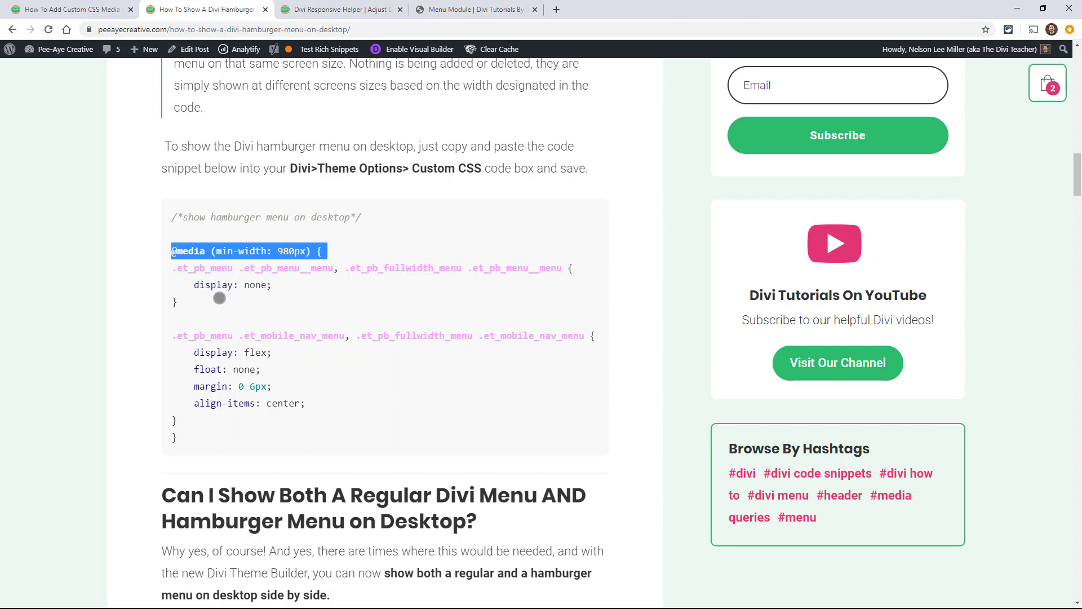
# Step: Highlight the rule hiding the regular menu, the flex mobile-menu rule, then the whole snippet
pyautogui.moveTo(178, 303); pyautogui.dragTo(163, 272)
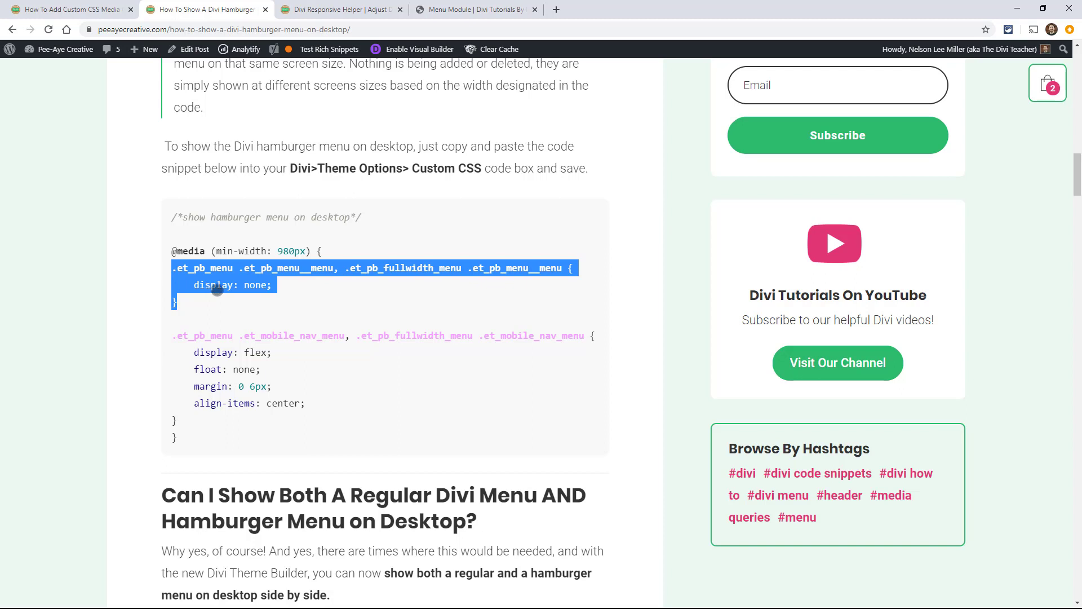
pyautogui.moveTo(183, 422); pyautogui.dragTo(171, 338)
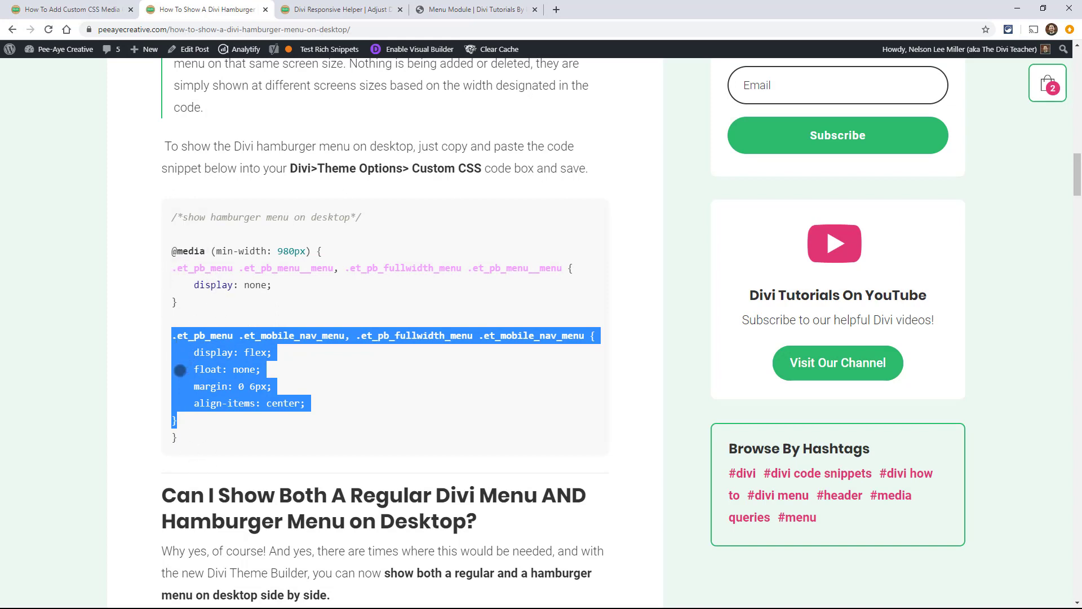
pyautogui.click(230, 350)
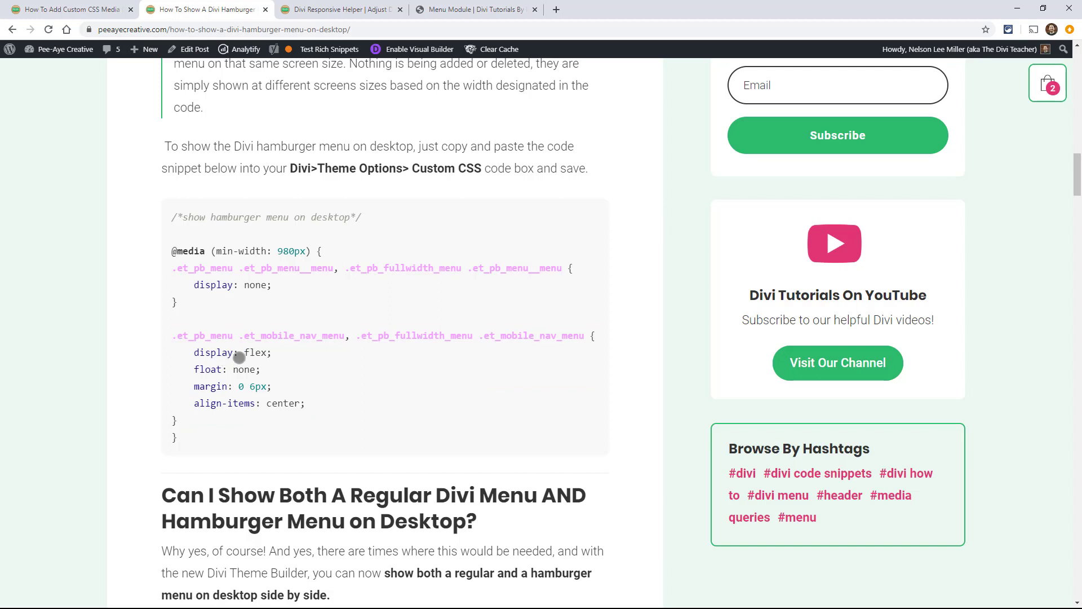
pyautogui.moveTo(178, 438); pyautogui.dragTo(169, 254)
pyautogui.hotkey('ctrl', 'c')
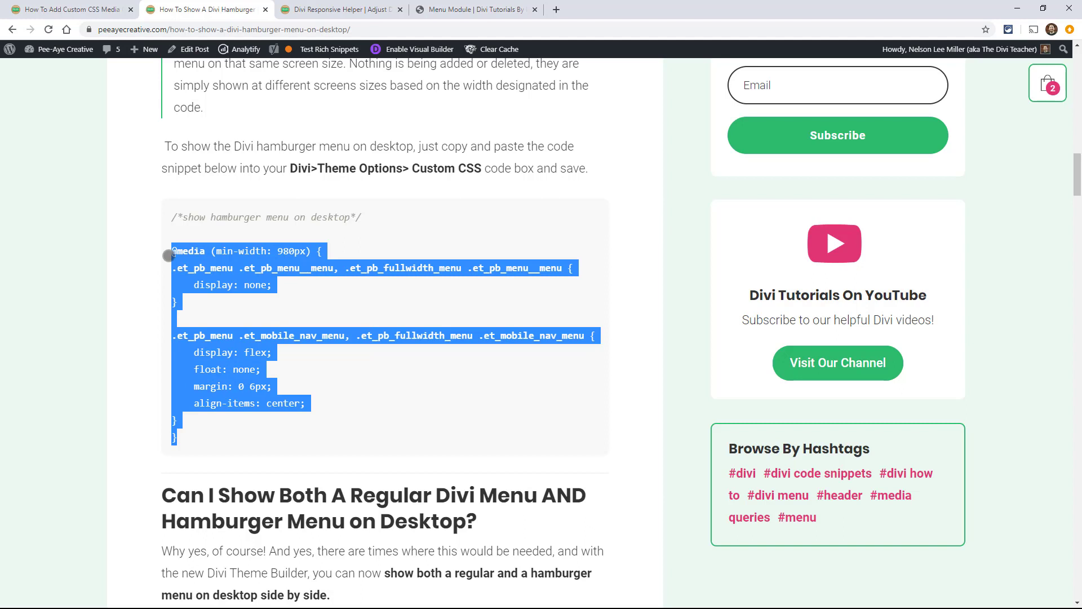
# Step: On the Menu Module page, preview the layout at phone, tablet and desktop widths
pyautogui.click(473, 9)
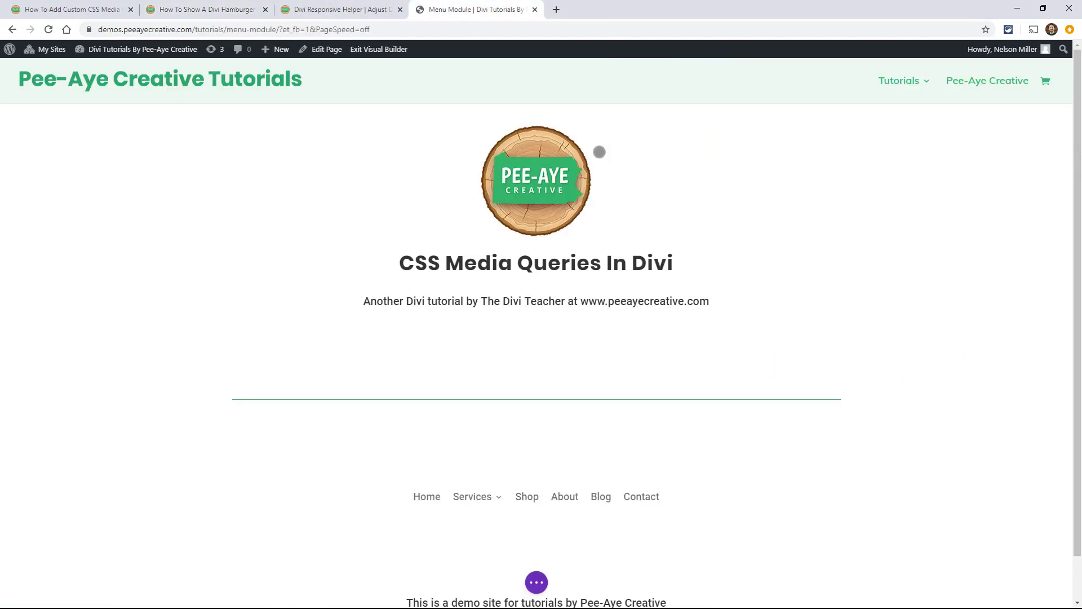
pyautogui.scroll(-1, 740, 414)
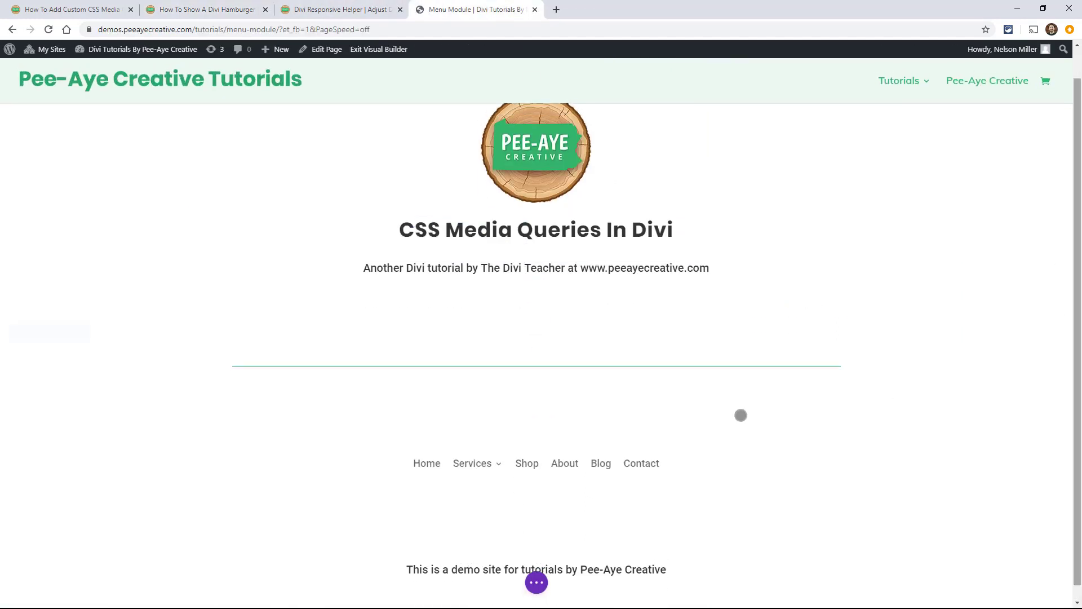
pyautogui.click(536, 582)
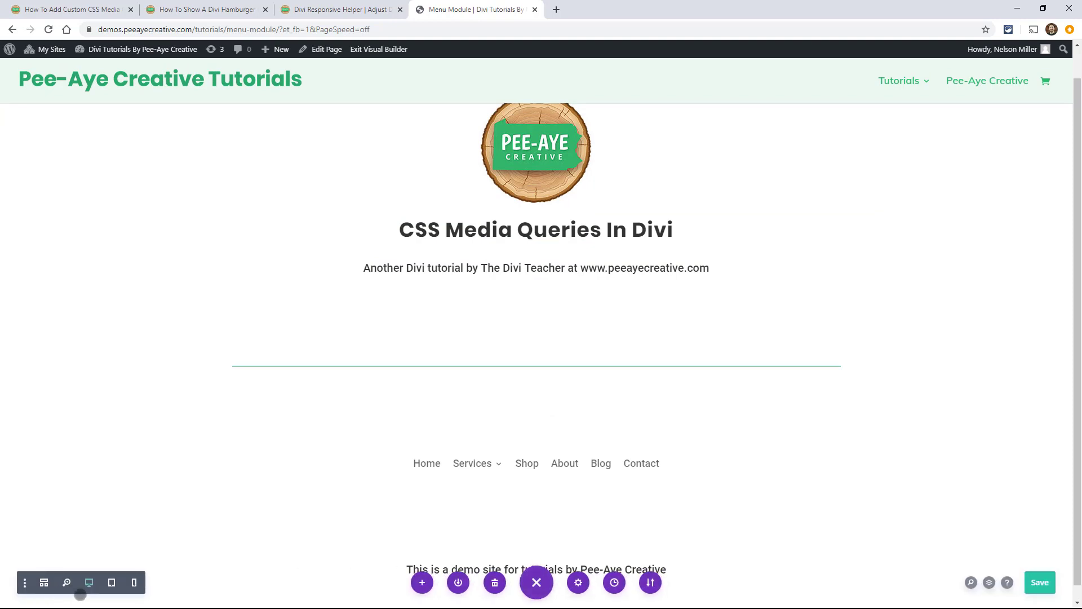
pyautogui.click(134, 582)
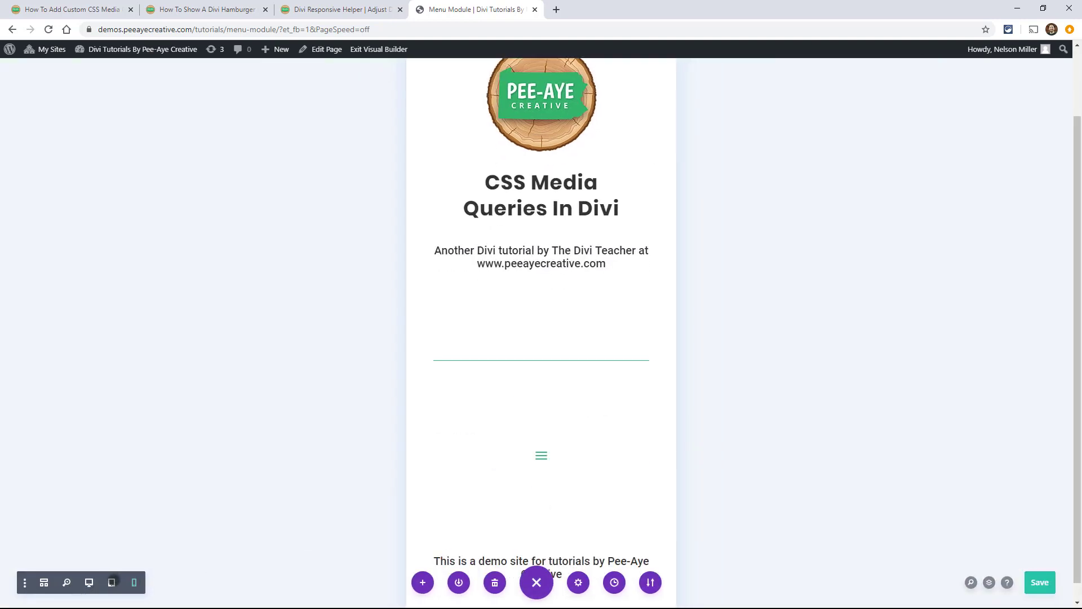
pyautogui.click(112, 582)
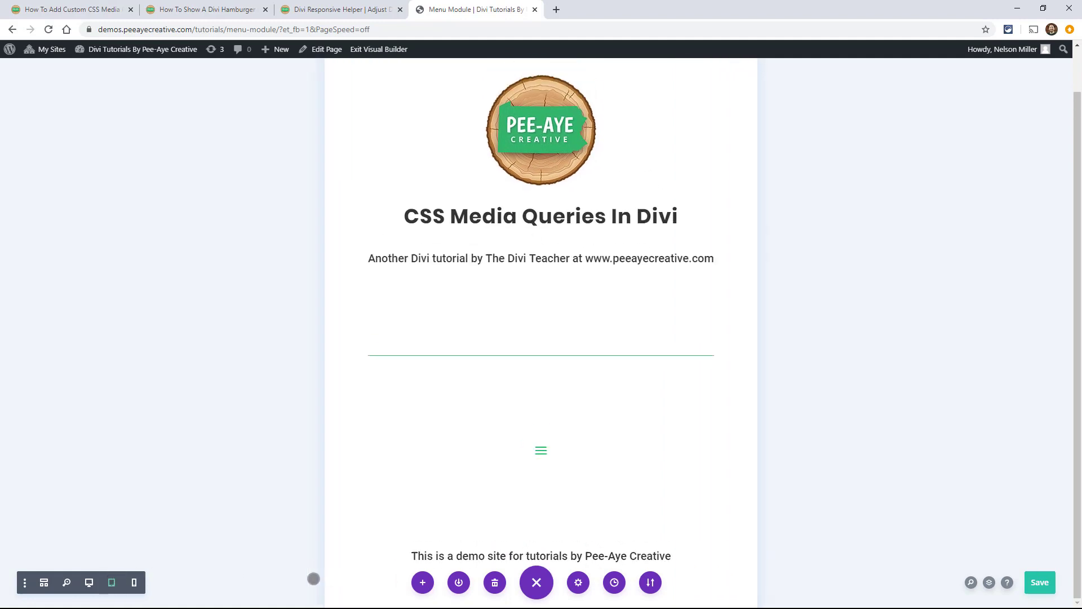
pyautogui.click(89, 582)
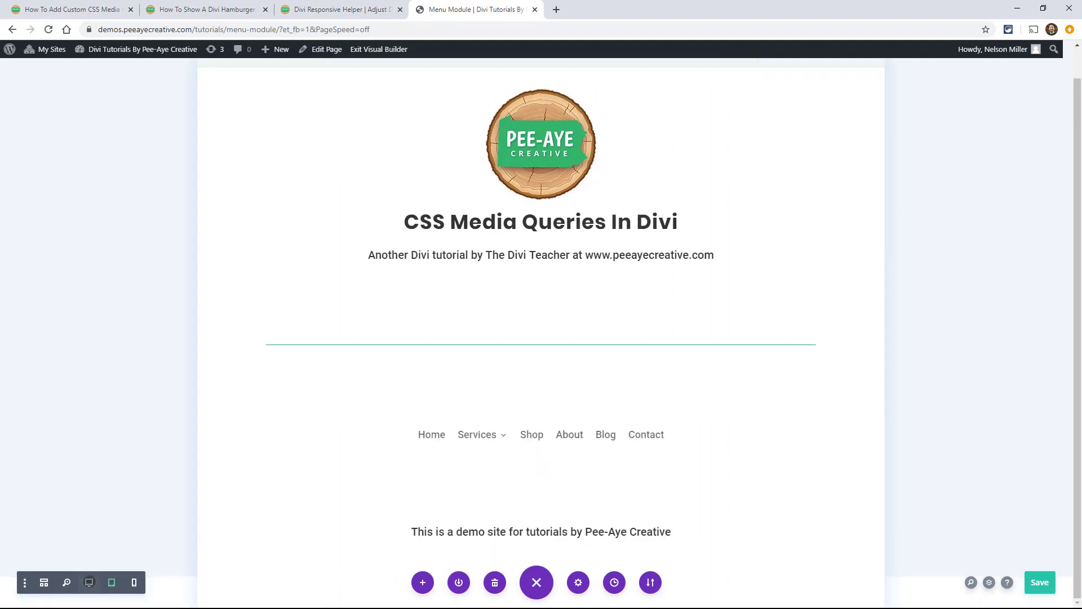
# Step: Paste the 980px media query into Page Settings > Advanced > Custom CSS
pyautogui.click(578, 582)
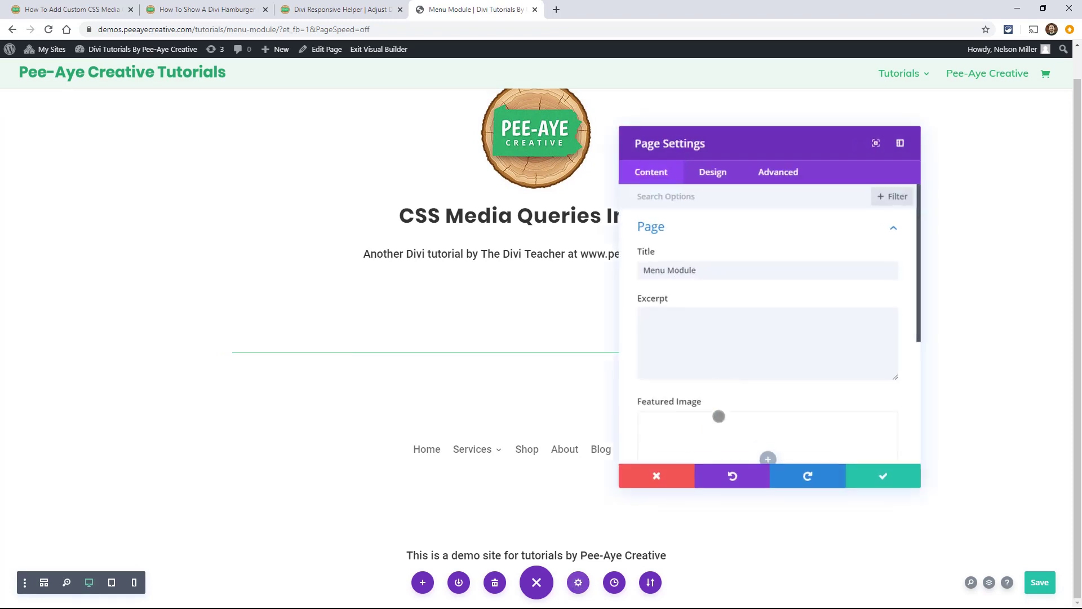
pyautogui.click(778, 181)
pyautogui.click(697, 231)
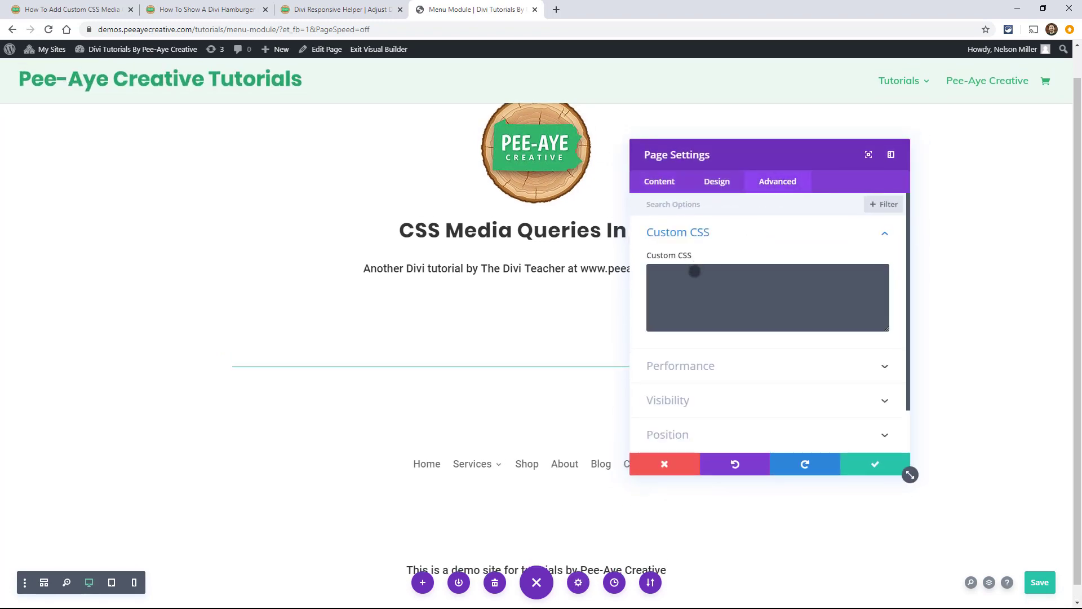
pyautogui.click(697, 271)
pyautogui.hotkey('ctrl', 'v')
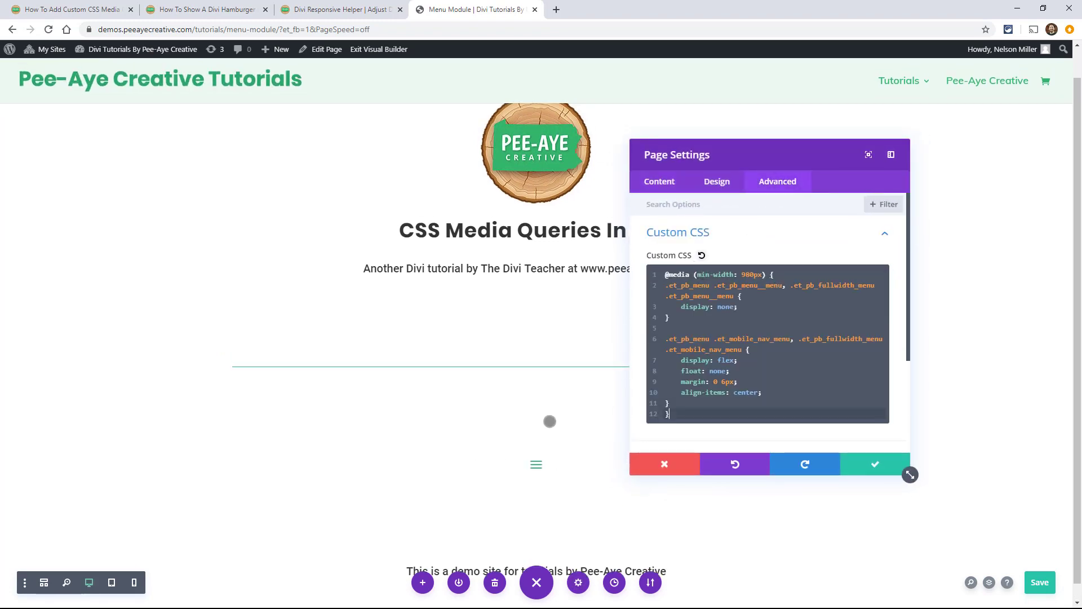
pyautogui.moveTo(716, 153); pyautogui.dragTo(806, 192)
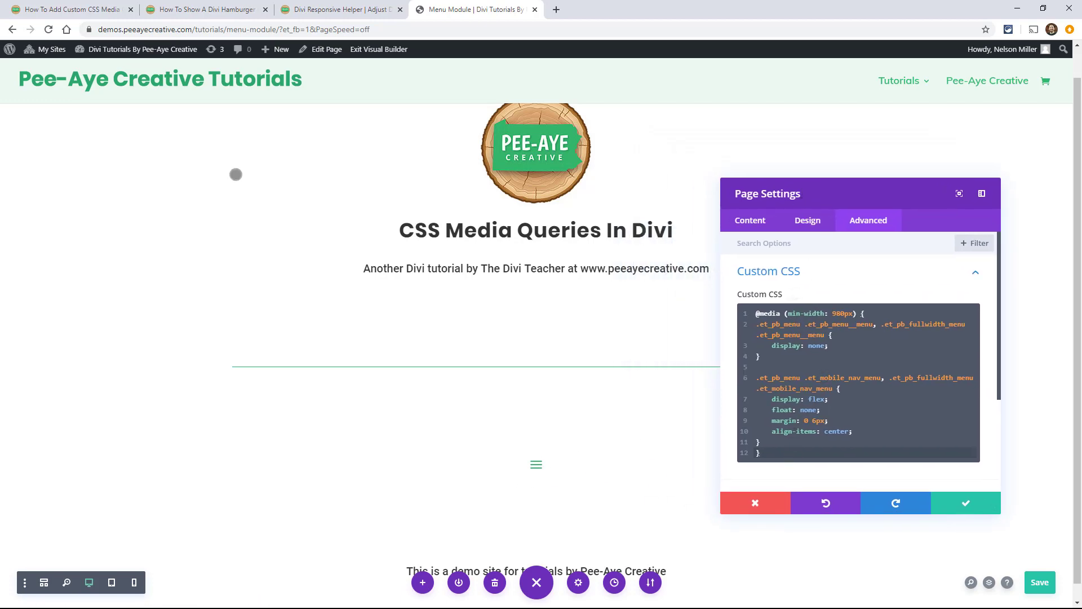
# Step: Back on the hamburger tutorial, deselect the copied snippet and scroll through the other snippets
pyautogui.click(181, 9)
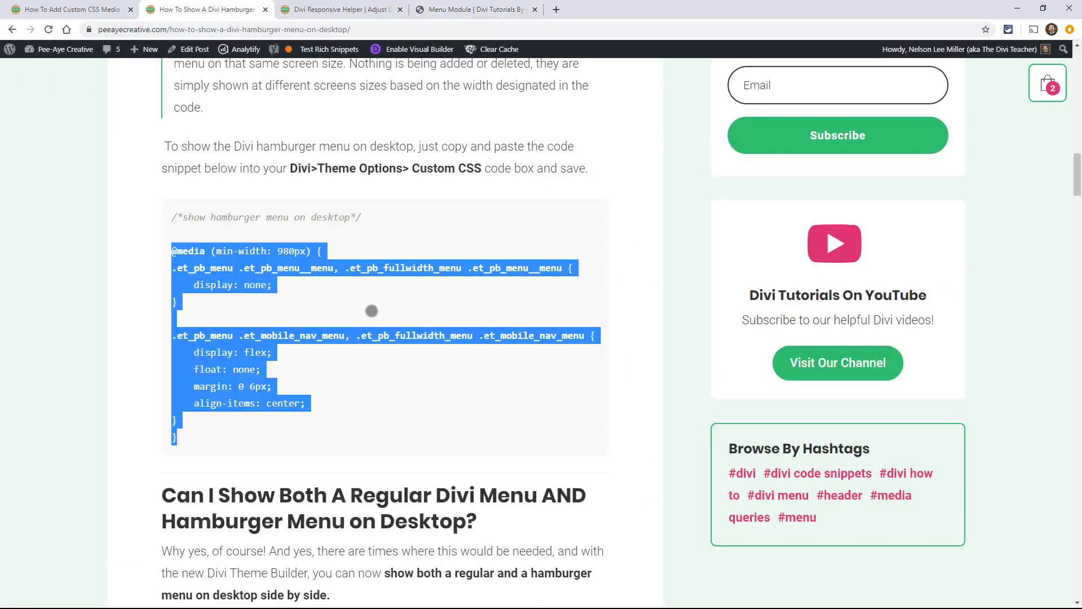
pyautogui.click(296, 350)
pyautogui.scroll(-6, 325, 345)
pyautogui.scroll(-4, 415, 293)
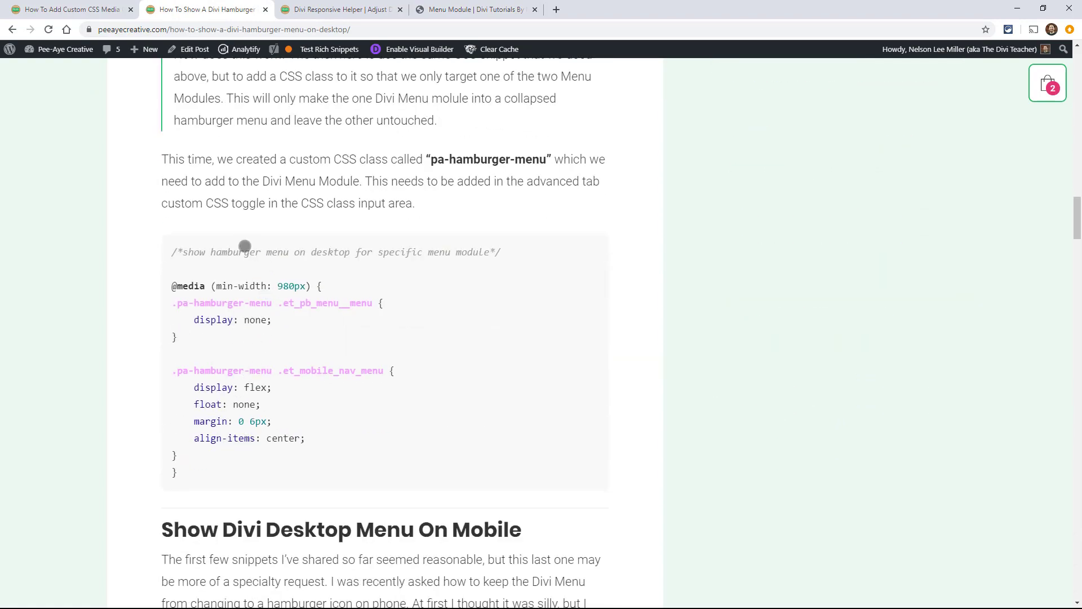
pyautogui.scroll(4, 256, 338)
pyautogui.scroll(-2, 452, 237)
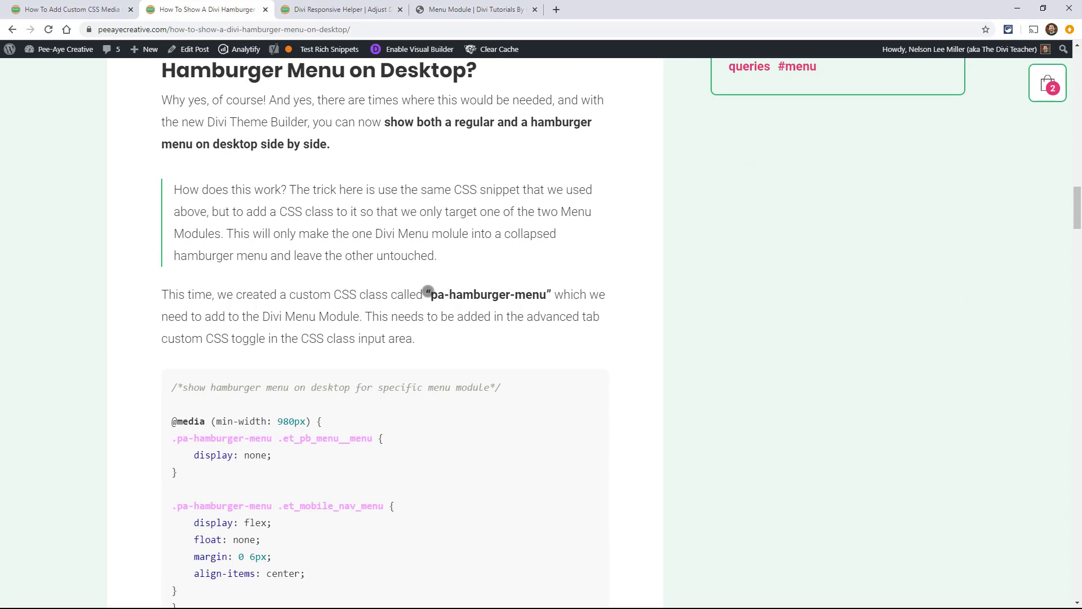
# Step: Briefly select the pa-hamburger-menu class, then return to the Menu Module page
pyautogui.moveTo(431, 294); pyautogui.dragTo(547, 294)
pyautogui.click(386, 296)
pyautogui.scroll(-4, 338, 308)
pyautogui.scroll(-8, 337, 310)
pyautogui.scroll(2, 336, 309)
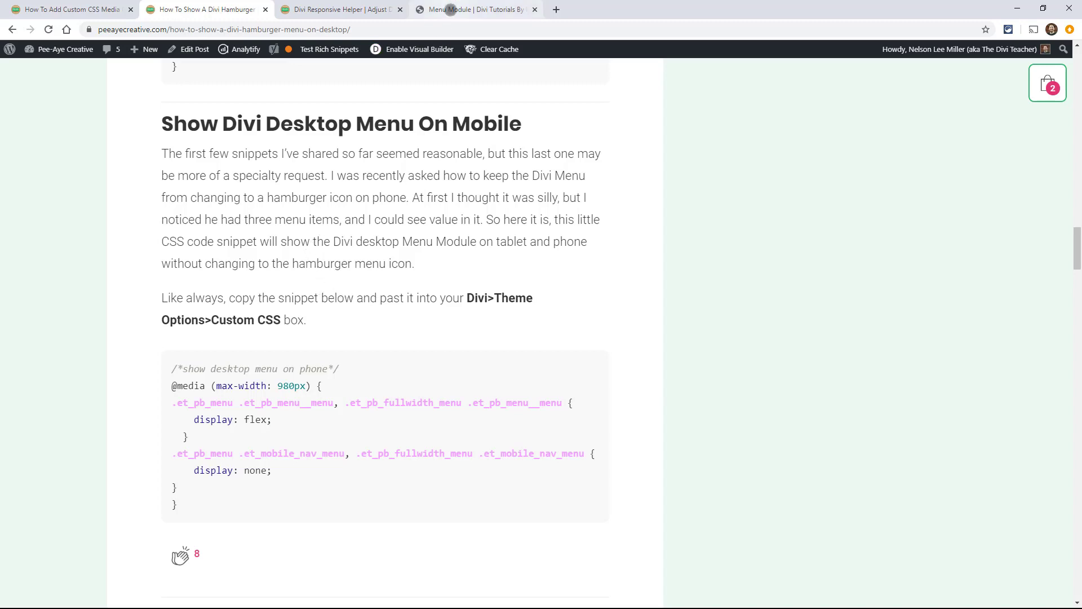
pyautogui.click(451, 10)
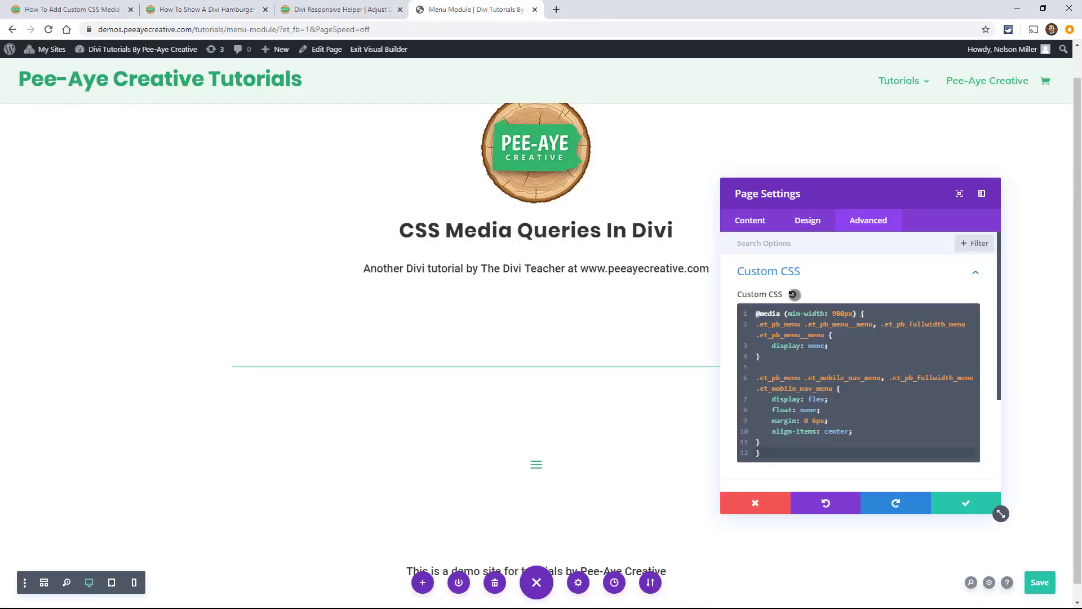
# Step: Reset the page's custom CSS to empty, preview at phone width, then reopen the hamburger tutorial
pyautogui.click(792, 294)
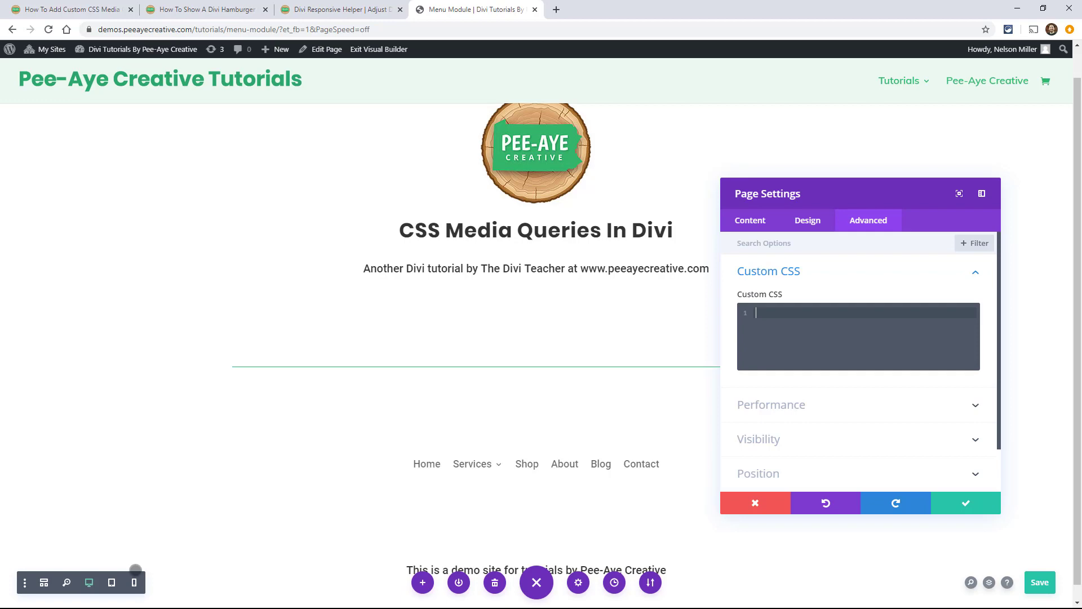
pyautogui.click(134, 582)
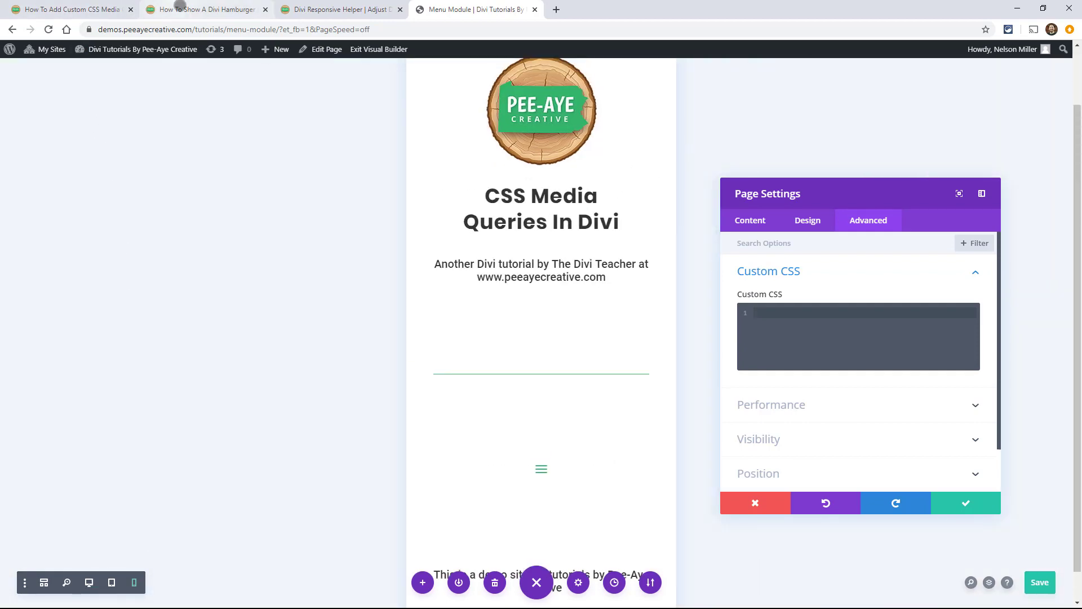
pyautogui.click(181, 9)
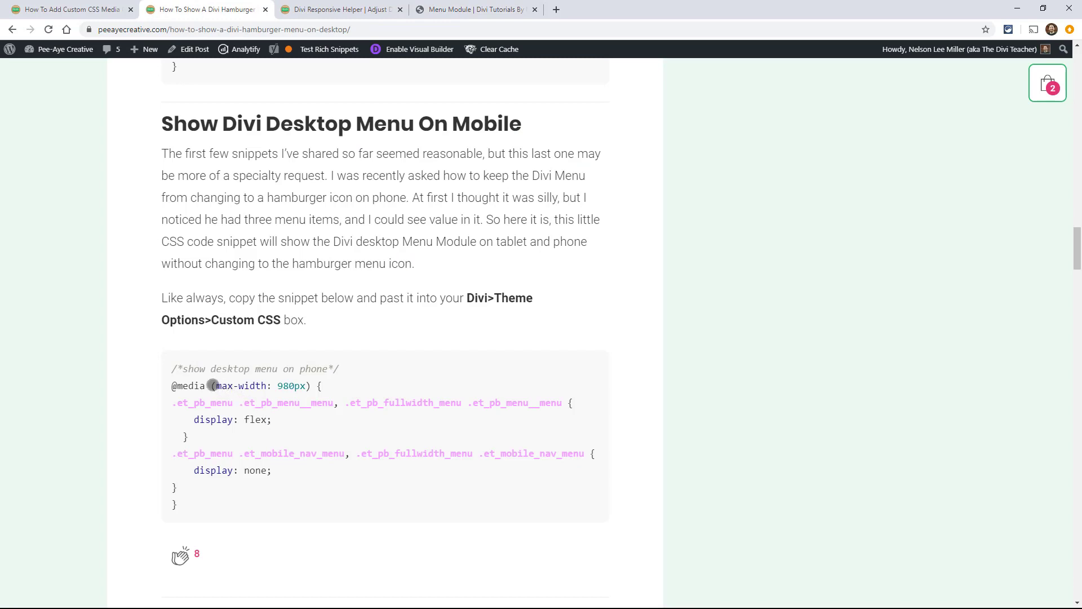
# Step: Highlight the max-width query, then the display: flex and display: none rules in the phone snippet
pyautogui.moveTo(213, 386); pyautogui.dragTo(265, 385)
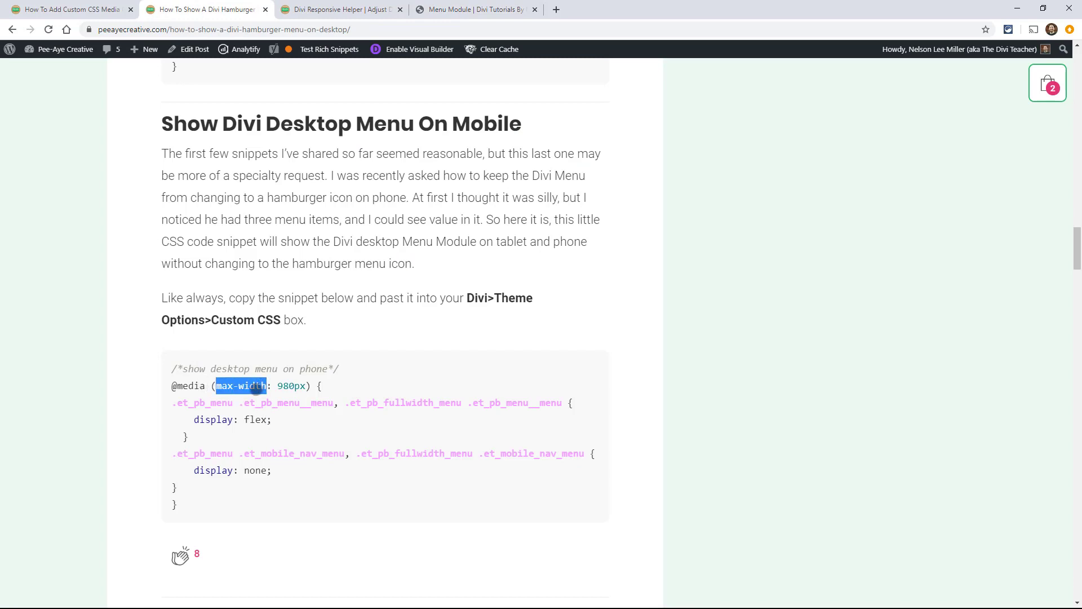
pyautogui.click(304, 385)
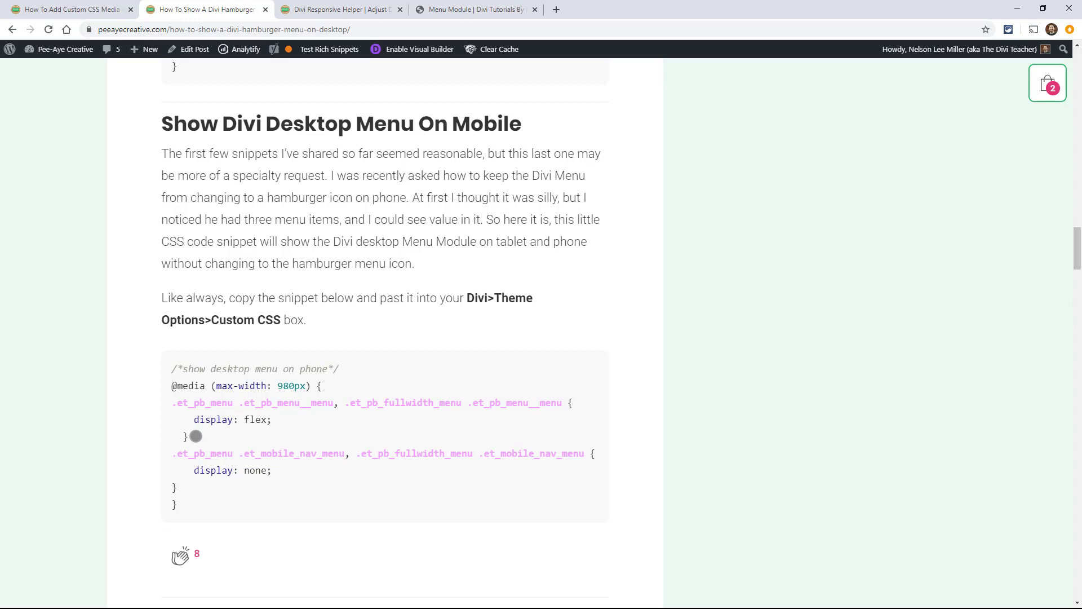
pyautogui.moveTo(196, 436); pyautogui.dragTo(175, 409)
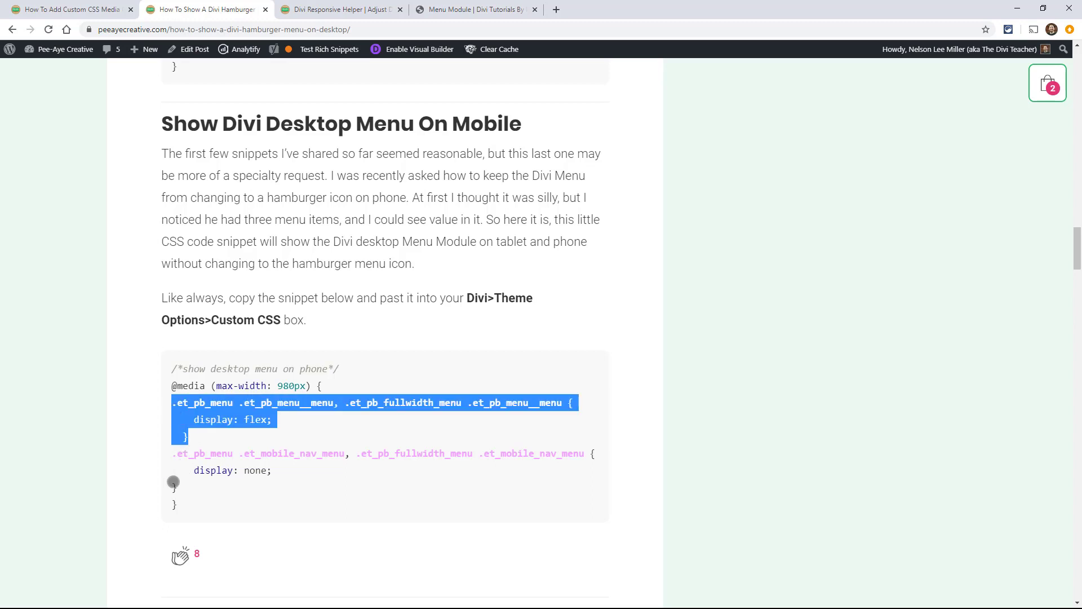
pyautogui.moveTo(176, 489); pyautogui.dragTo(161, 458)
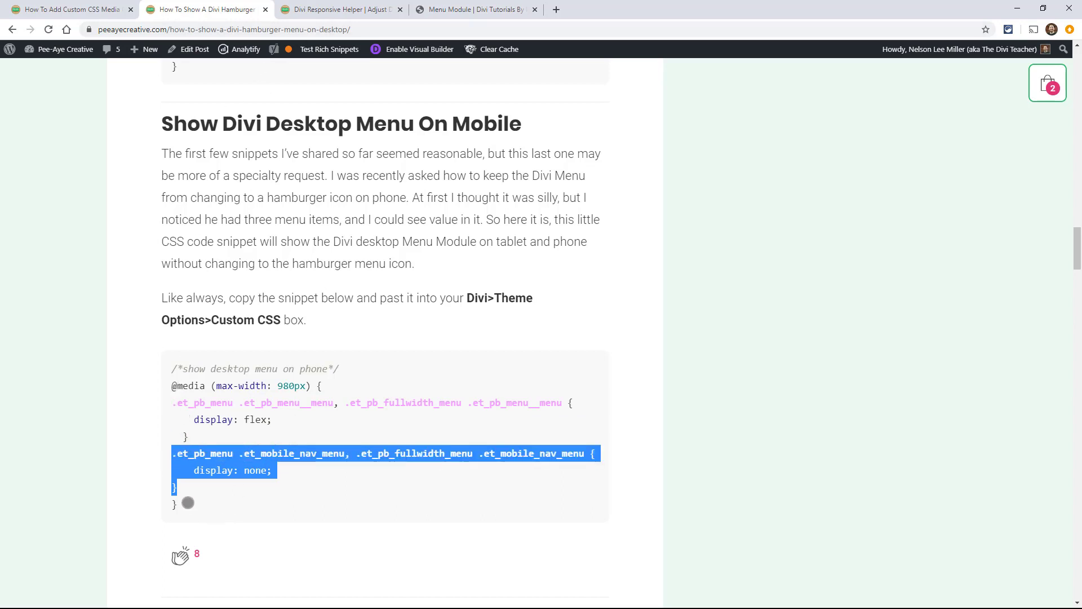
# Step: Copy the whole show-desktop-menu-on-phone snippet into the Menu Module page's custom CSS
pyautogui.moveTo(177, 504); pyautogui.dragTo(169, 369)
pyautogui.hotkey('ctrl', 'c')
pyautogui.hotkey('ctrl', '4')
pyautogui.click(773, 316)
pyautogui.hotkey('ctrl', 'v')
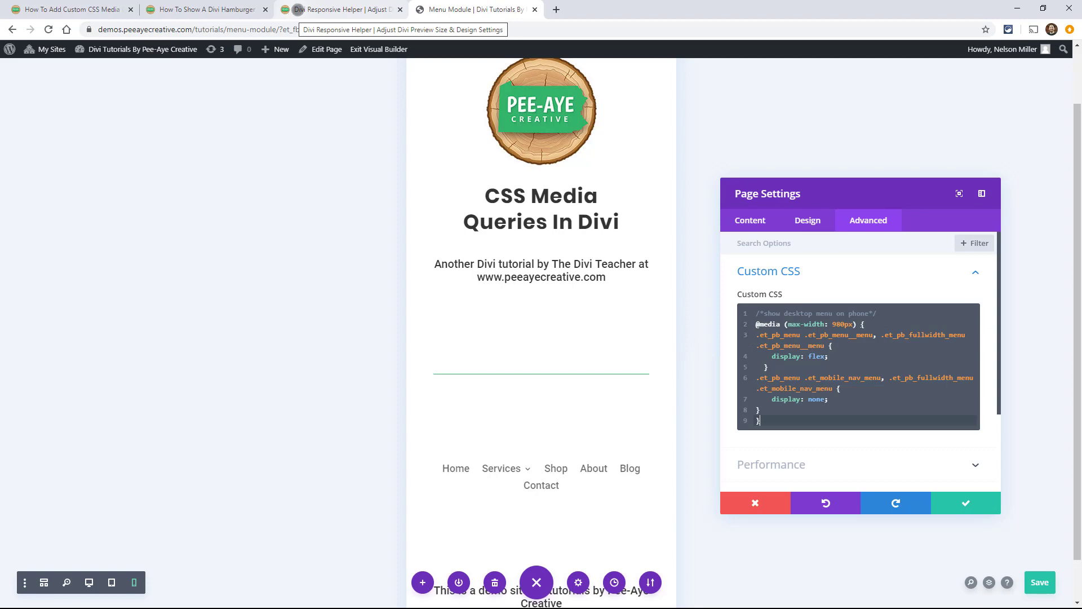
# Step: Back in the tutorial article, highlight the snippet's first rule again
pyautogui.click(237, 10)
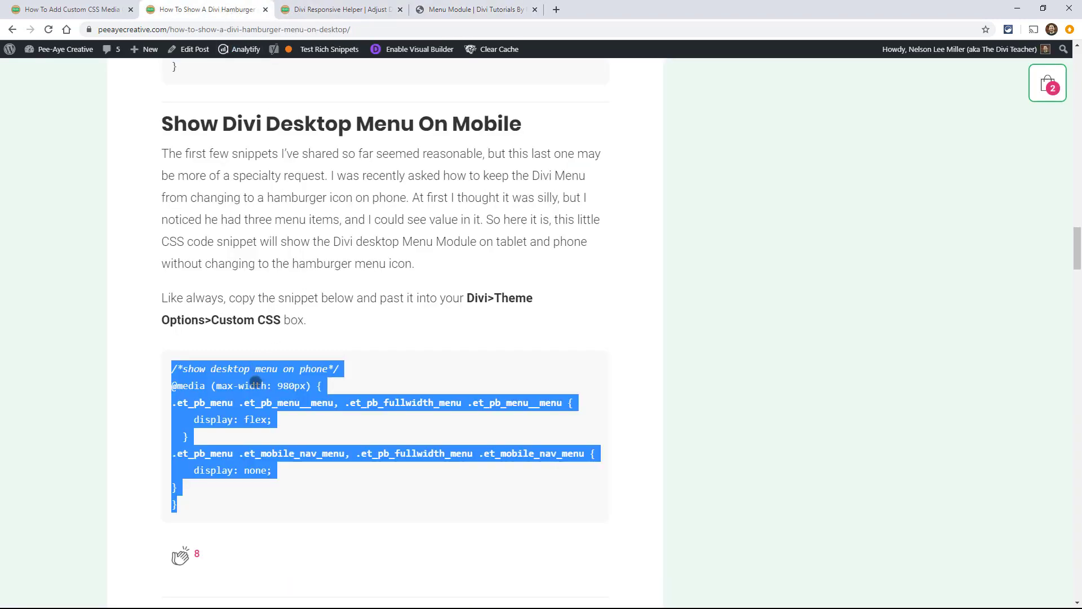
pyautogui.click(255, 384)
pyautogui.moveTo(176, 454); pyautogui.dragTo(161, 411)
pyautogui.hotkey('ctrl', 'pageup')
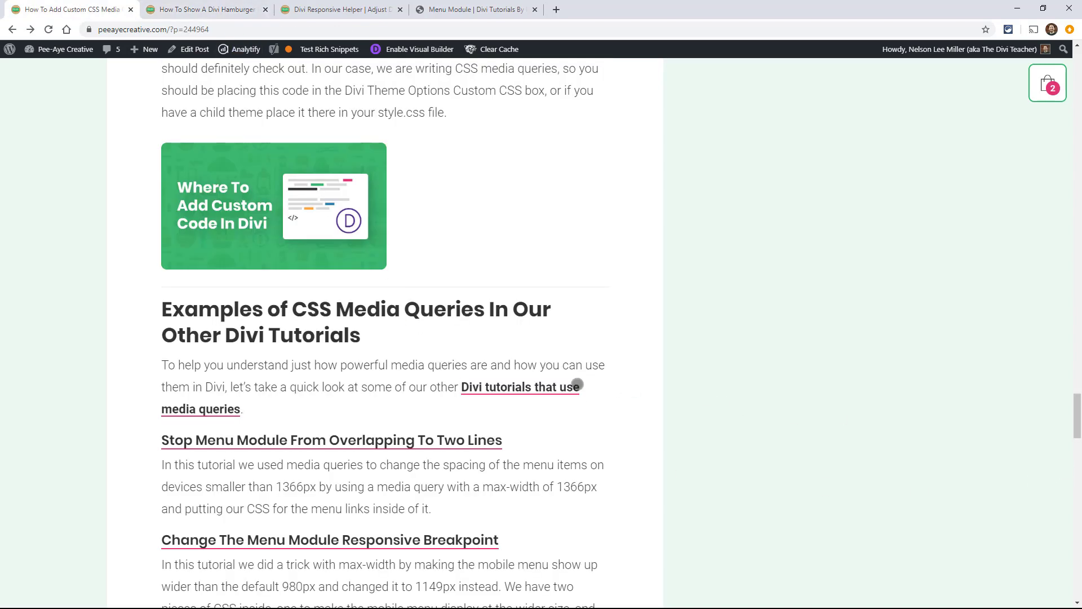
pyautogui.scroll(-2, 571, 430)
pyautogui.scroll(-6, 571, 429)
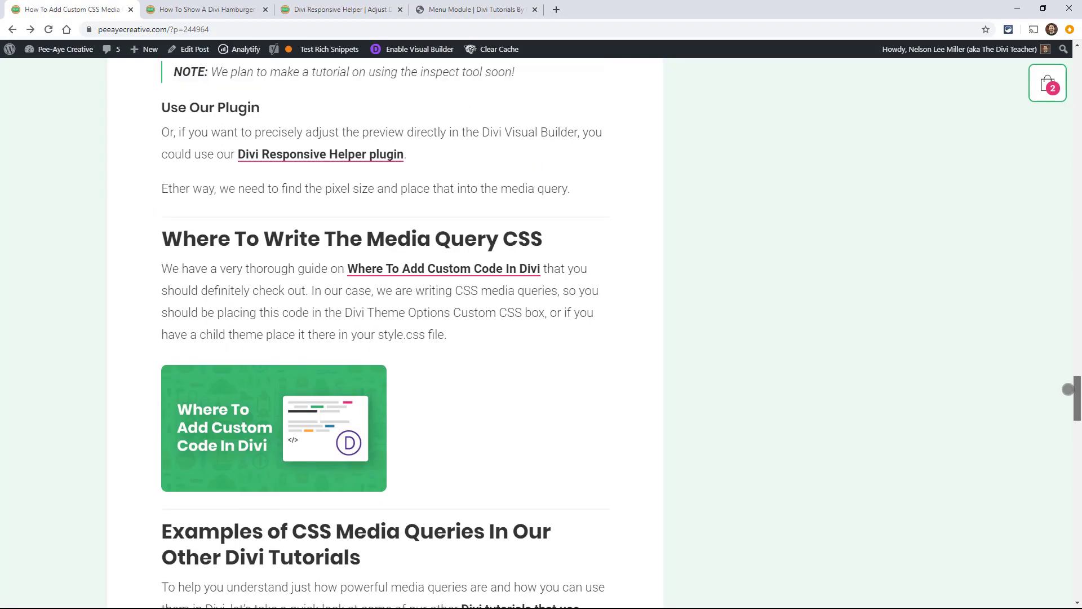
pyautogui.scroll(2, 961, 389)
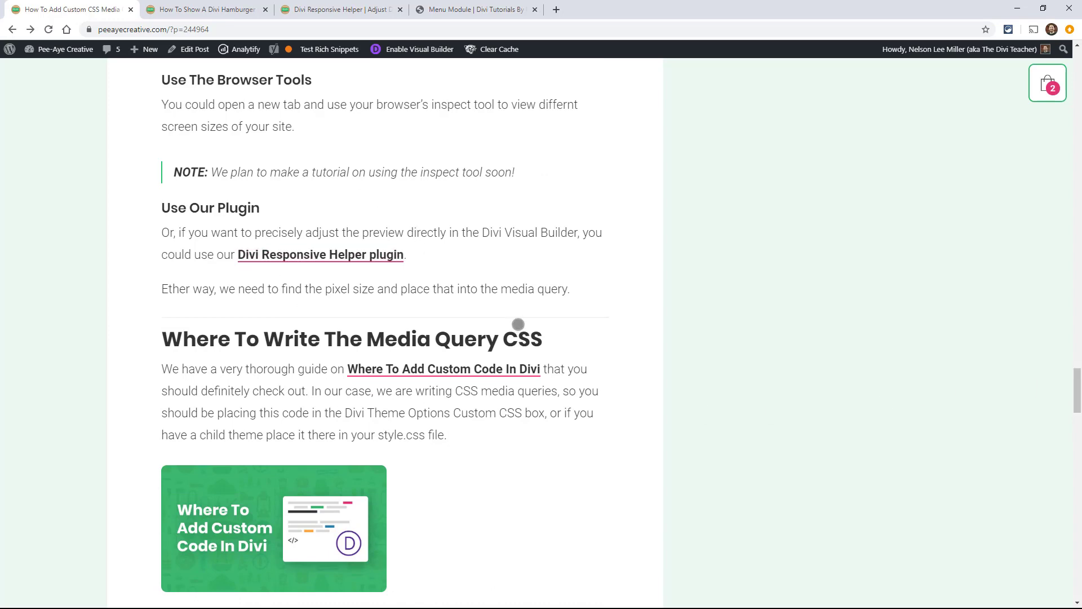
pyautogui.scroll(7, 535, 309)
pyautogui.scroll(15, 528, 352)
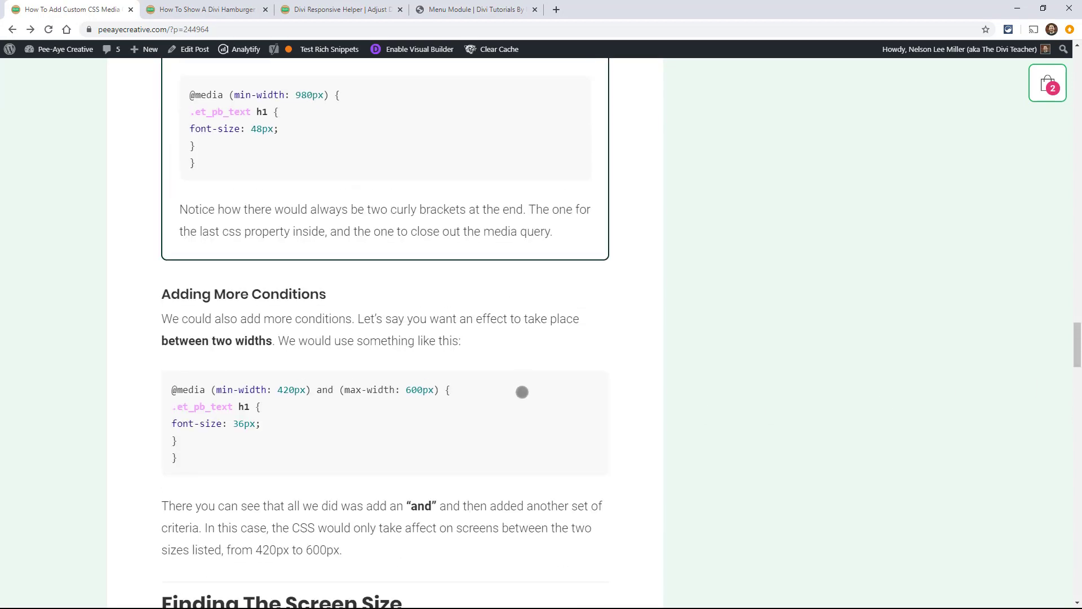
pyautogui.scroll(3, 573, 414)
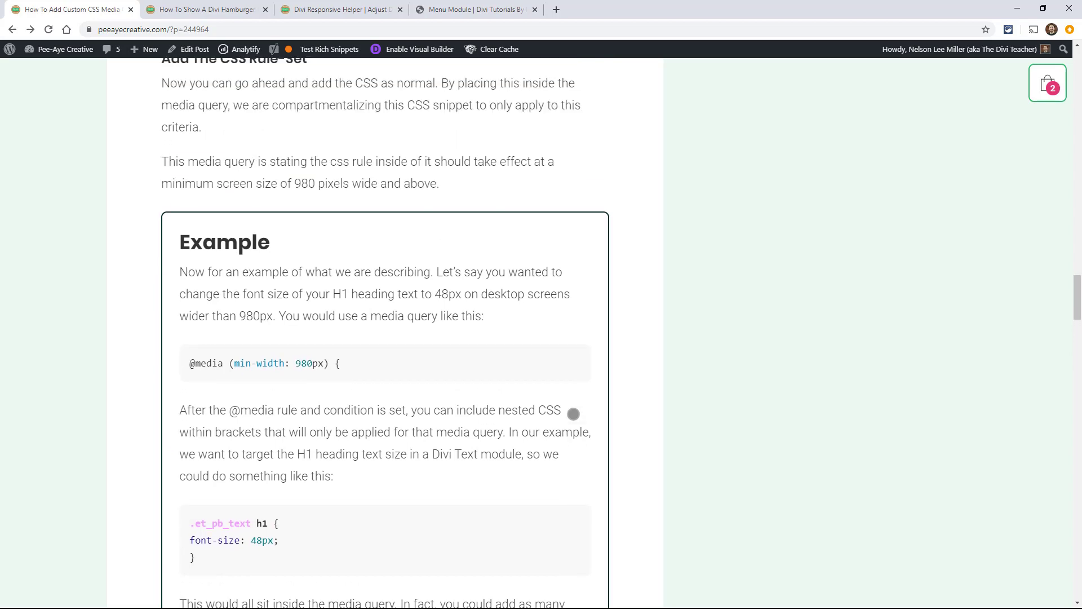
pyautogui.scroll(-3, 569, 414)
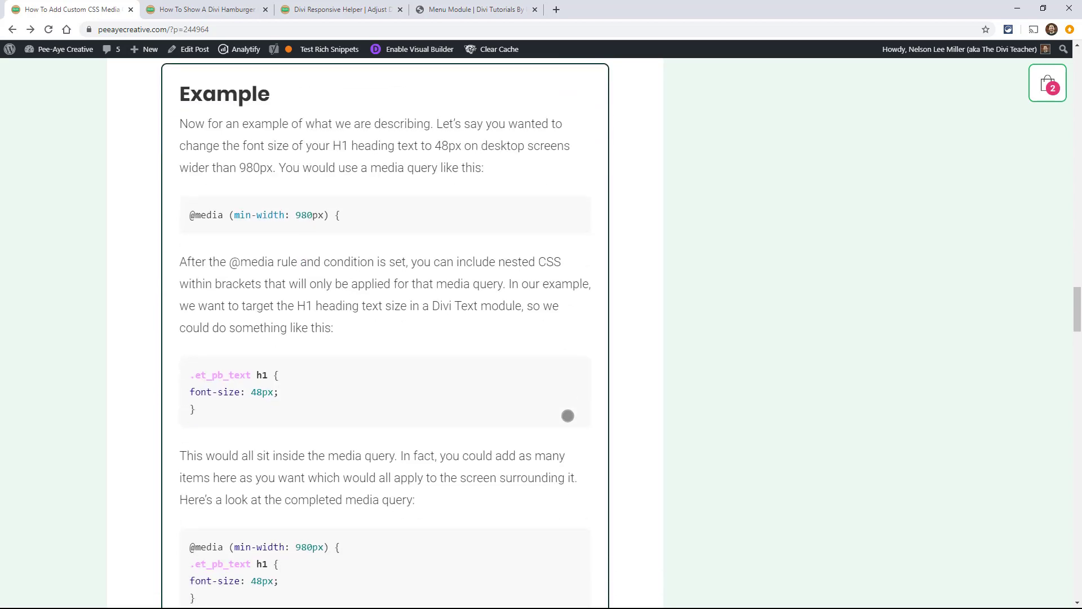
pyautogui.scroll(1, 568, 415)
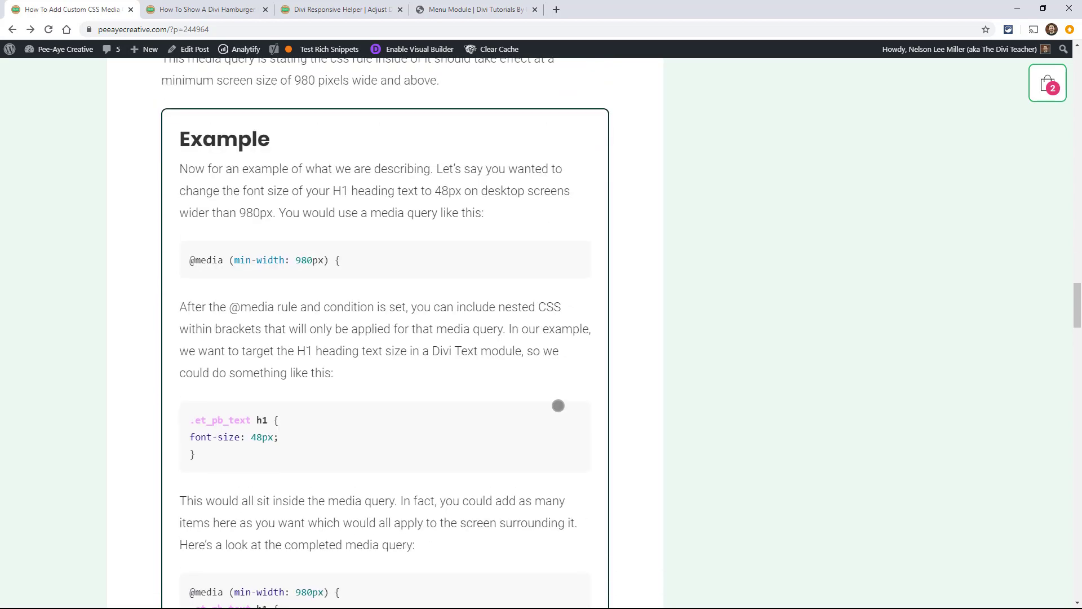